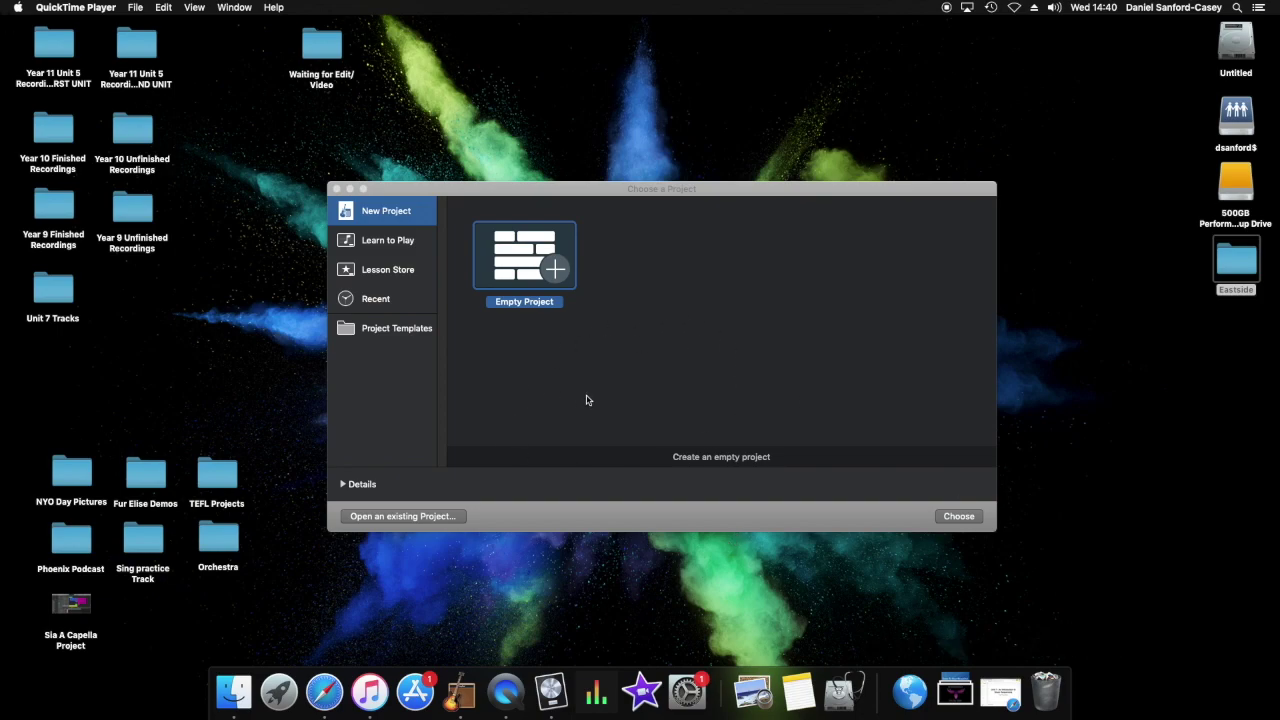
Open the Eastside folder on the desktop to view its contents, then close it.
double_click(1242, 261)
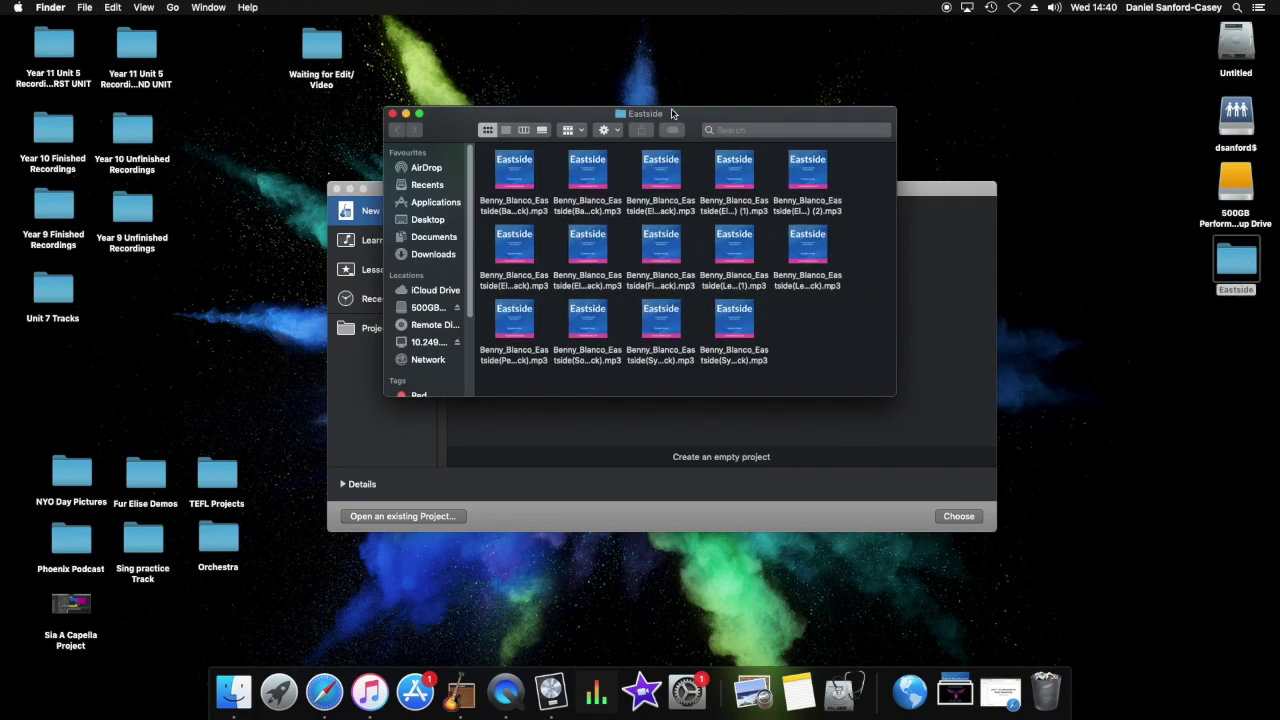
drag(673, 110, 644, 77)
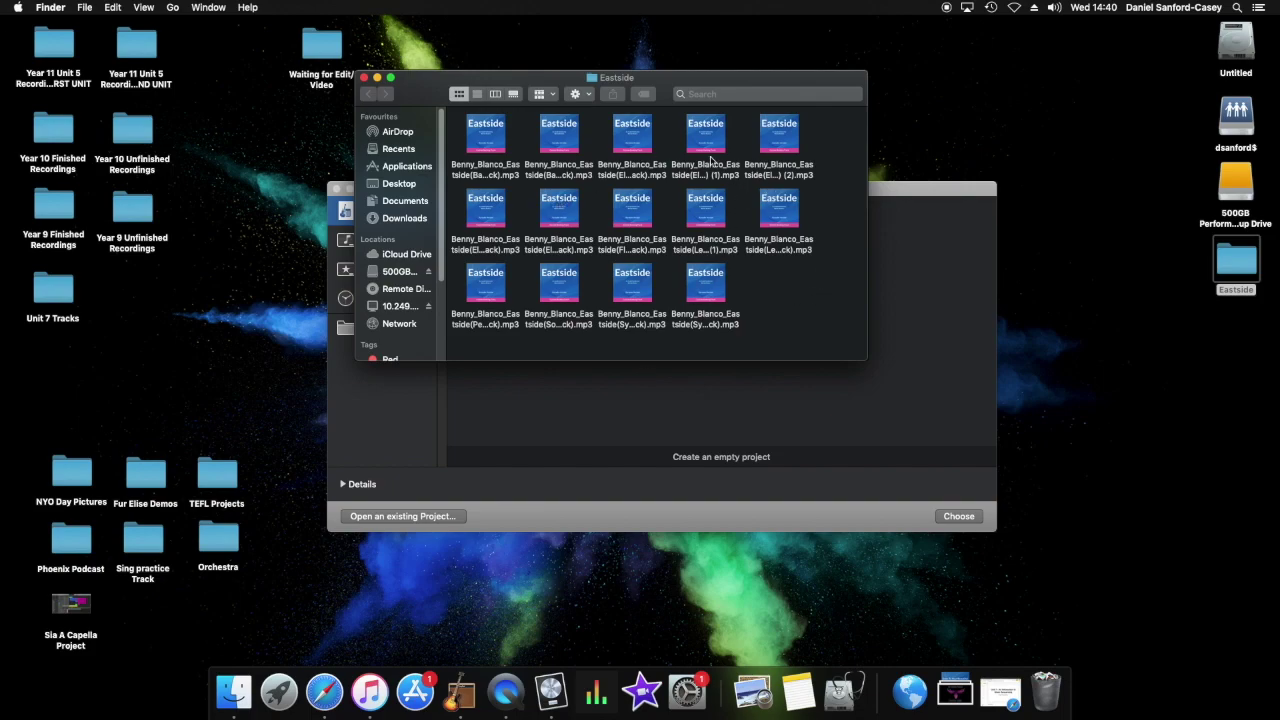
click(364, 78)
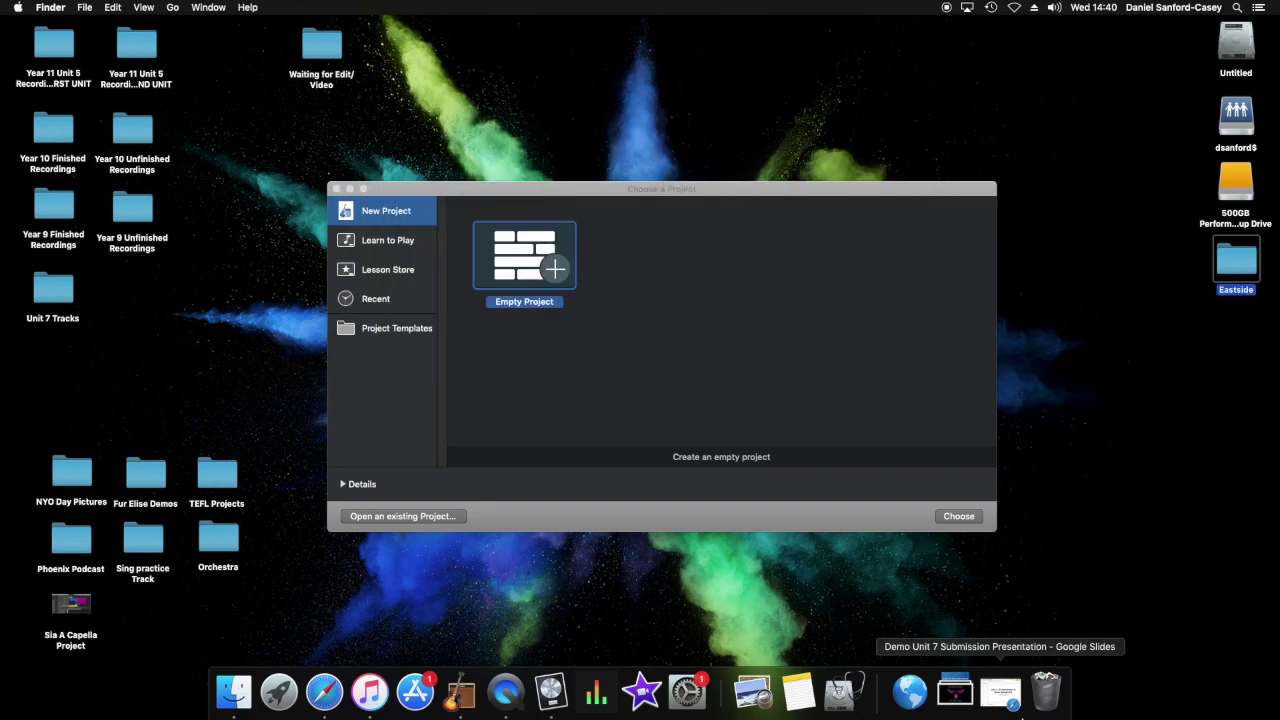
Return from the Unit 7 slides to GarageBand and create an empty project with one audio track.
click(1000, 690)
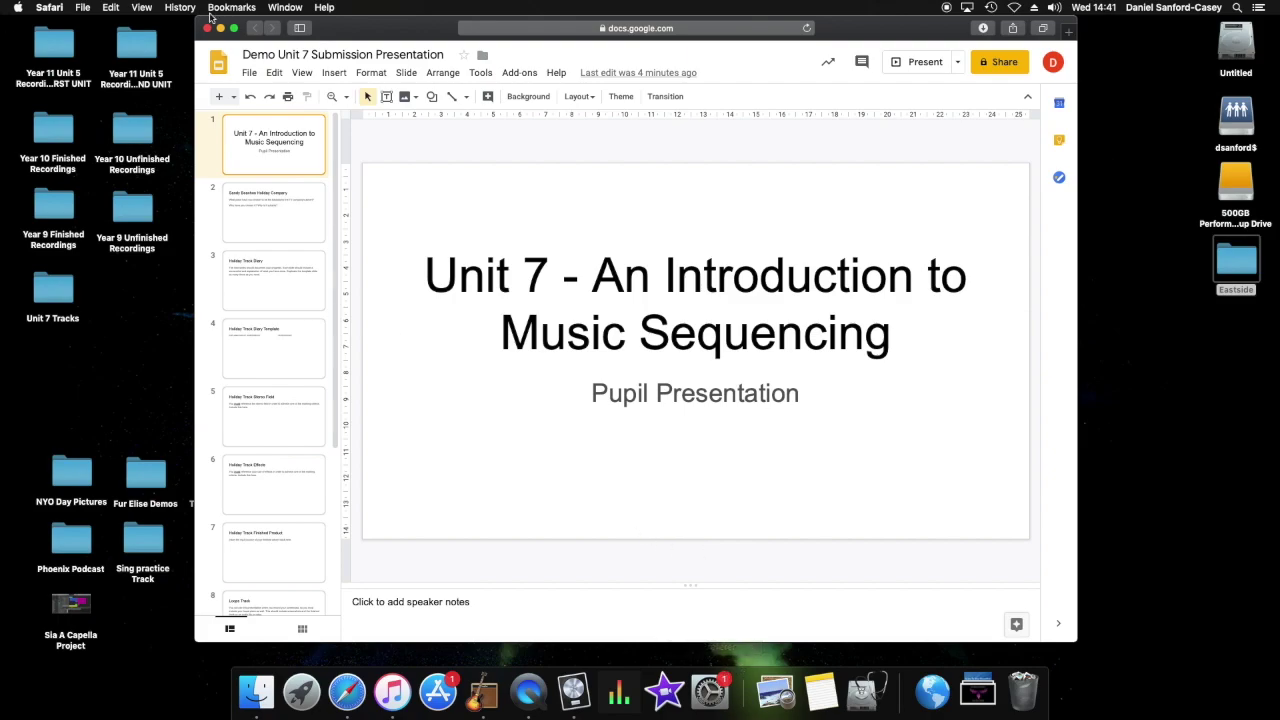
click(220, 27)
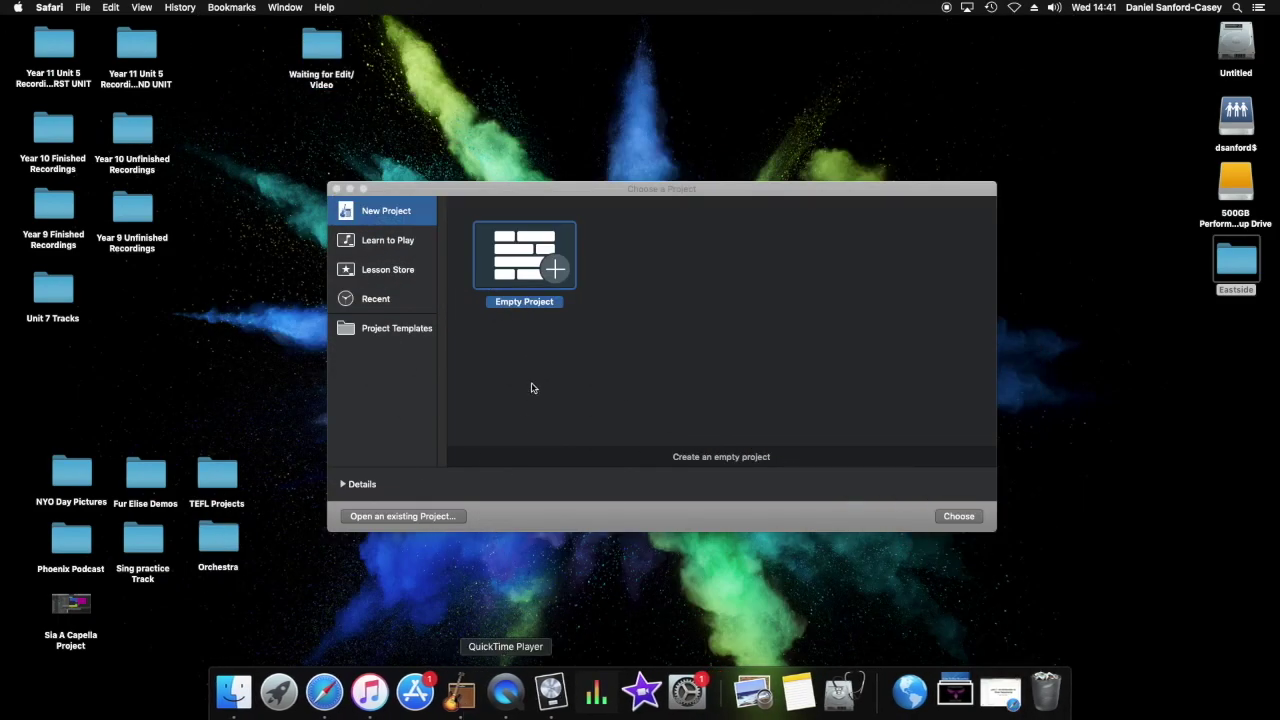
click(548, 354)
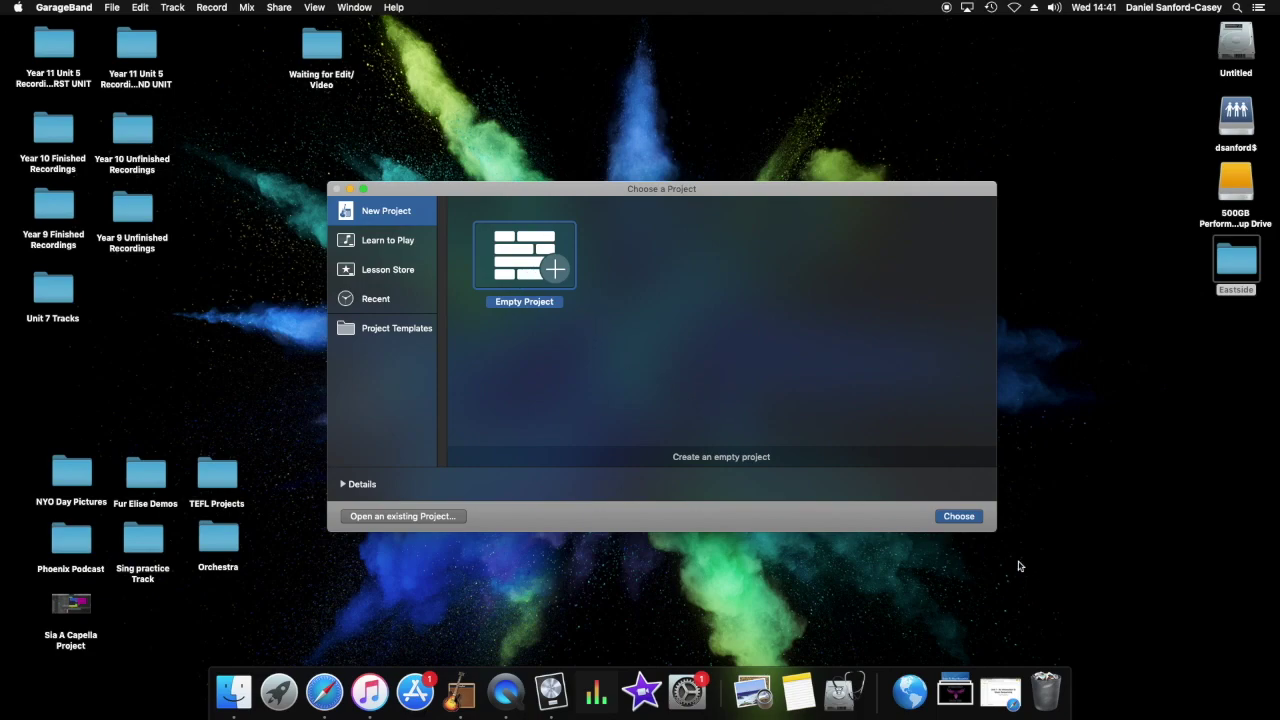
click(959, 517)
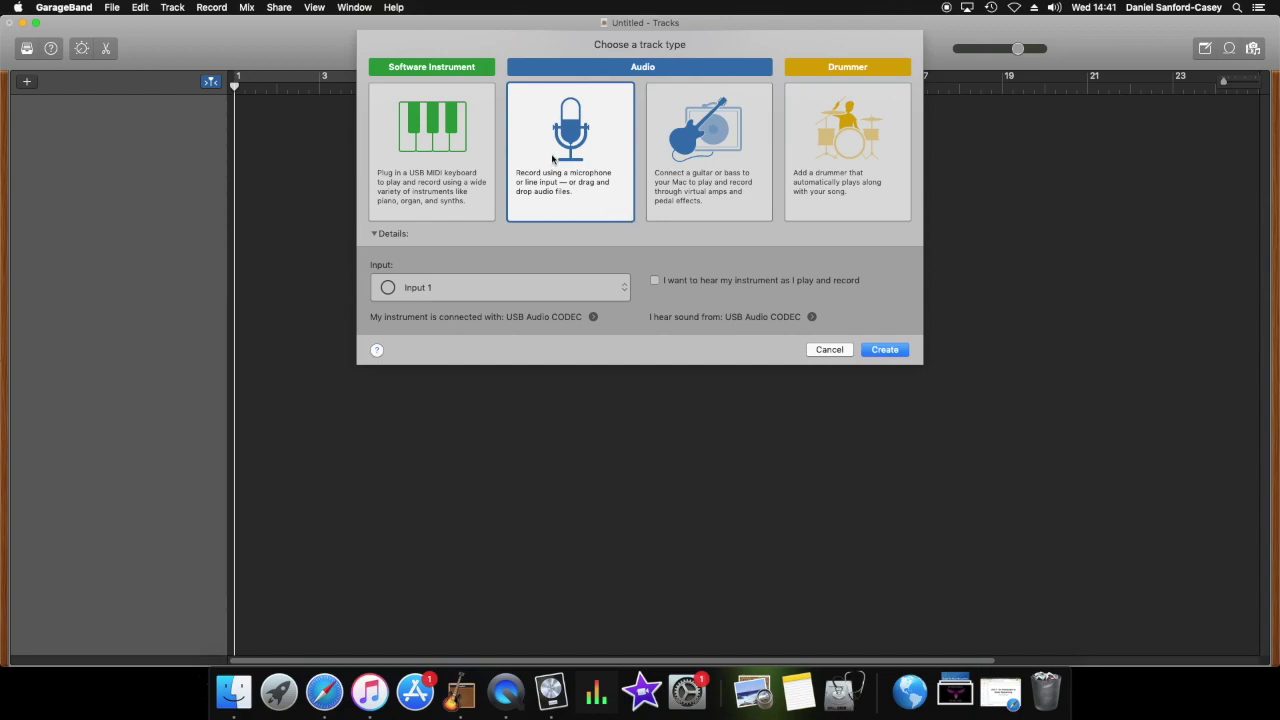
click(883, 352)
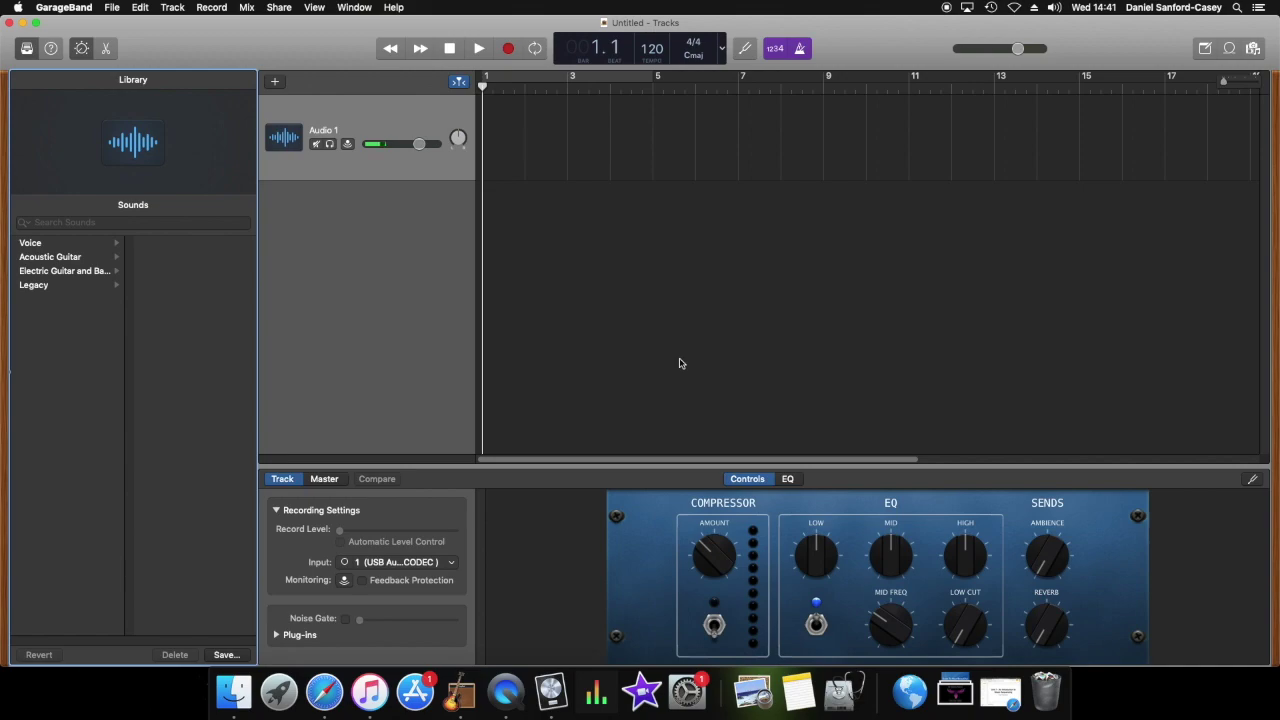
Hide Smart Controls (B) and the Library (Y), then shrink the project window to reveal the desktop.
key(b)
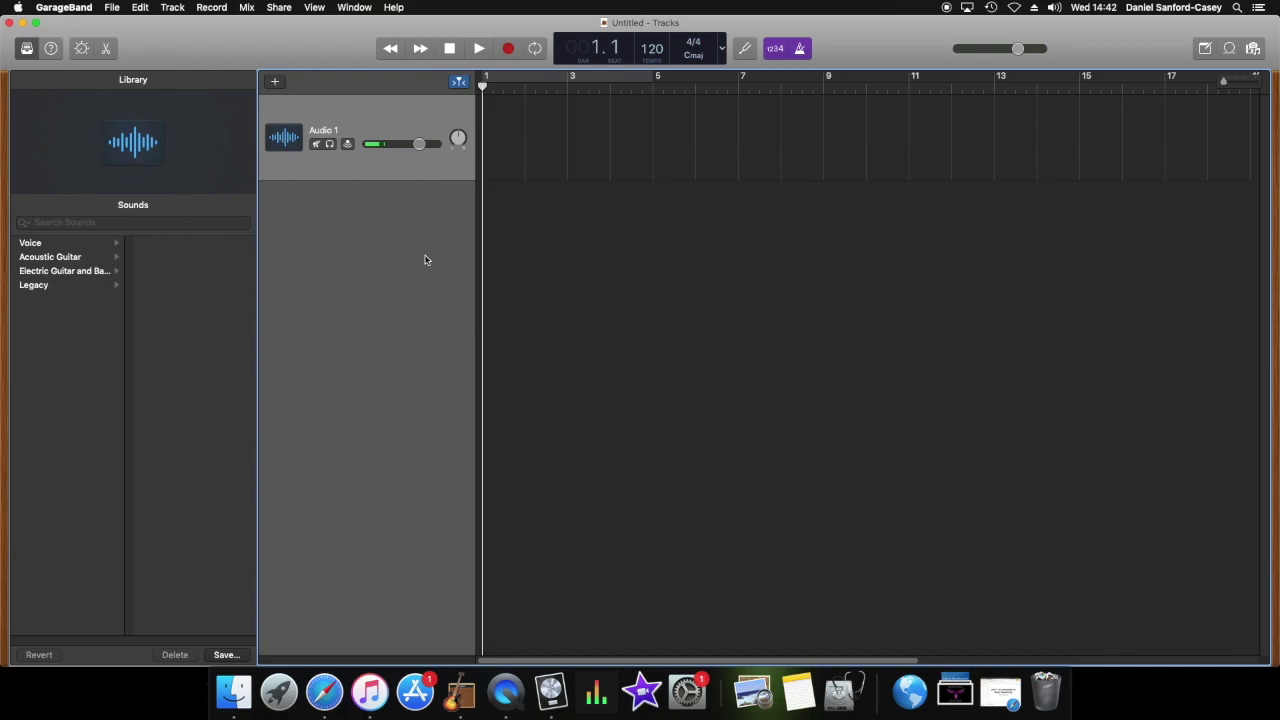
key(y)
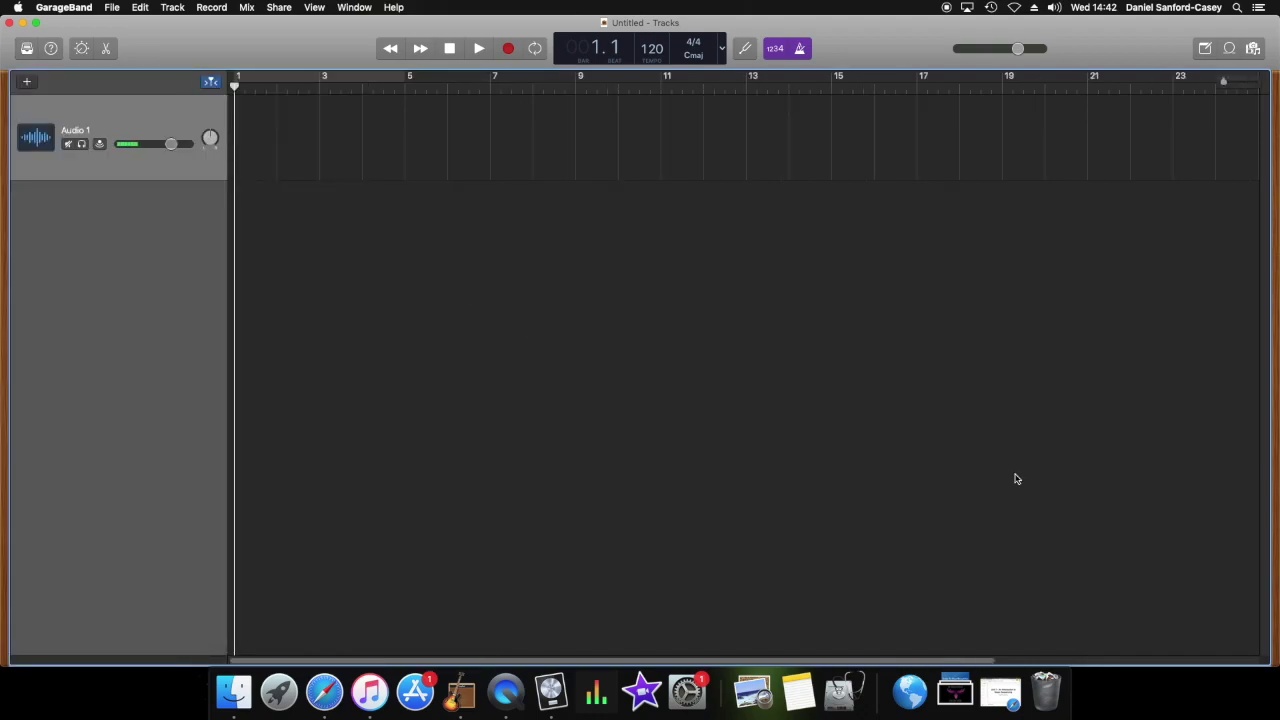
drag(1267, 662, 1042, 614)
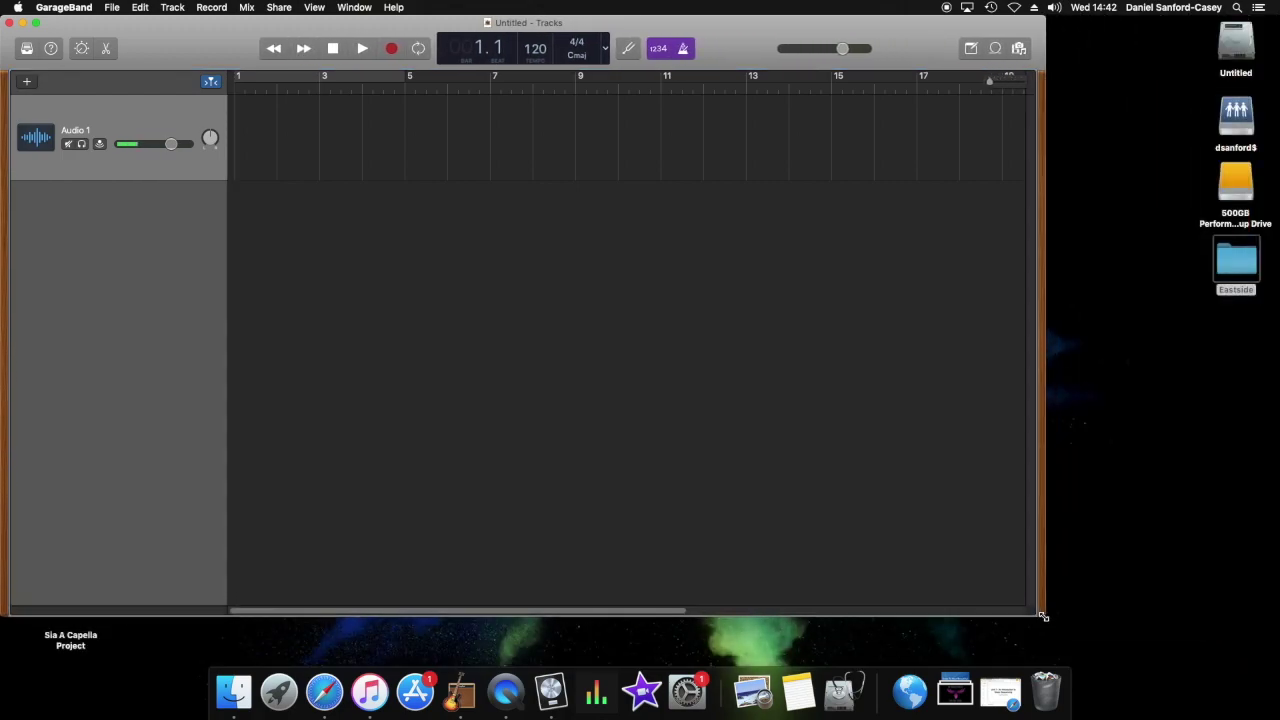
Drag all 14 mp3 backing tracks from the Eastside folder into the project as separate tracks.
double_click(1235, 261)
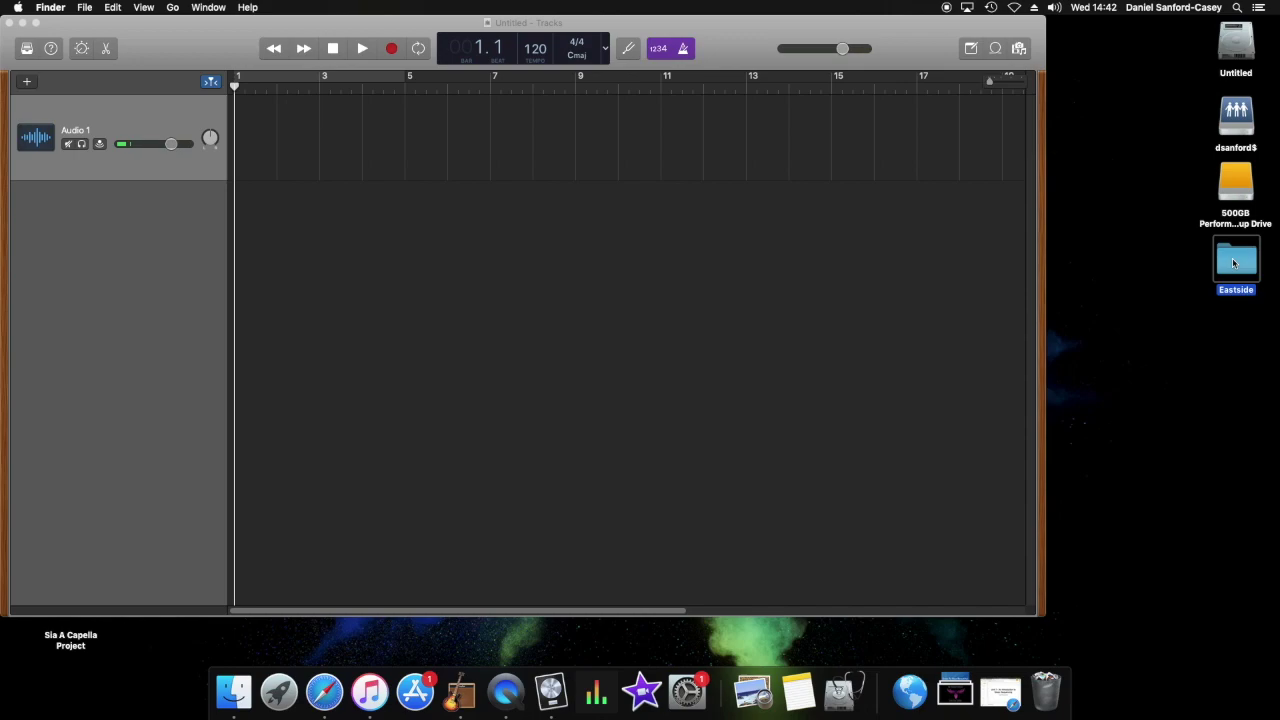
drag(690, 80, 1068, 360)
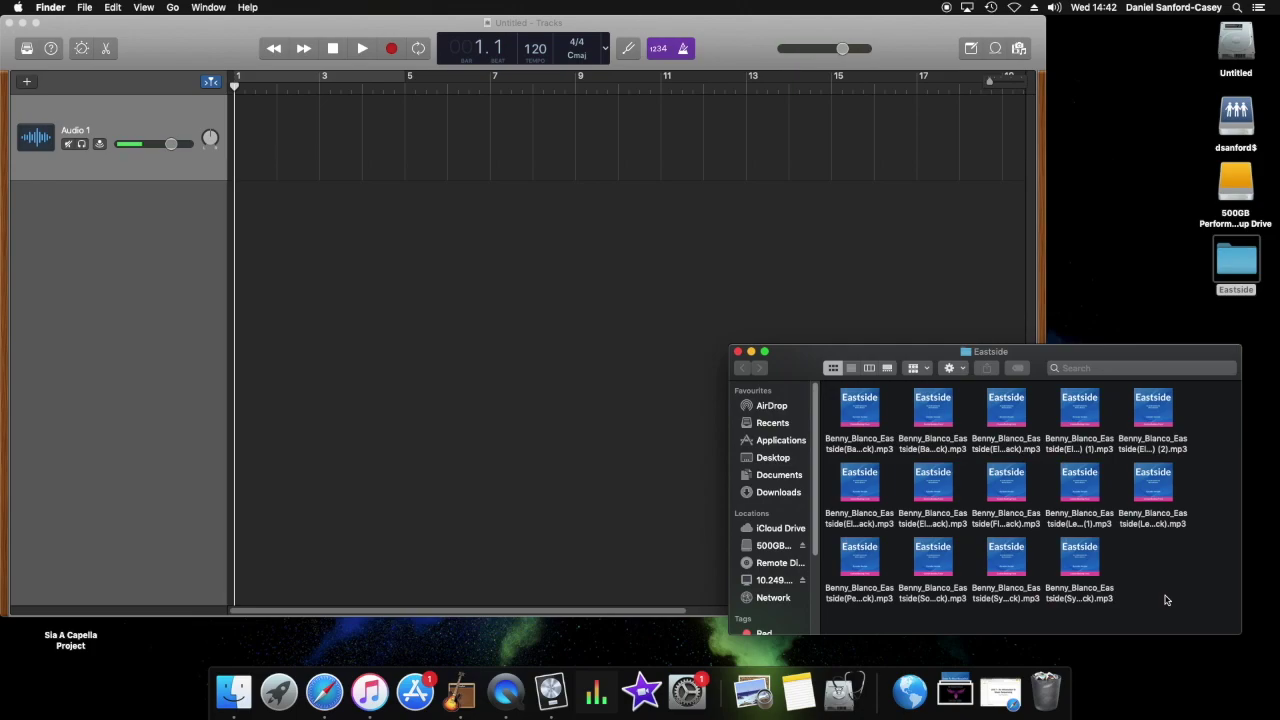
key(super+a)
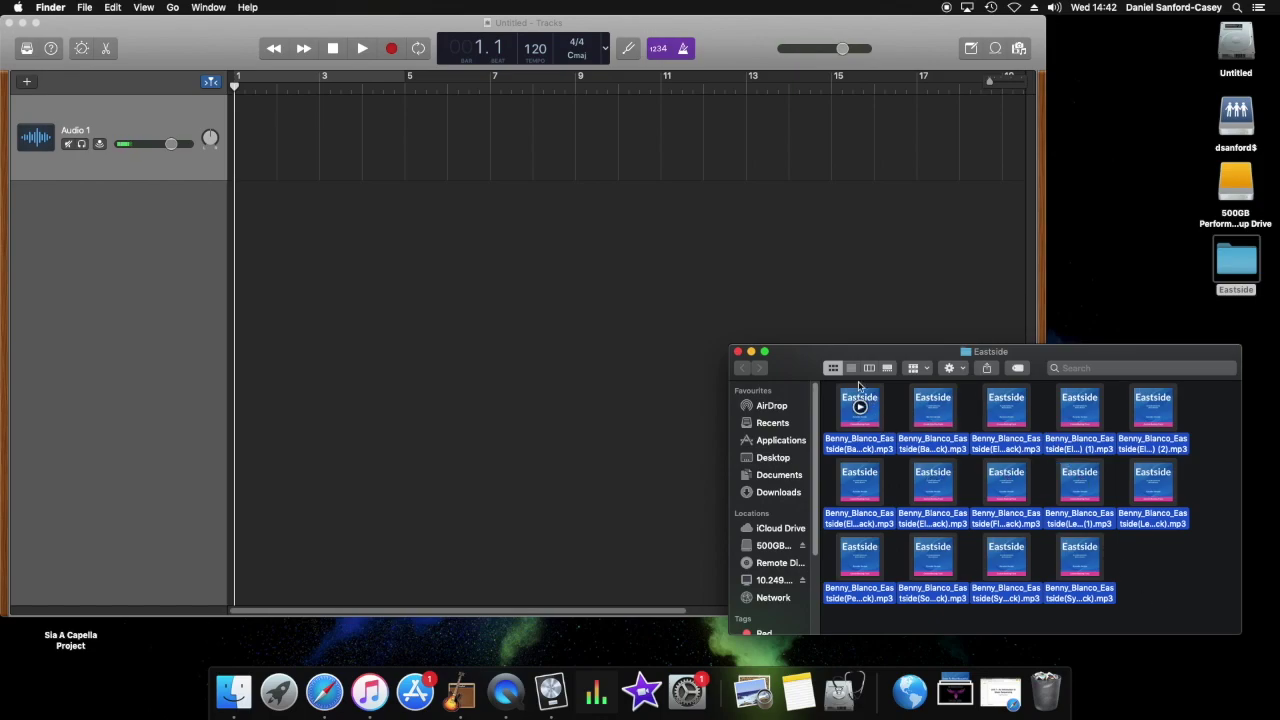
drag(859, 386, 237, 124)
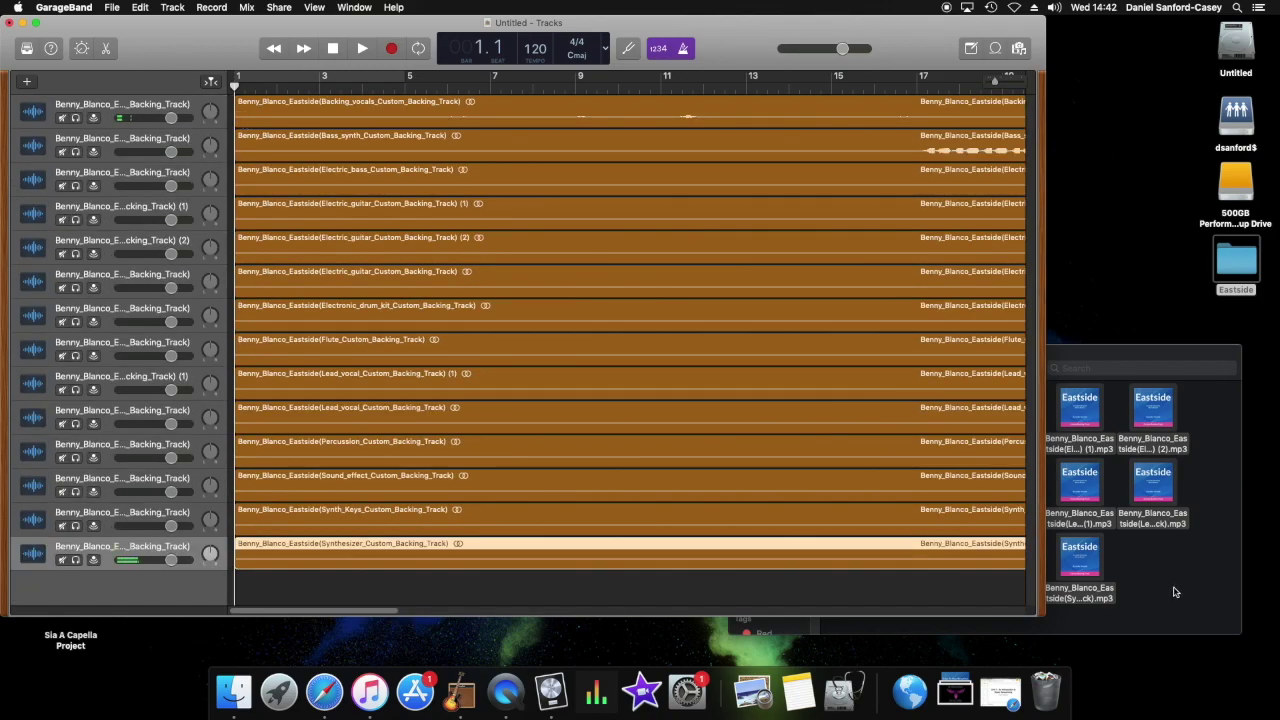
Bring GarageBand back in front and widen its window to fill the screen.
click(1064, 361)
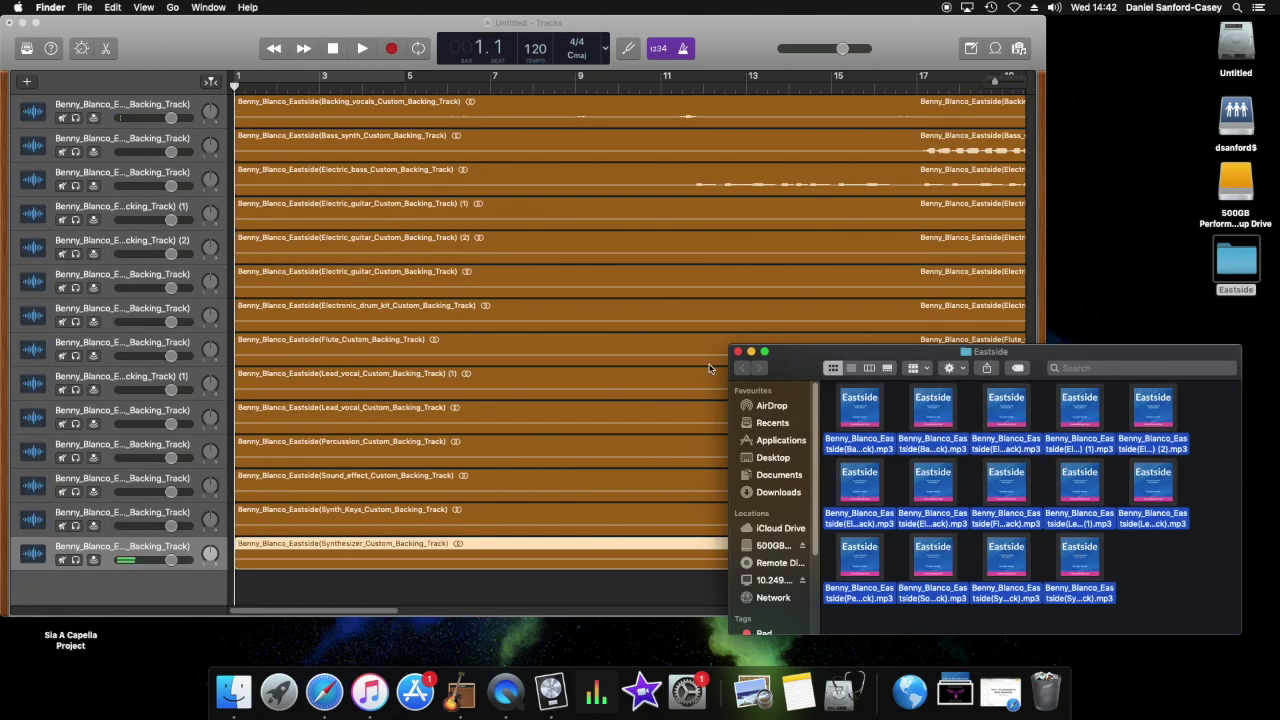
click(727, 38)
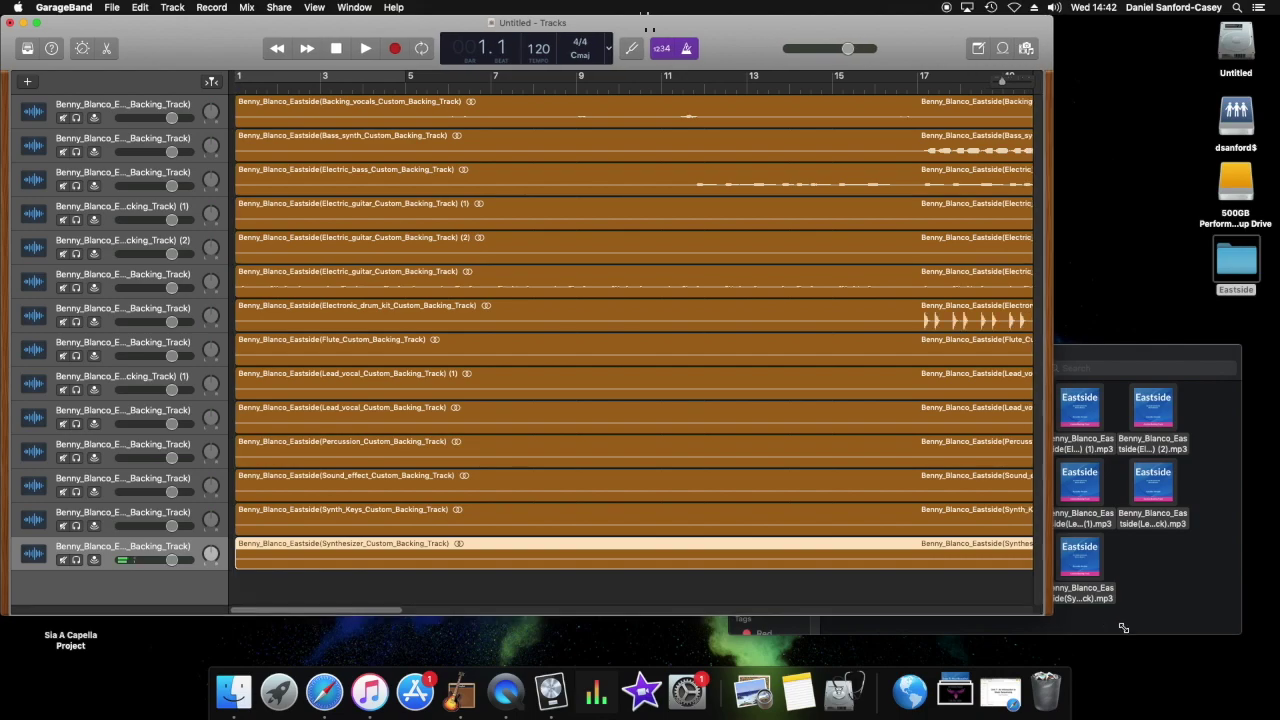
mouse_move(1042, 616)
mouse_down()
mouse_move(1277, 656)
mouse_move(1277, 671)
mouse_up()
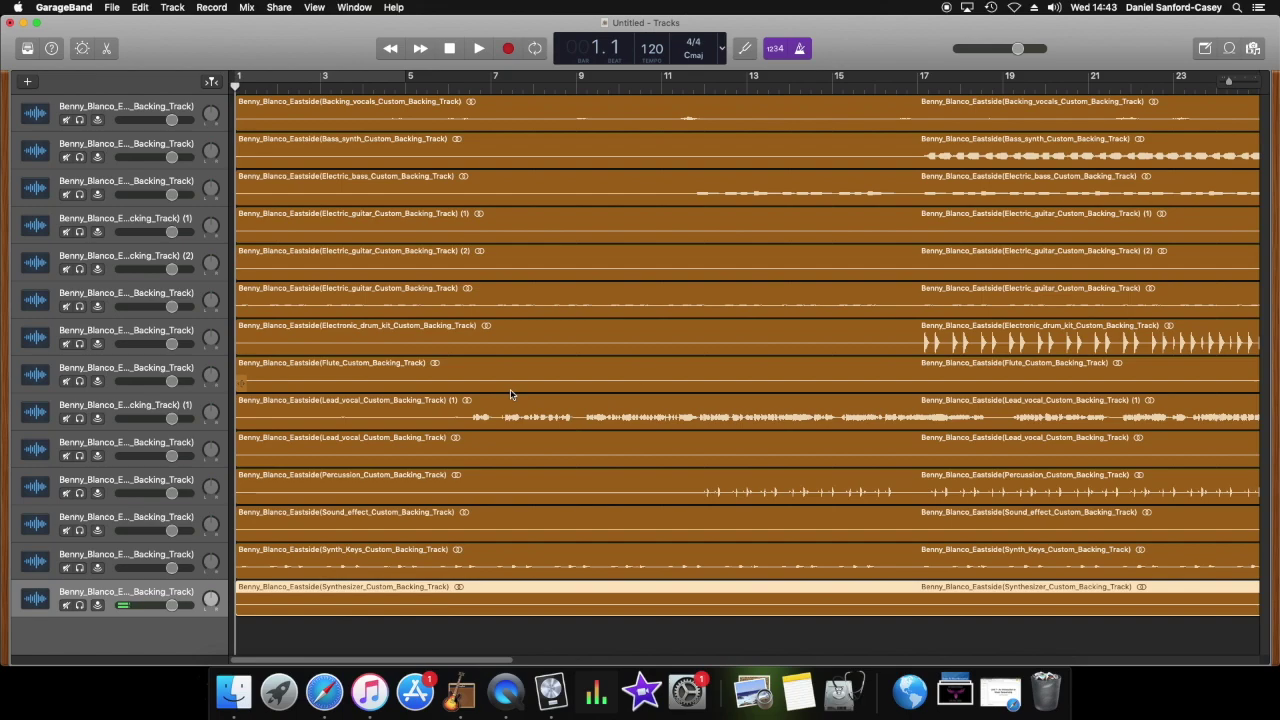
Play back all fourteen imported Eastside tracks together.
key(space)
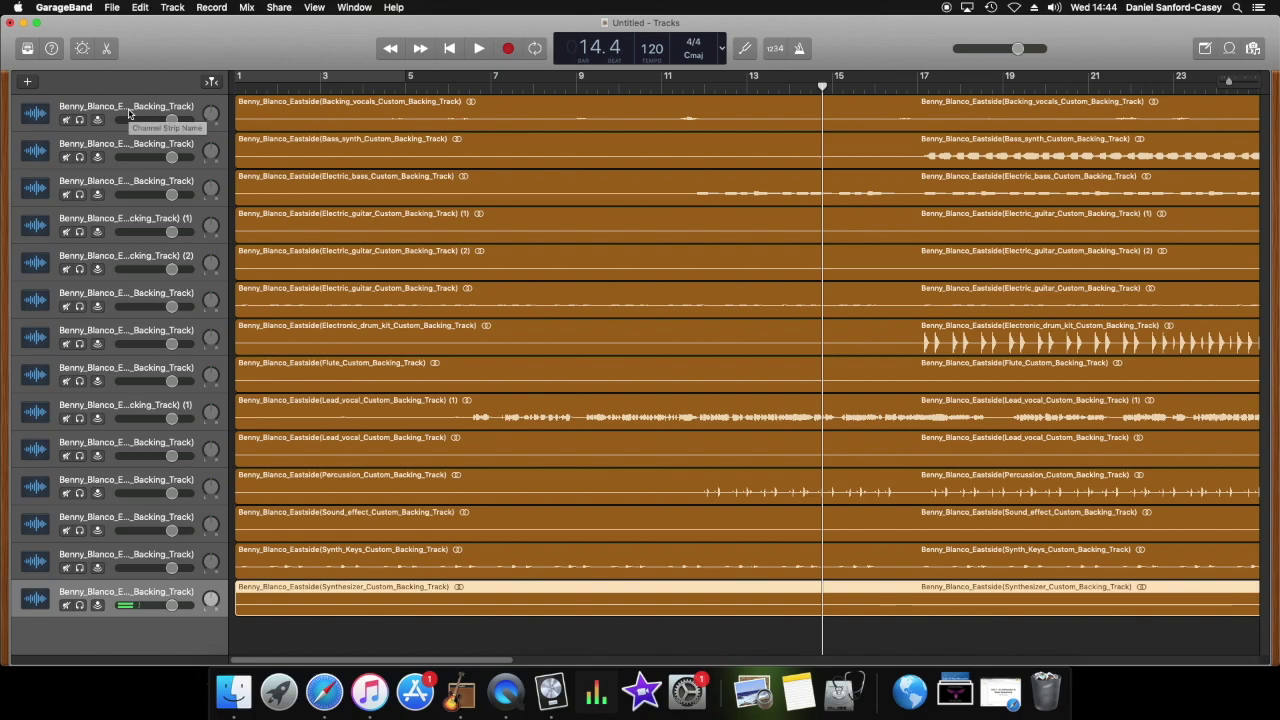
Name the first three tracks Backing Vocals, Bass Synth and Electric Bass, then solo the electric guitar track.
double_click(118, 106)
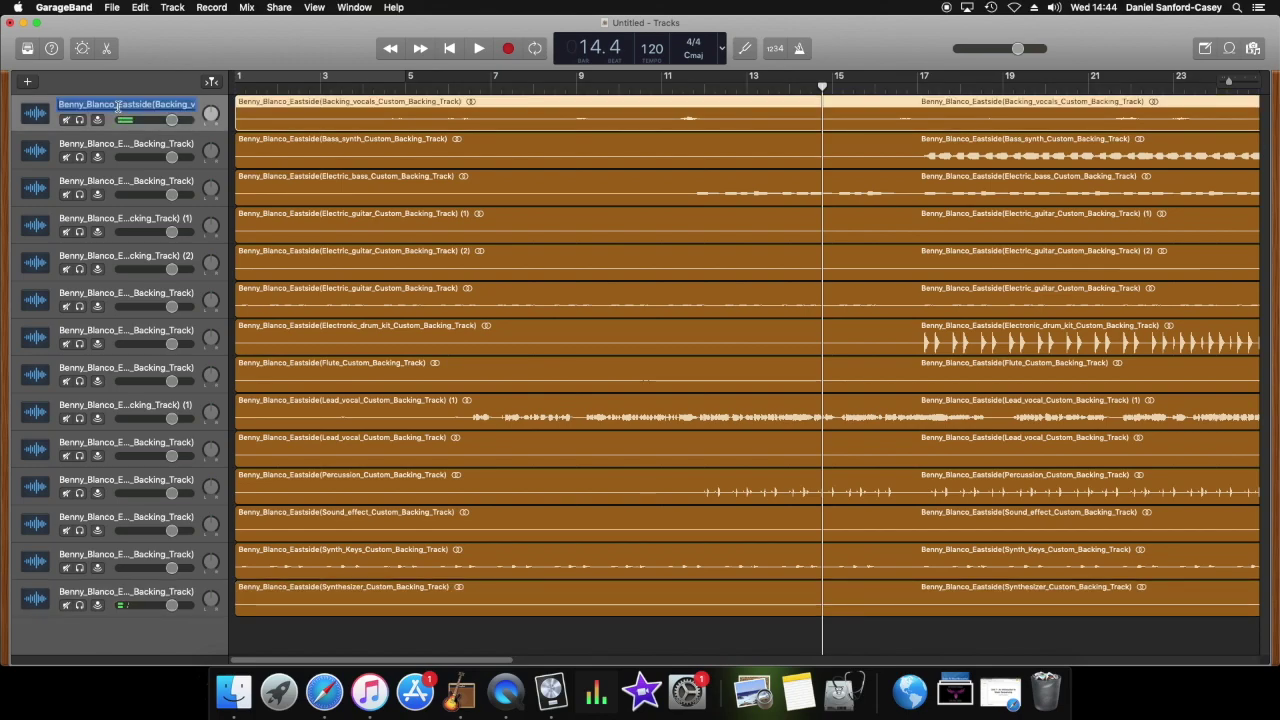
text(Back)
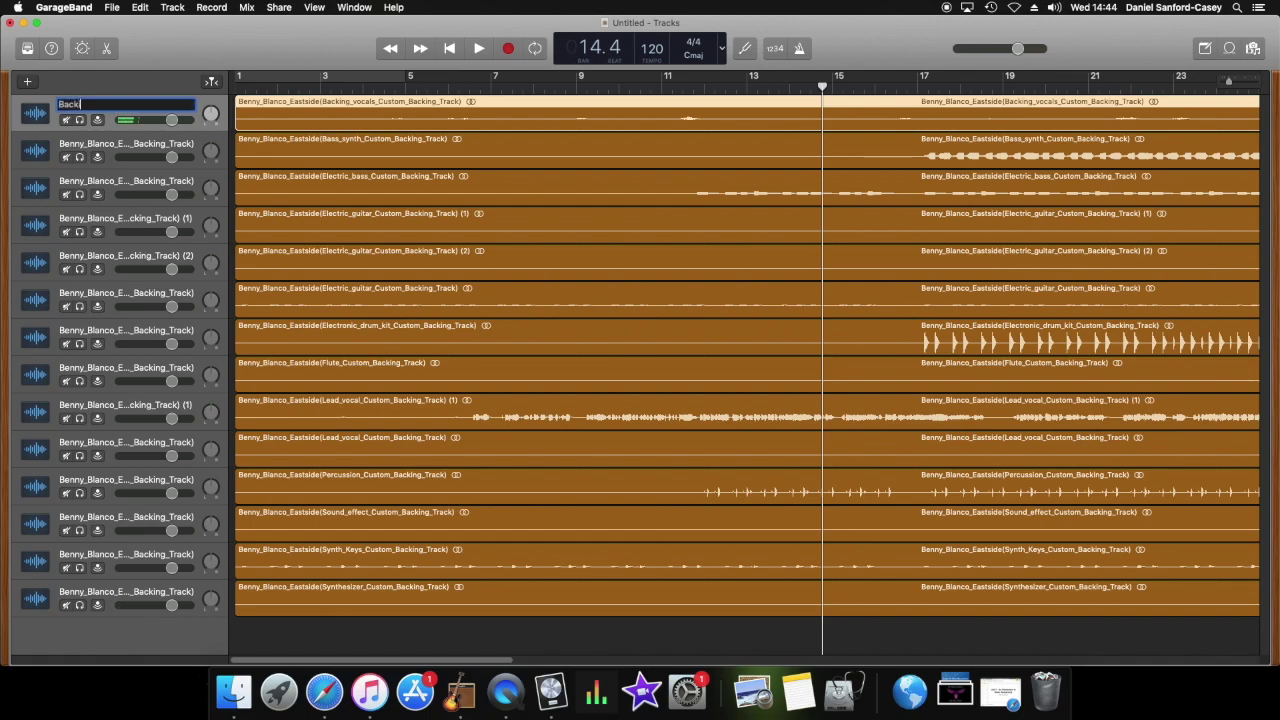
text(ing Vocals)
key(Return)
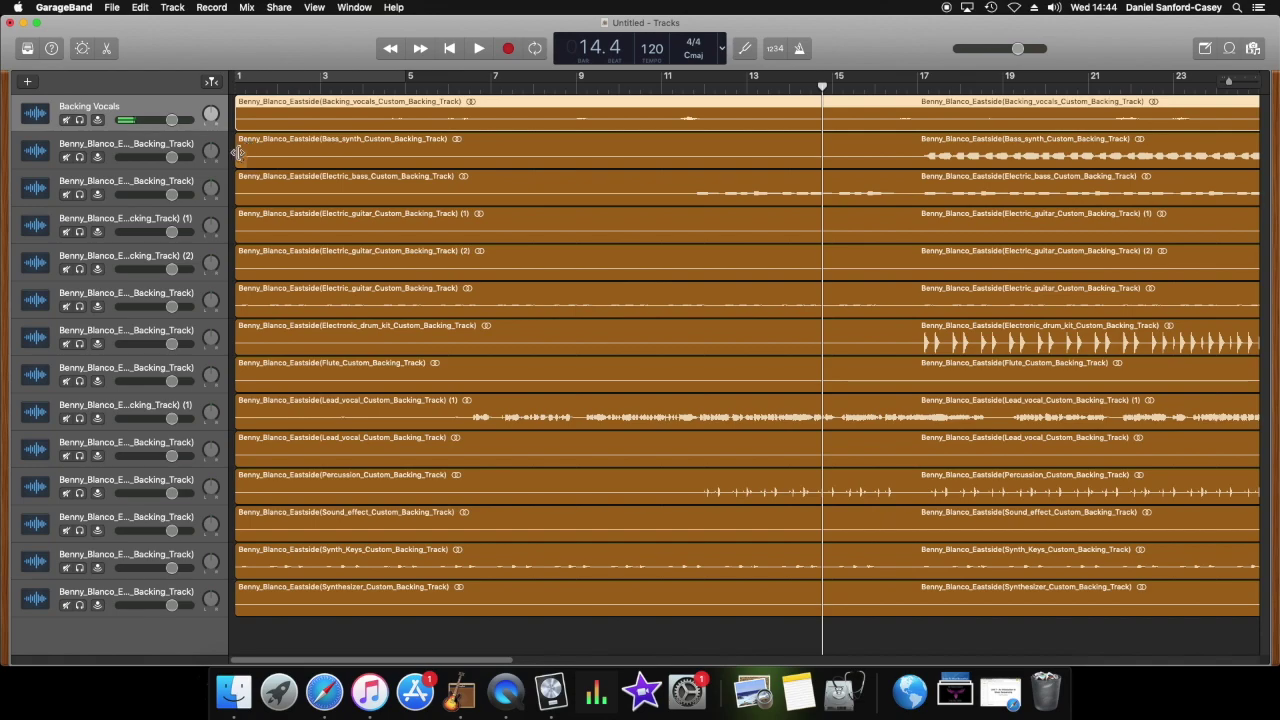
double_click(122, 146)
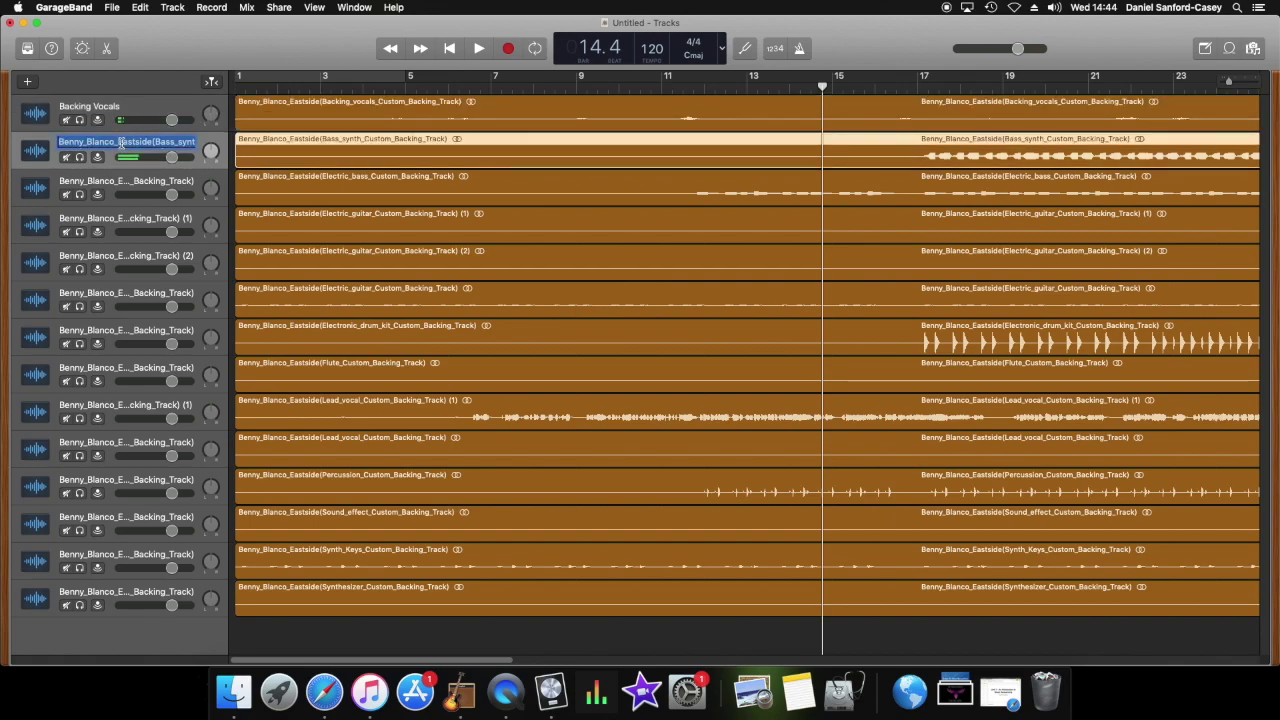
text(Bass Synth)
key(Return)
key(Return)
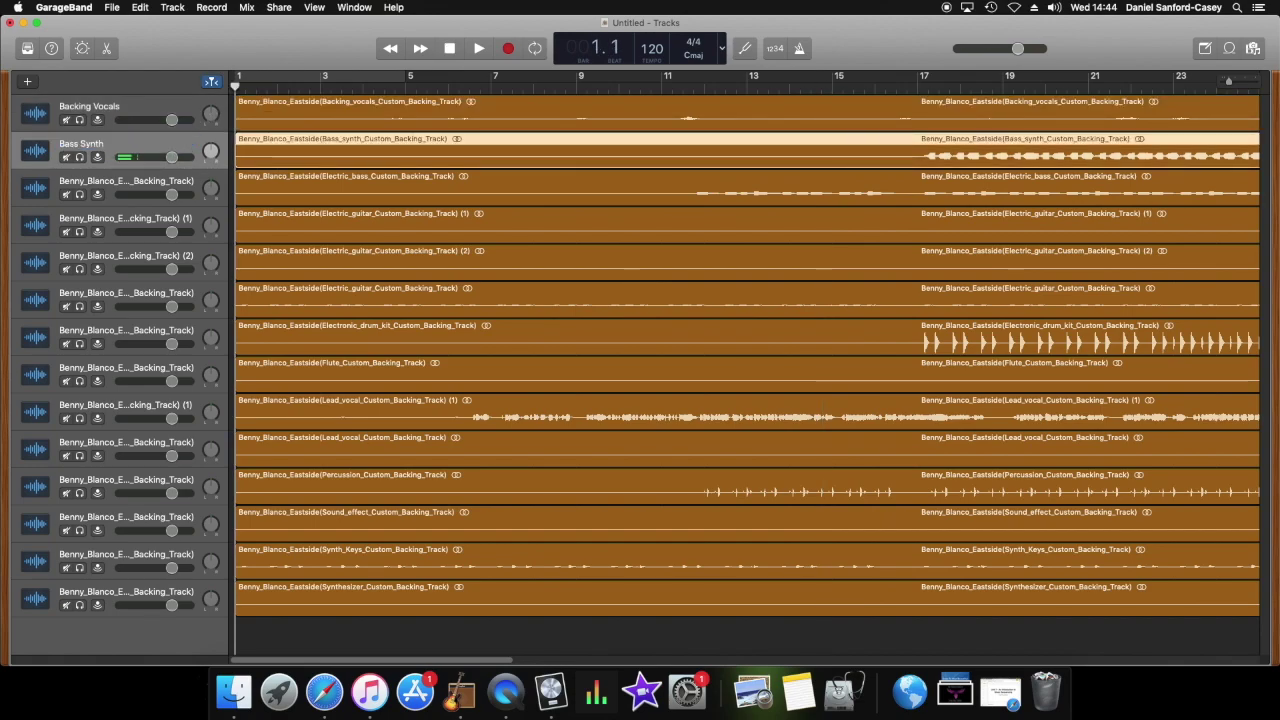
double_click(138, 183)
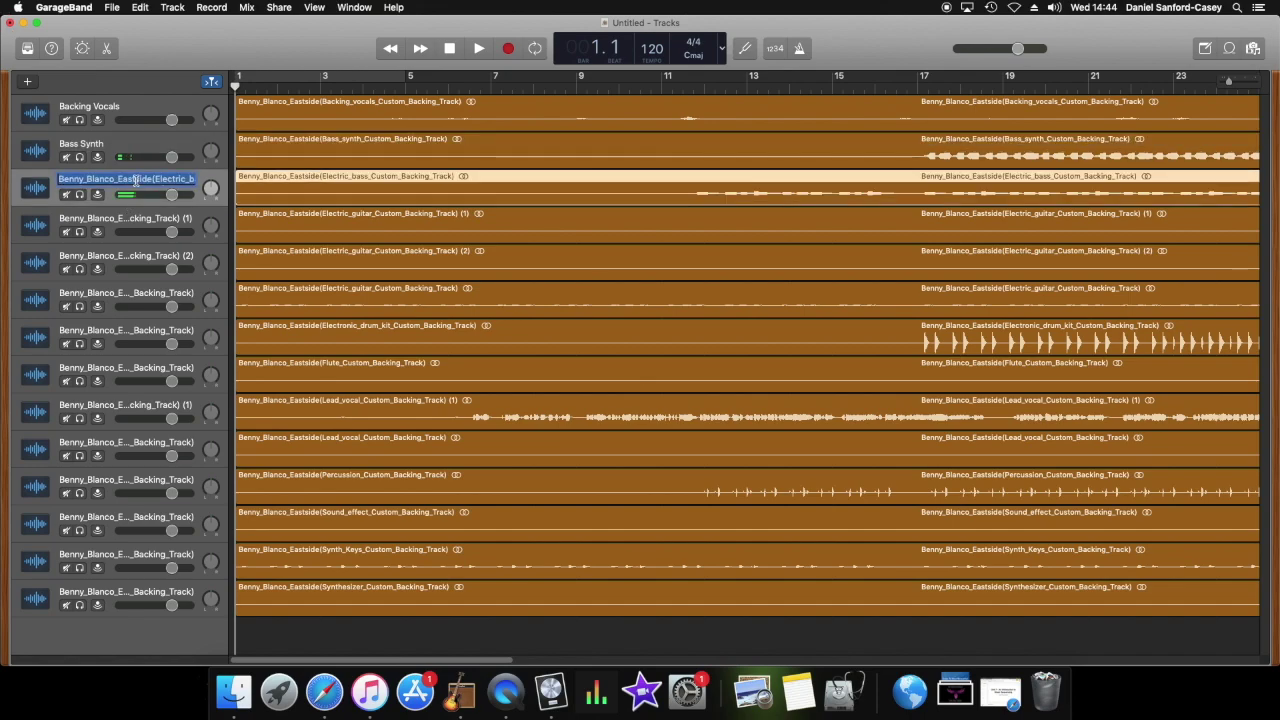
text(Electric Bass)
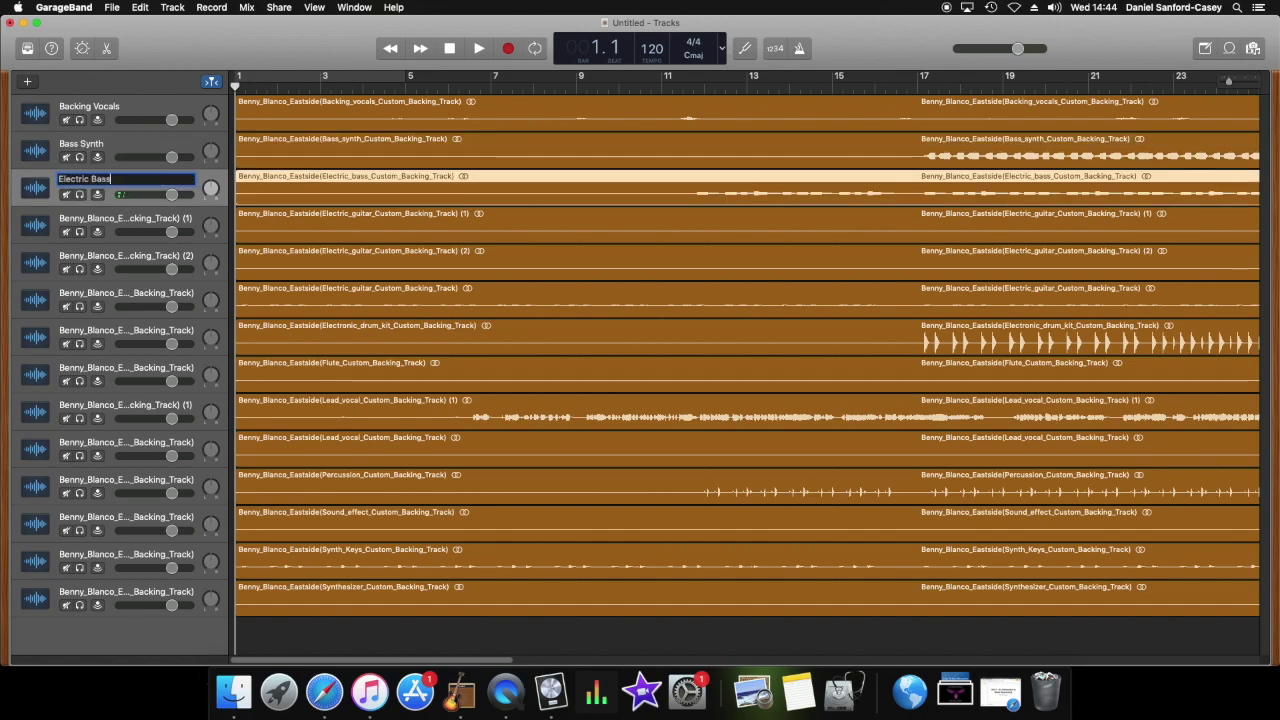
key(Return)
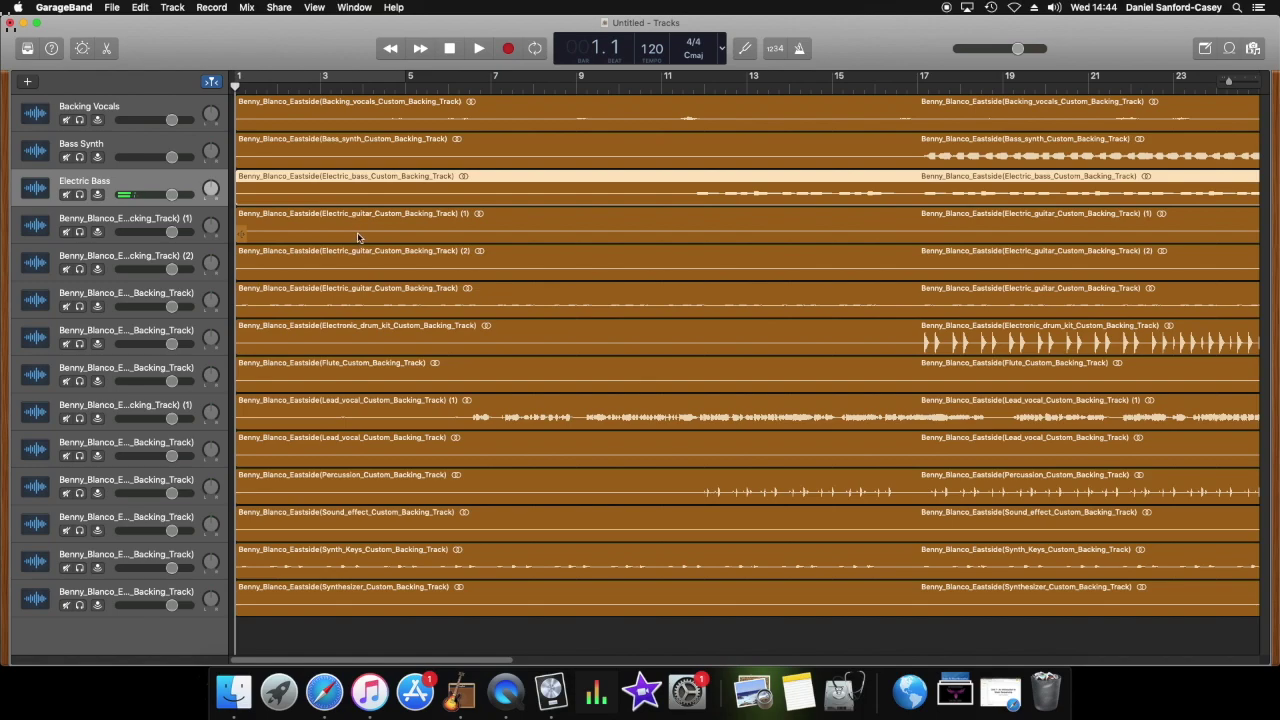
click(80, 307)
Audition the guitar, move it under Electric Bass and rename it Electric Guitar.
key(space)
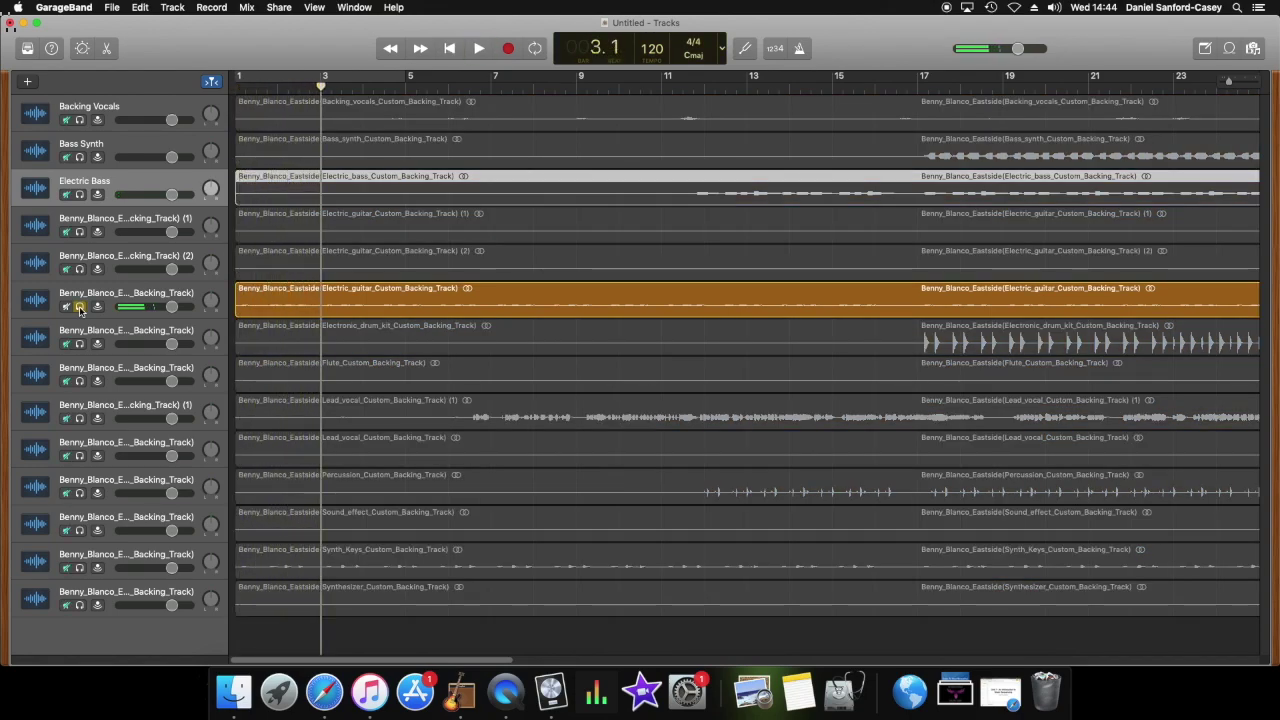
key(space)
click(80, 307)
drag(108, 294, 104, 228)
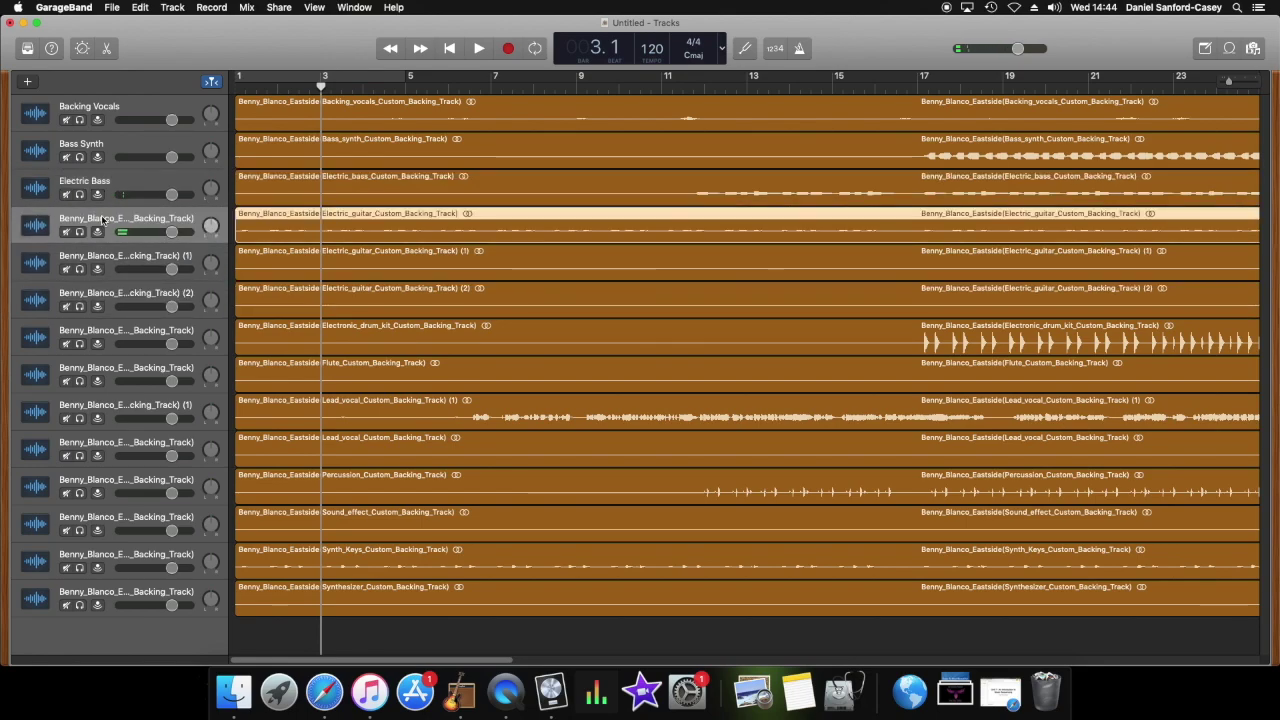
double_click(120, 218)
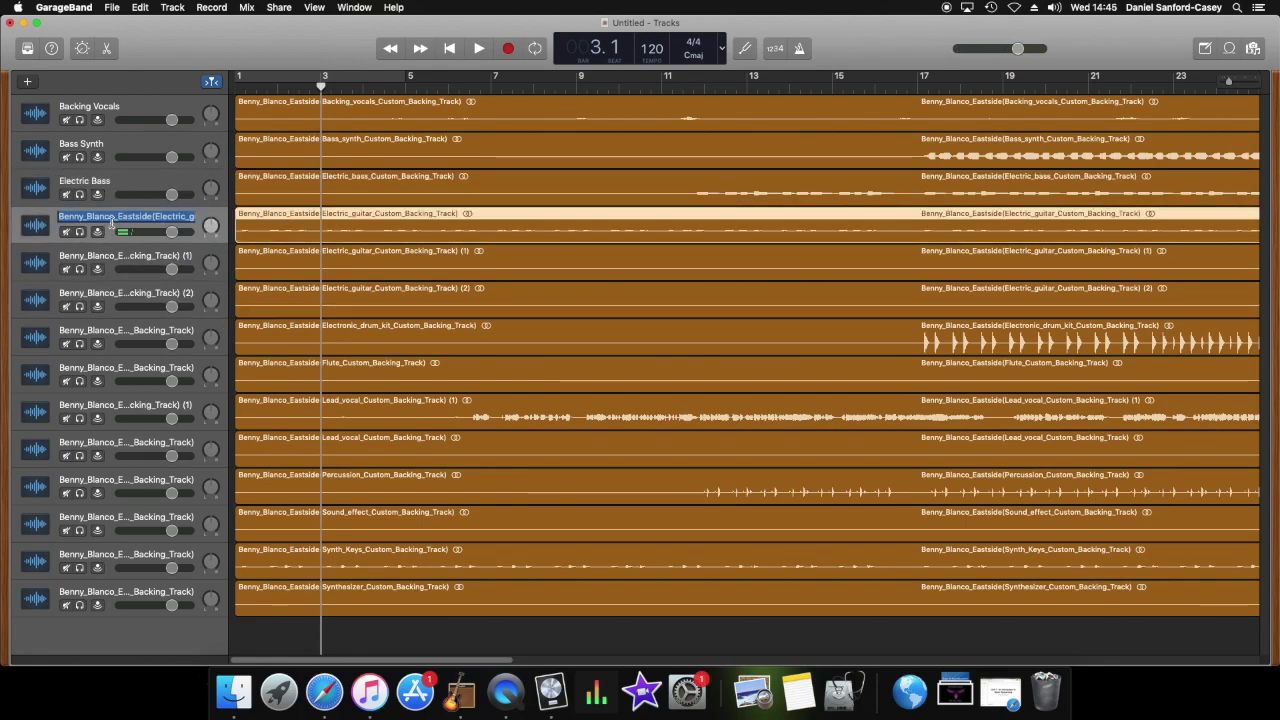
text(Electric Guitar)
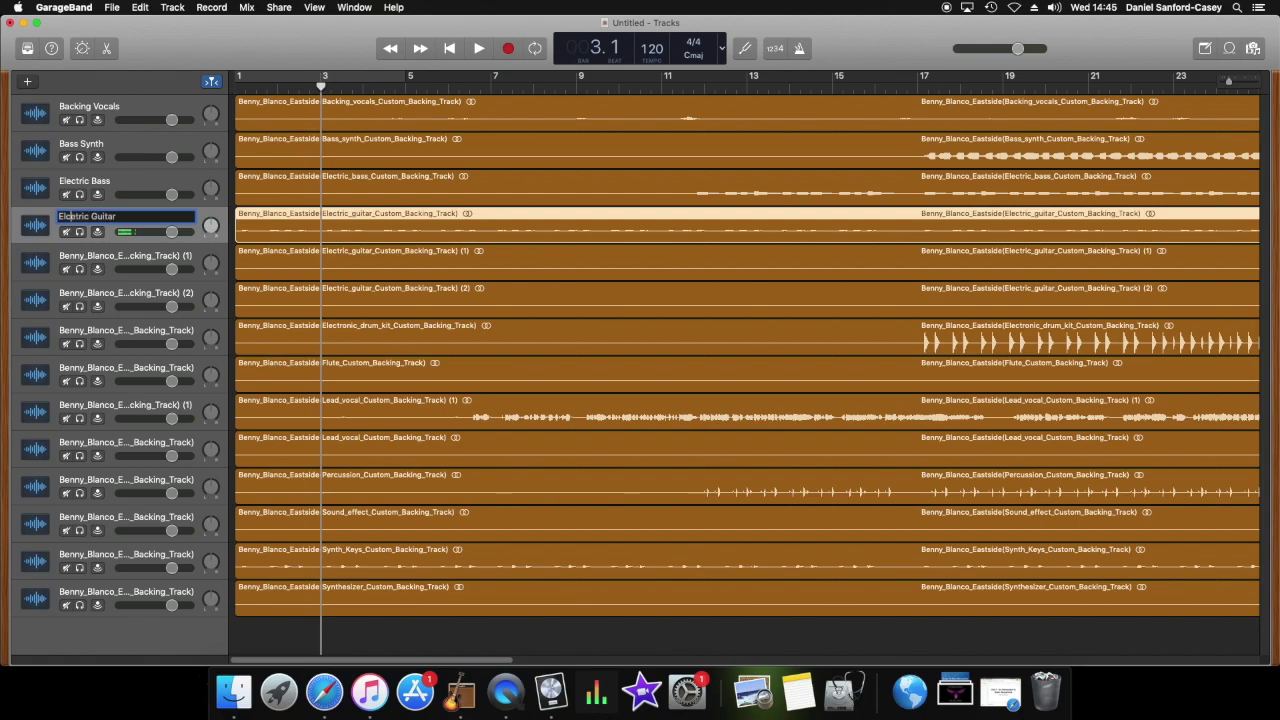
key(BackSpace)
key(Return)
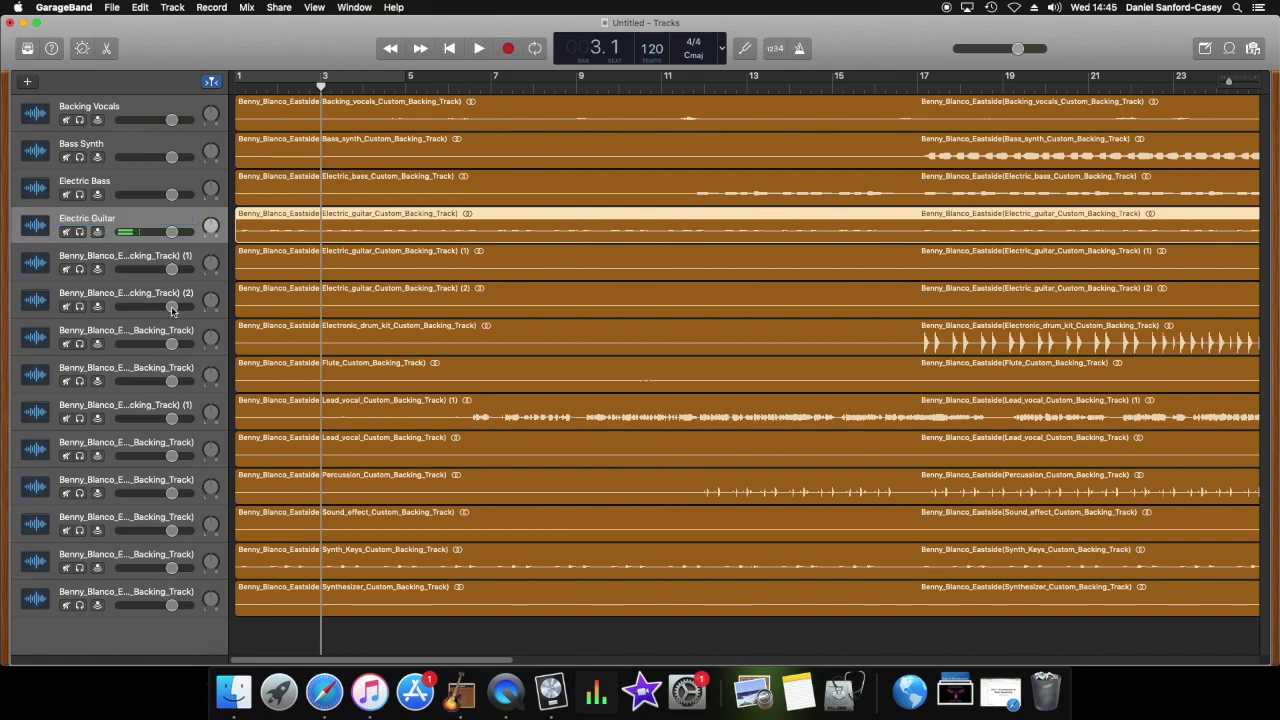
Solo and play the second guitar track, zooming out to see the whole song.
click(120, 260)
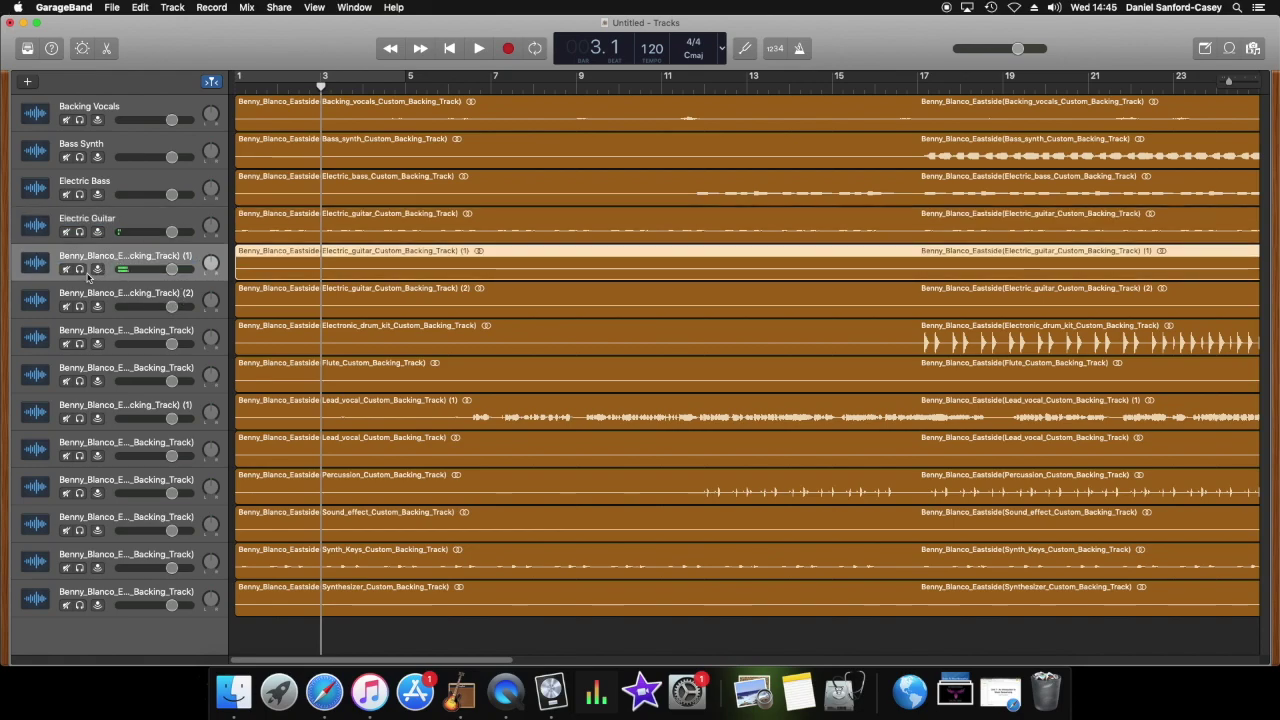
click(80, 269)
key(space)
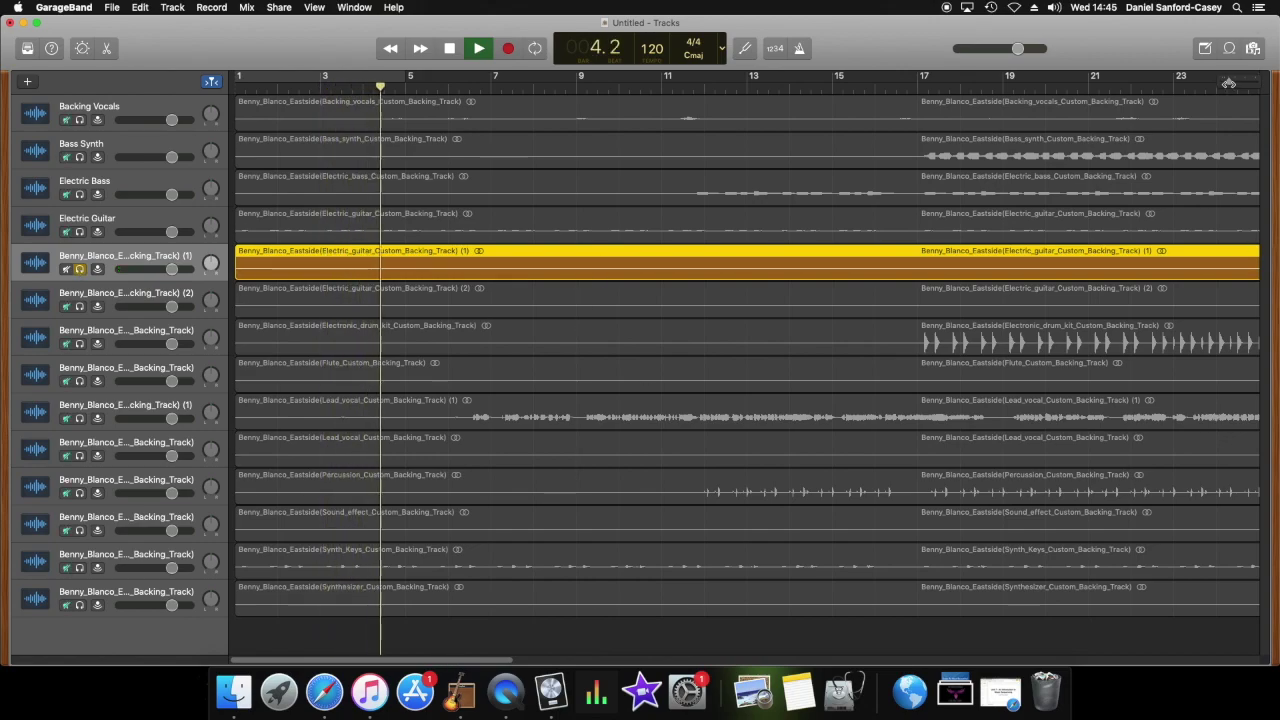
drag(1228, 82, 788, 88)
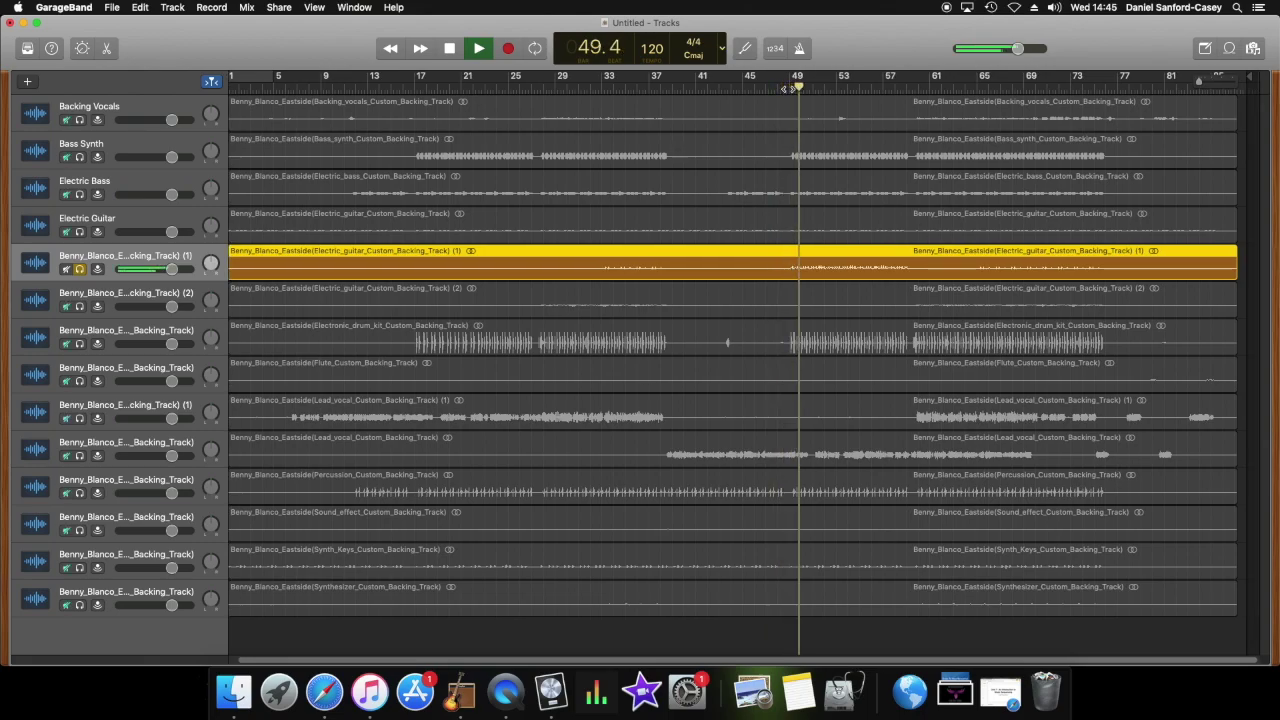
key(space)
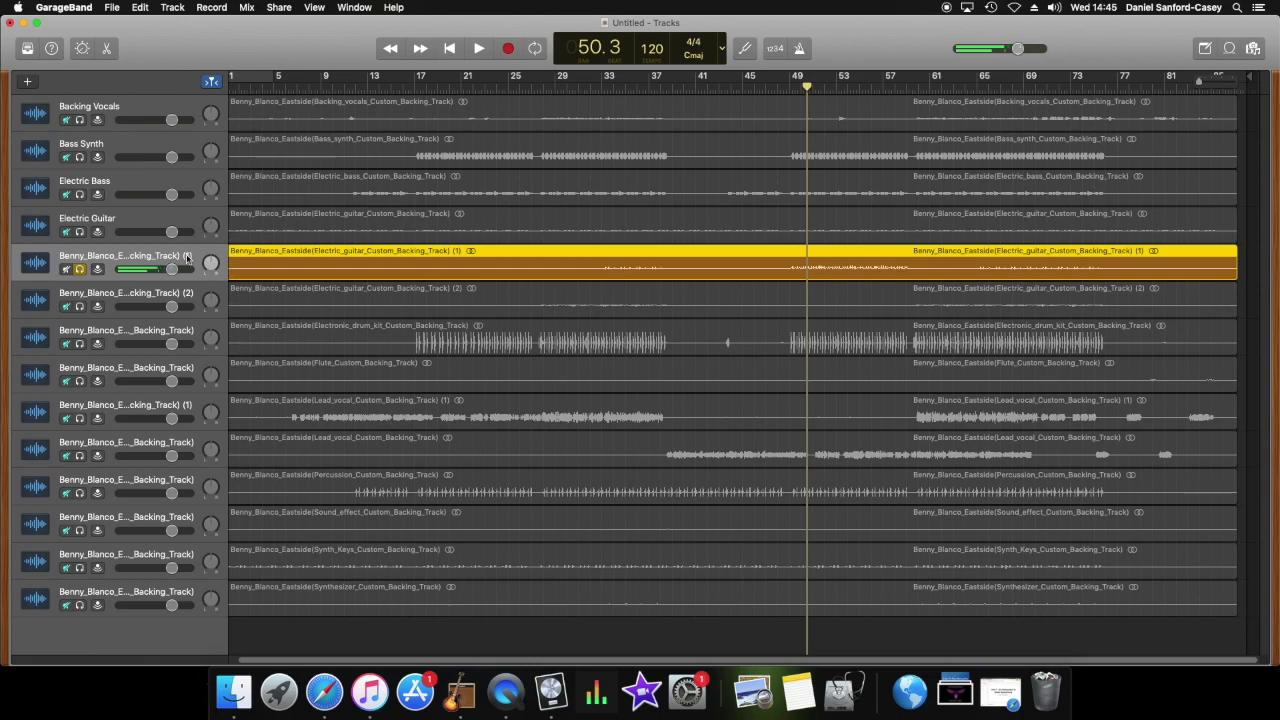
Rename the fifth and sixth tracks Muted Electric Guitar and Ambient Electric Guitar.
double_click(187, 258)
text(M)
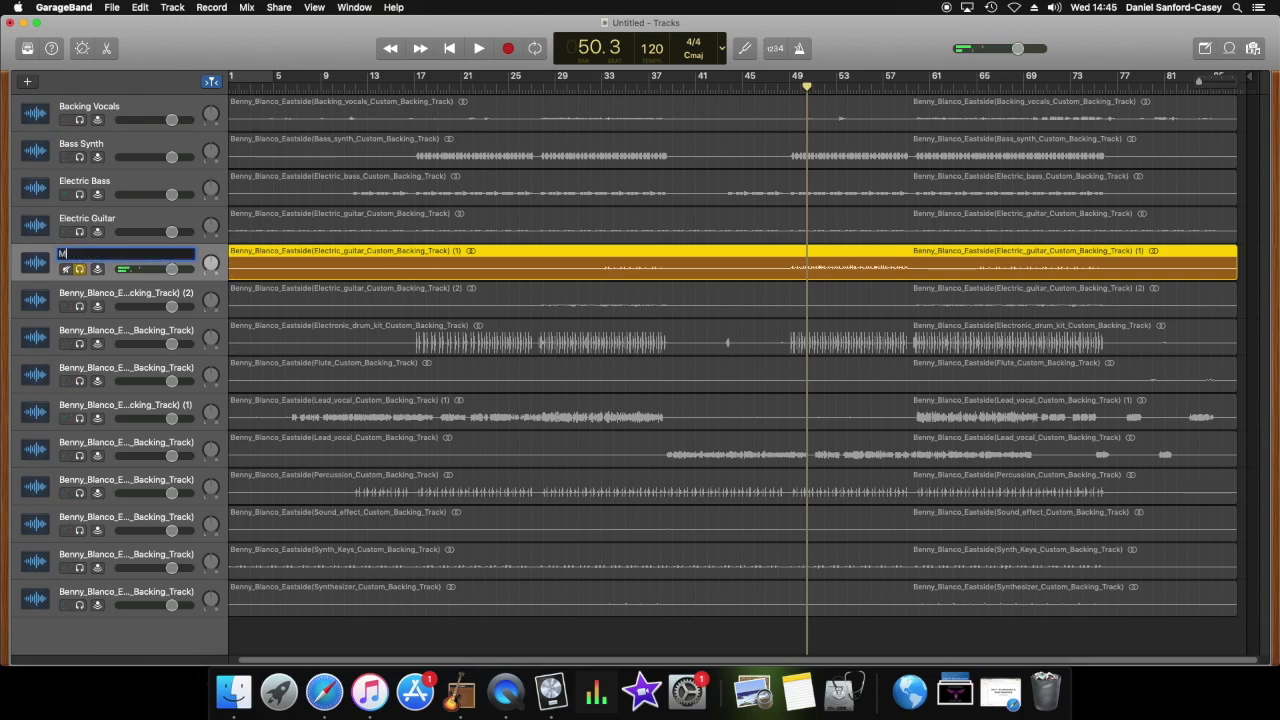
text(uted Electric)
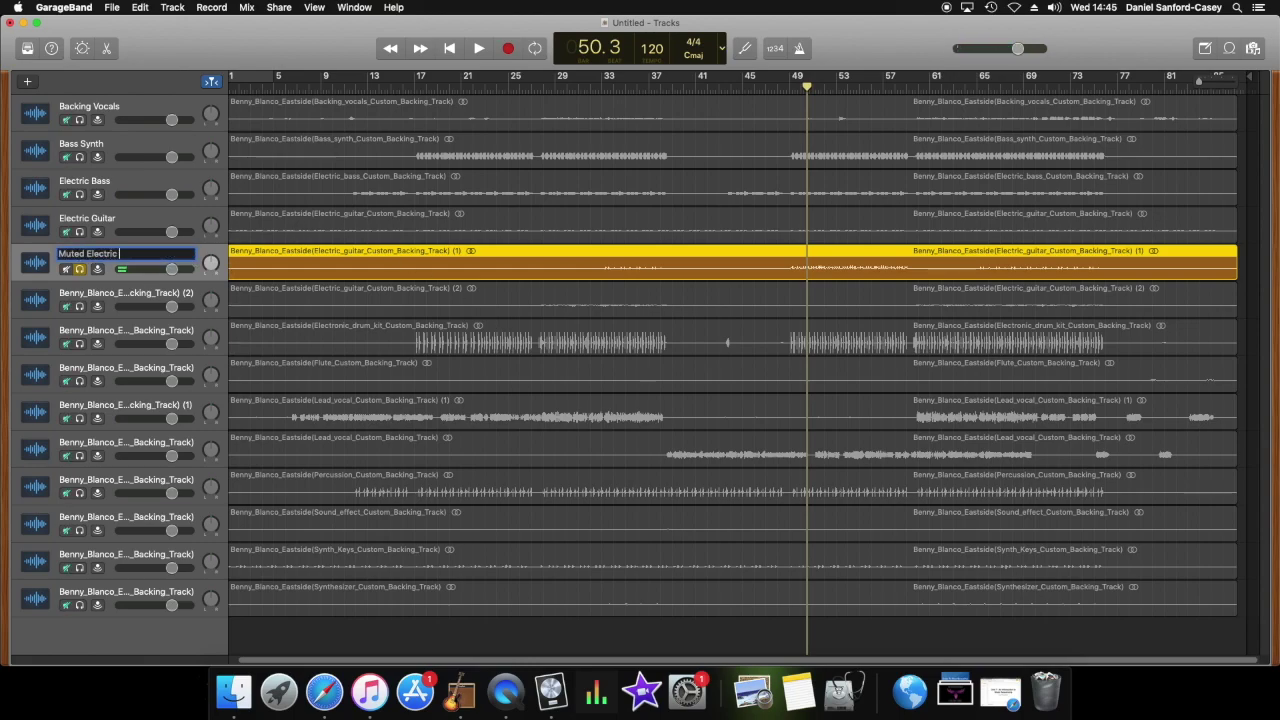
text( Guitar)
key(Return)
double_click(122, 292)
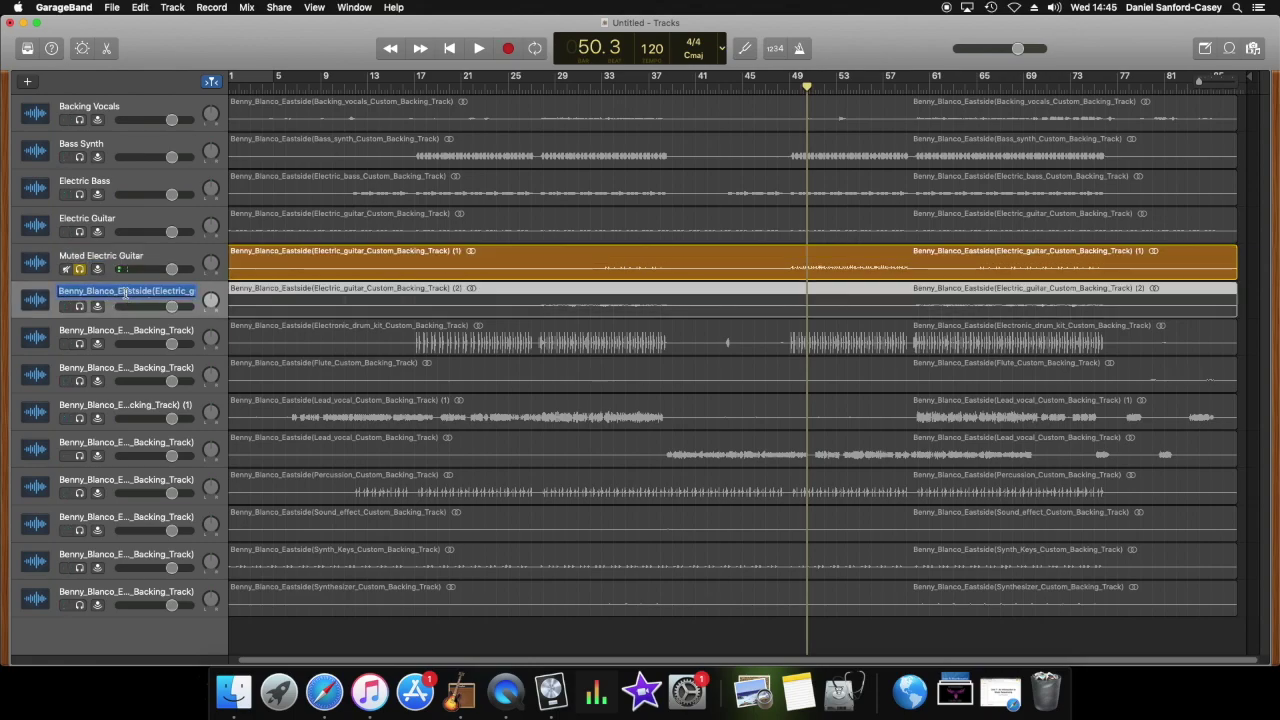
text(Ambient Elect)
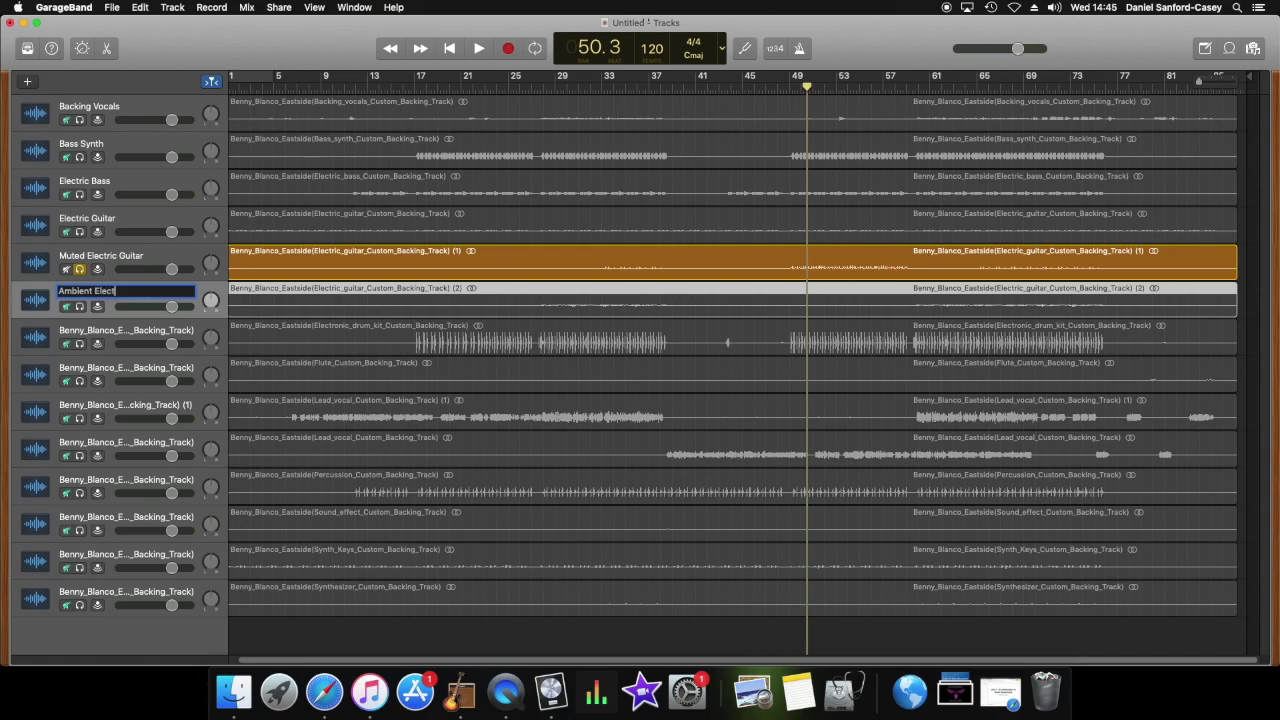
text(ric Guitar)
key(Return)
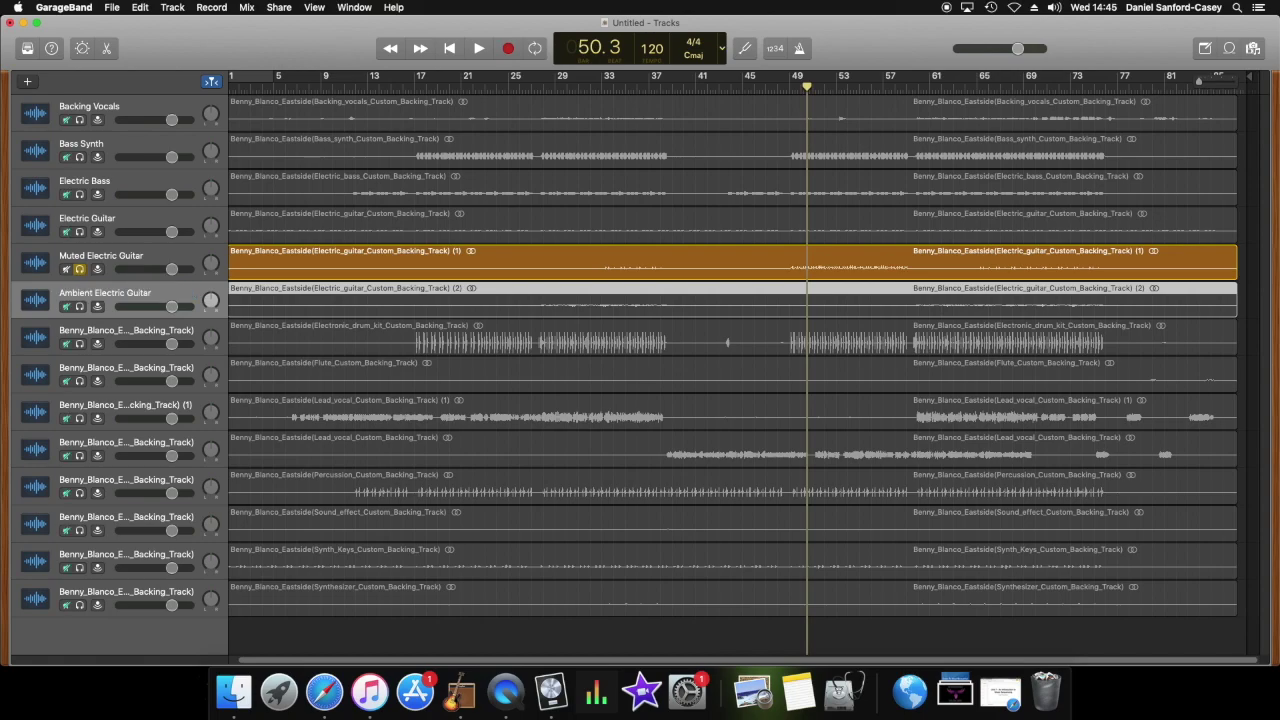
Briefly solo Electric Guitar, Muted Electric Guitar and the drum track to compare them.
key(super+a)
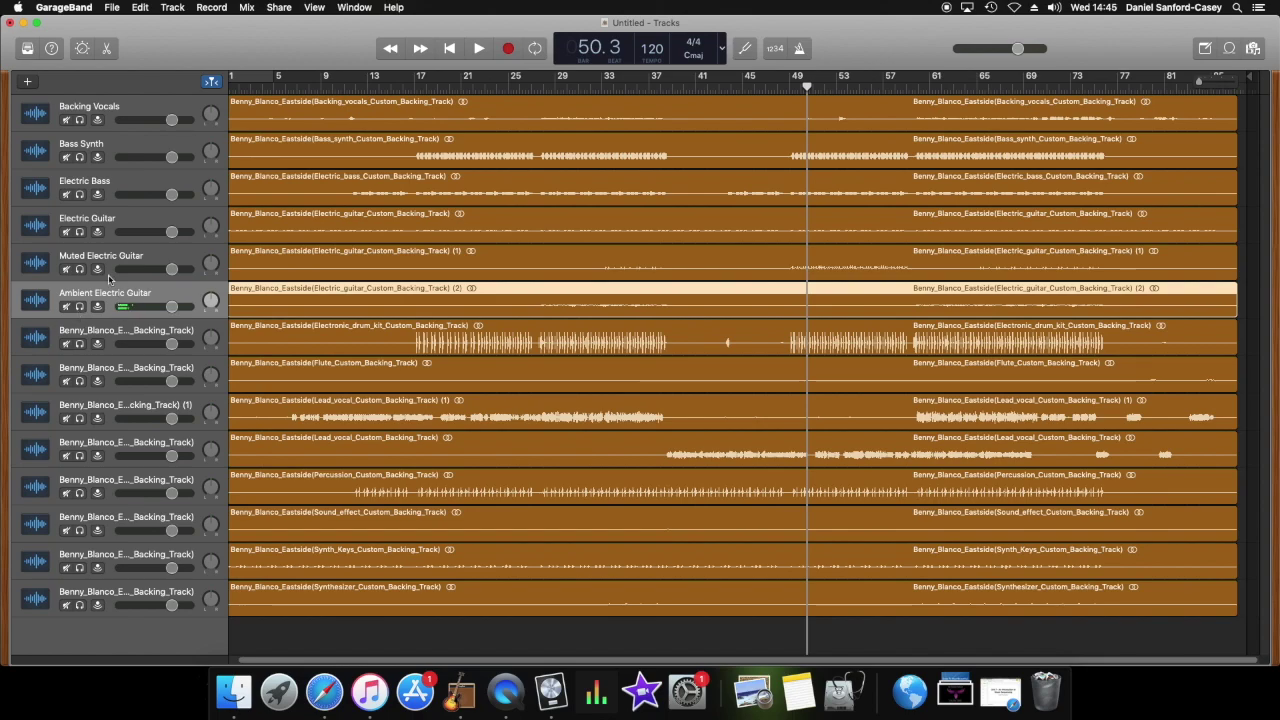
click(81, 233)
click(81, 233)
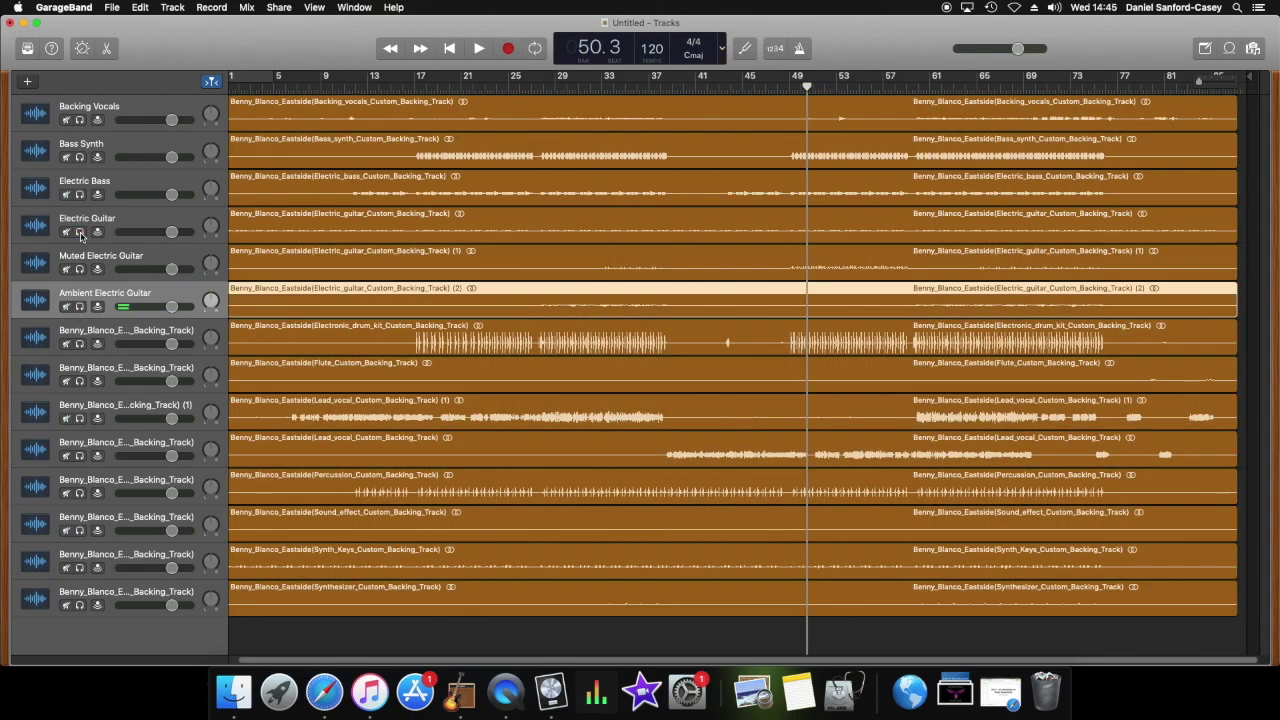
click(80, 269)
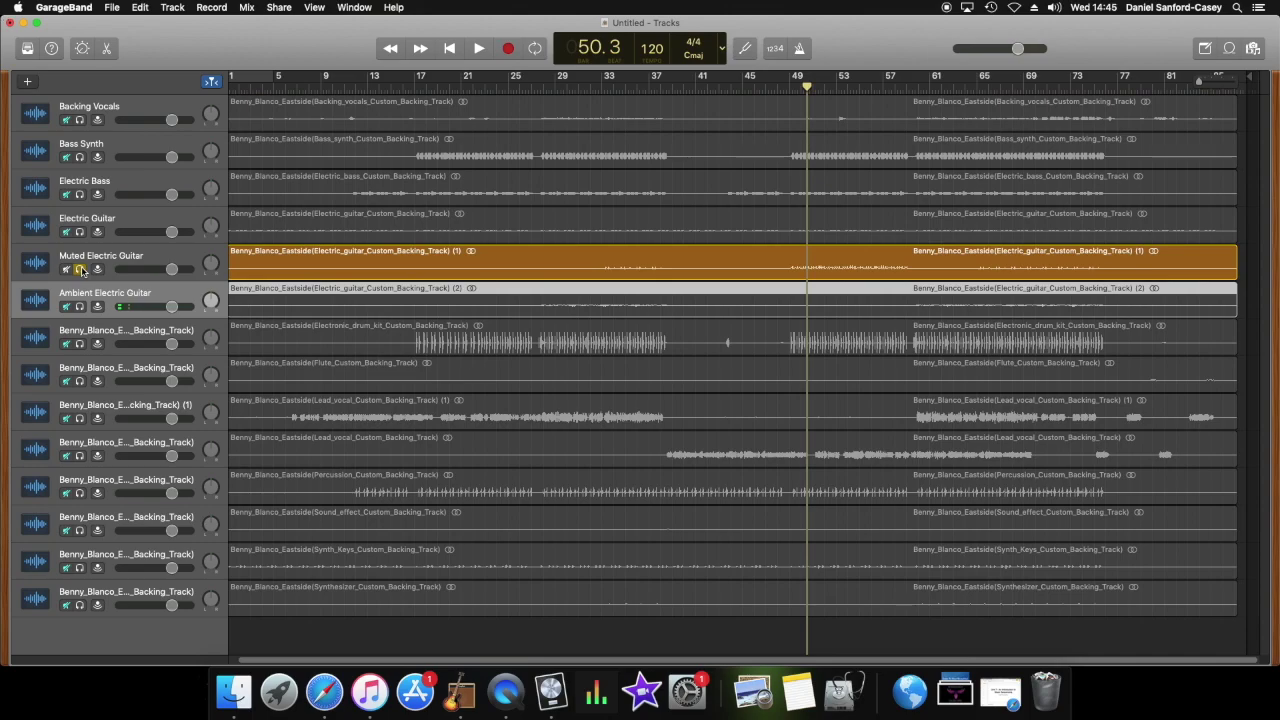
click(80, 269)
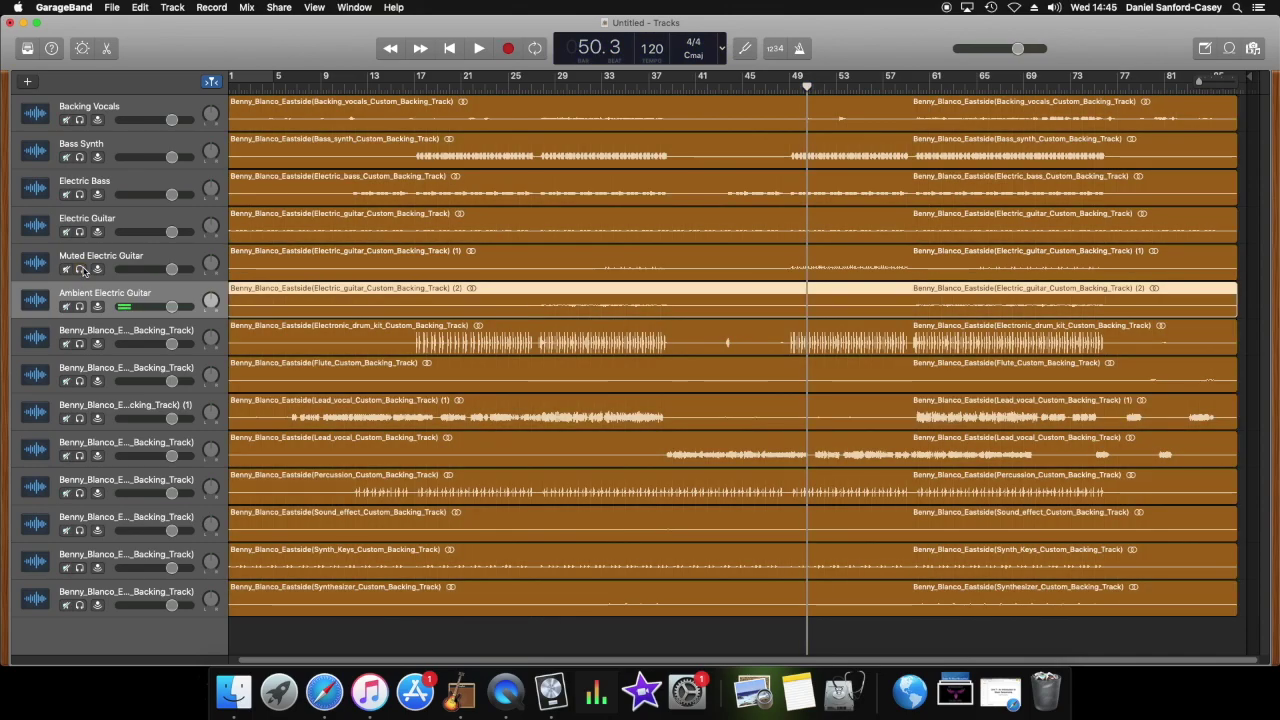
key(Return)
click(80, 343)
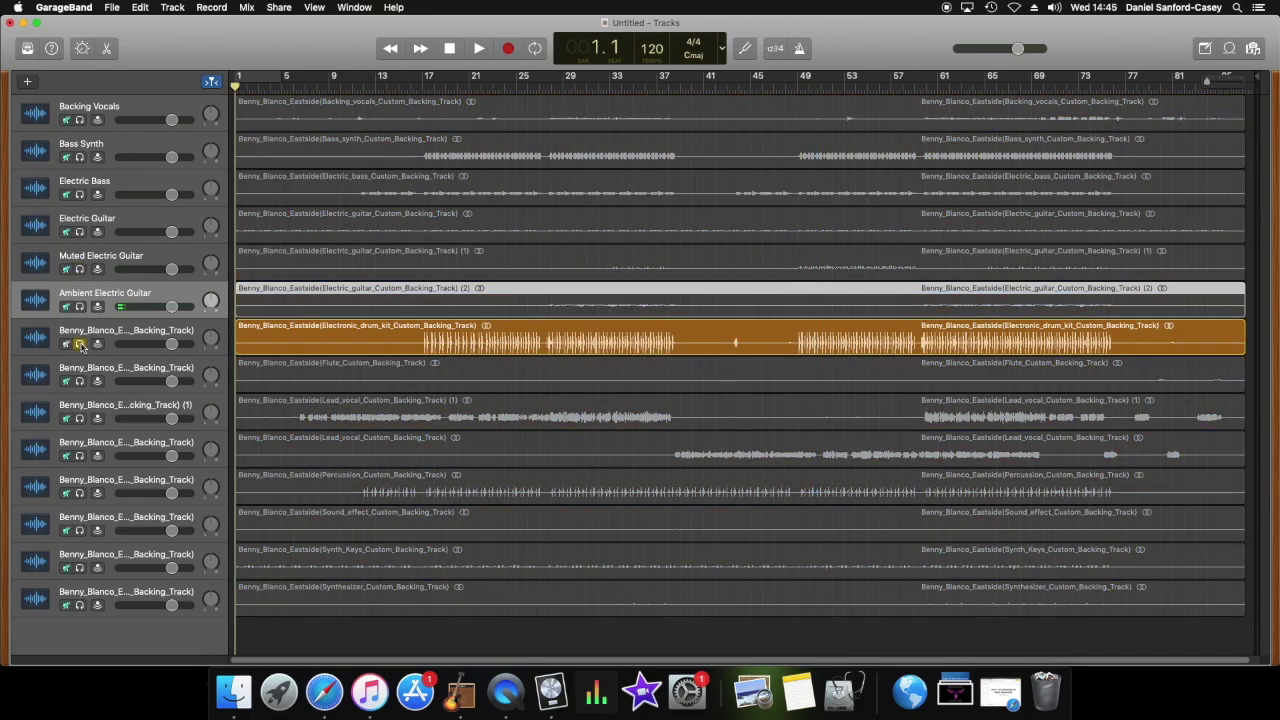
click(80, 343)
Rename the next two tracks Electronic Drum Kit and Flute.
double_click(104, 330)
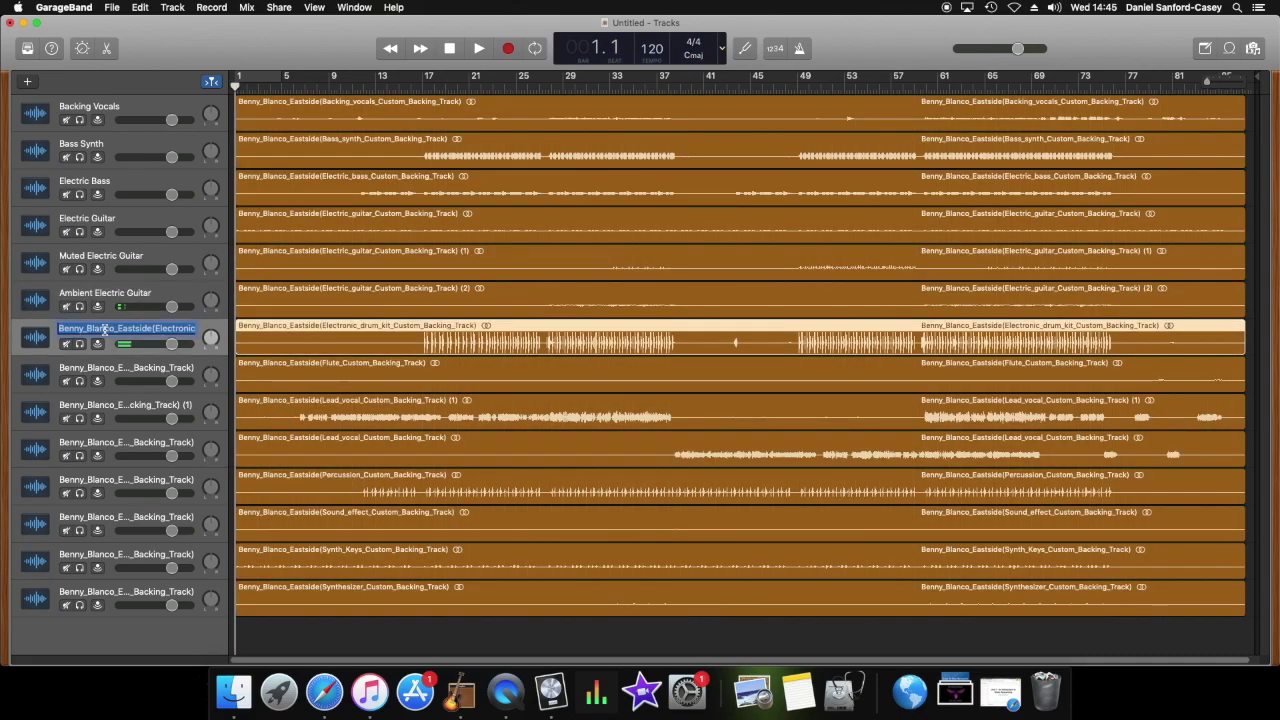
text(Electyr)
key(BackSpace)
key(BackSpace)
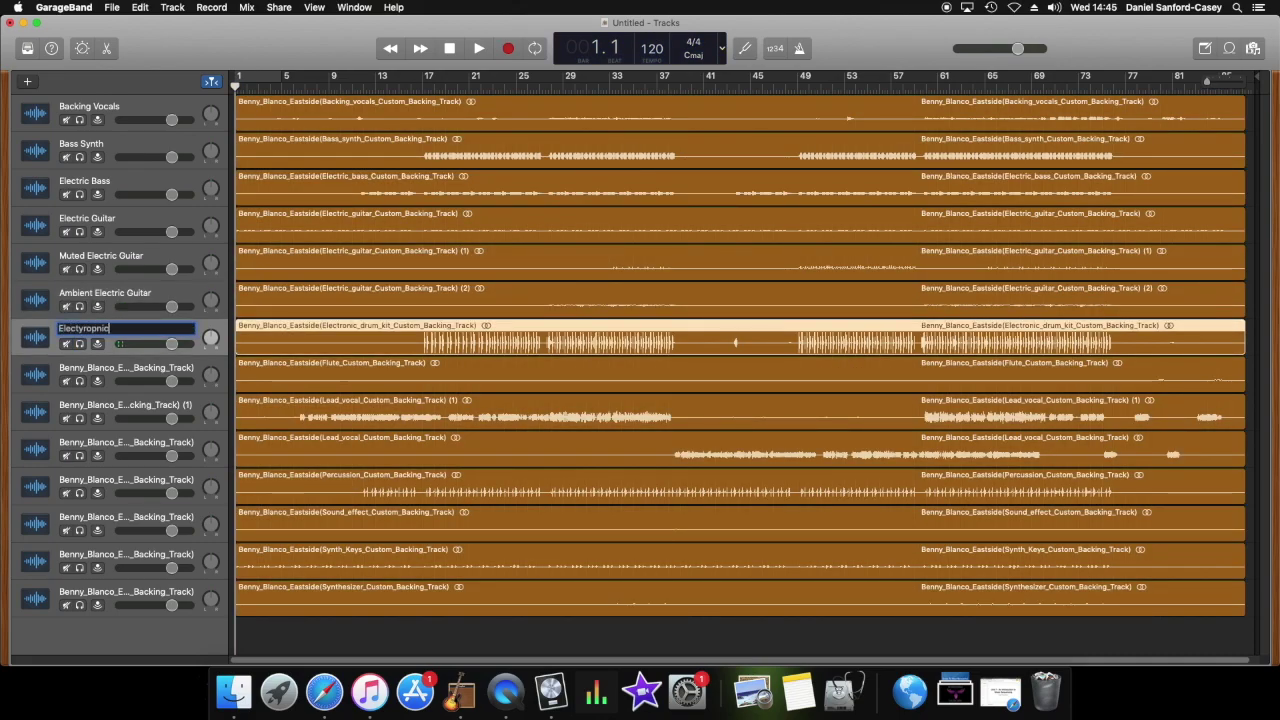
text(ro)
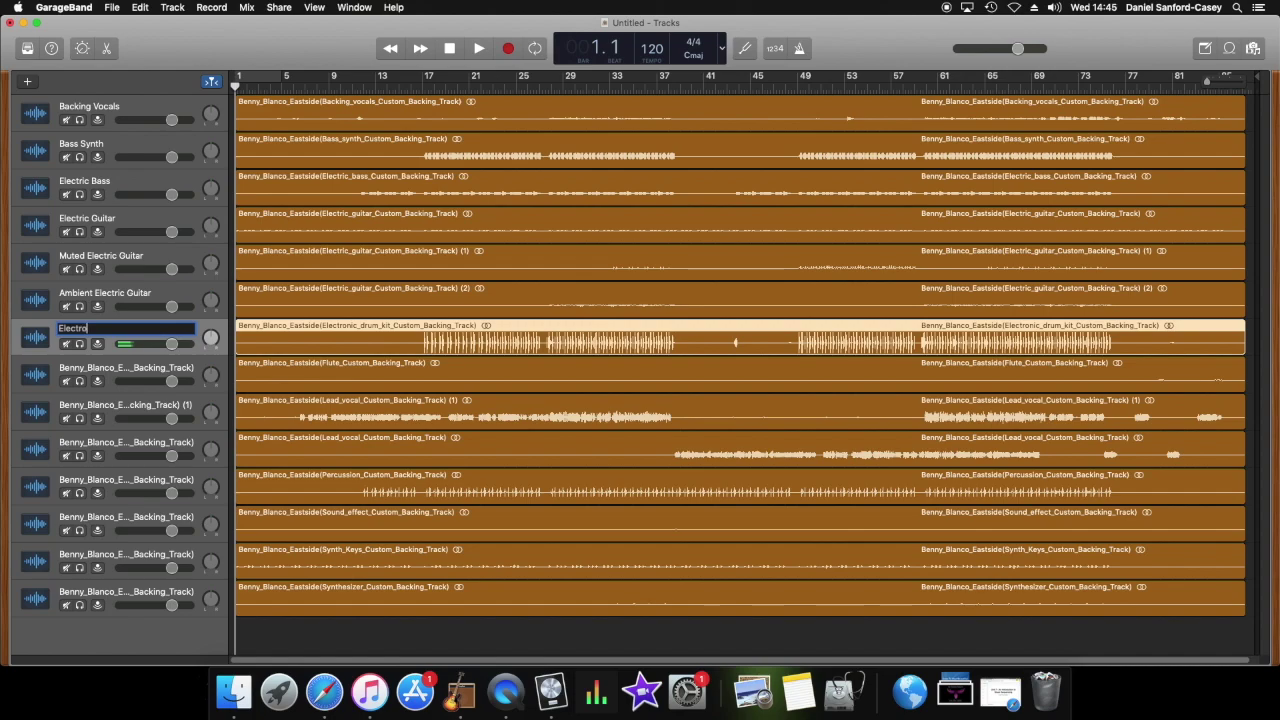
text(nic Drum Kit)
key(Return)
double_click(100, 368)
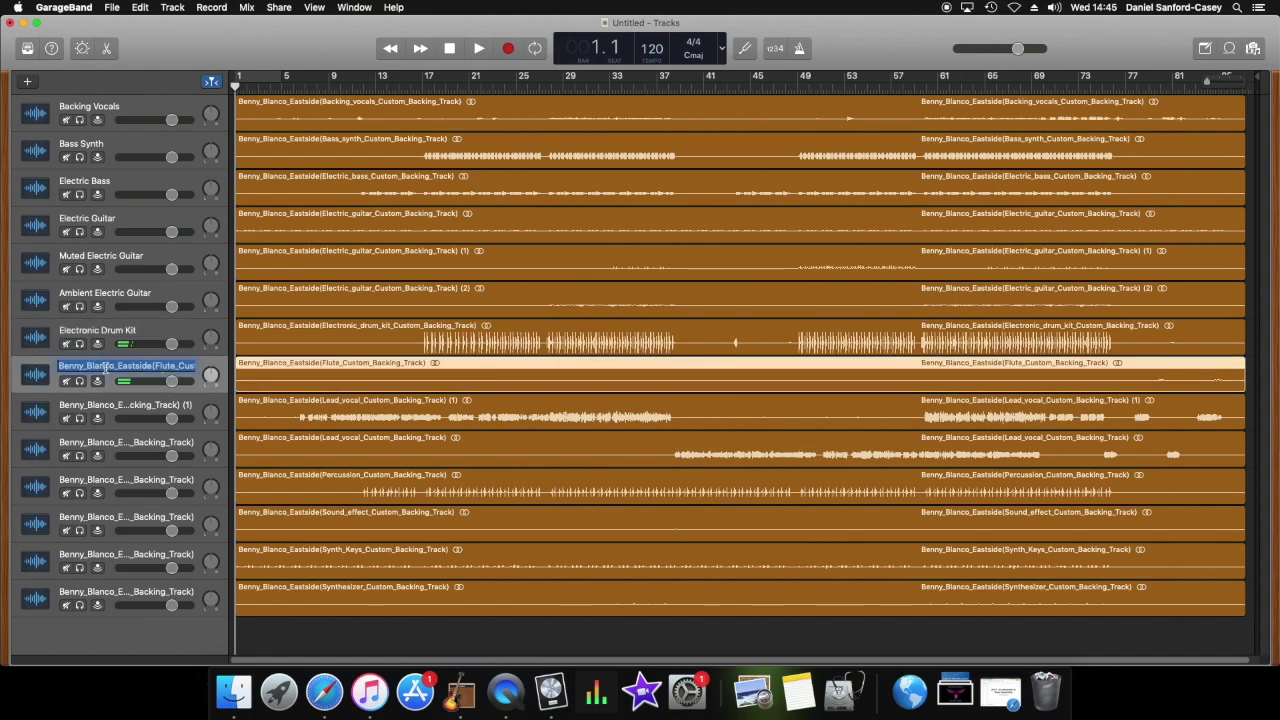
text(Flute)
key(Return)
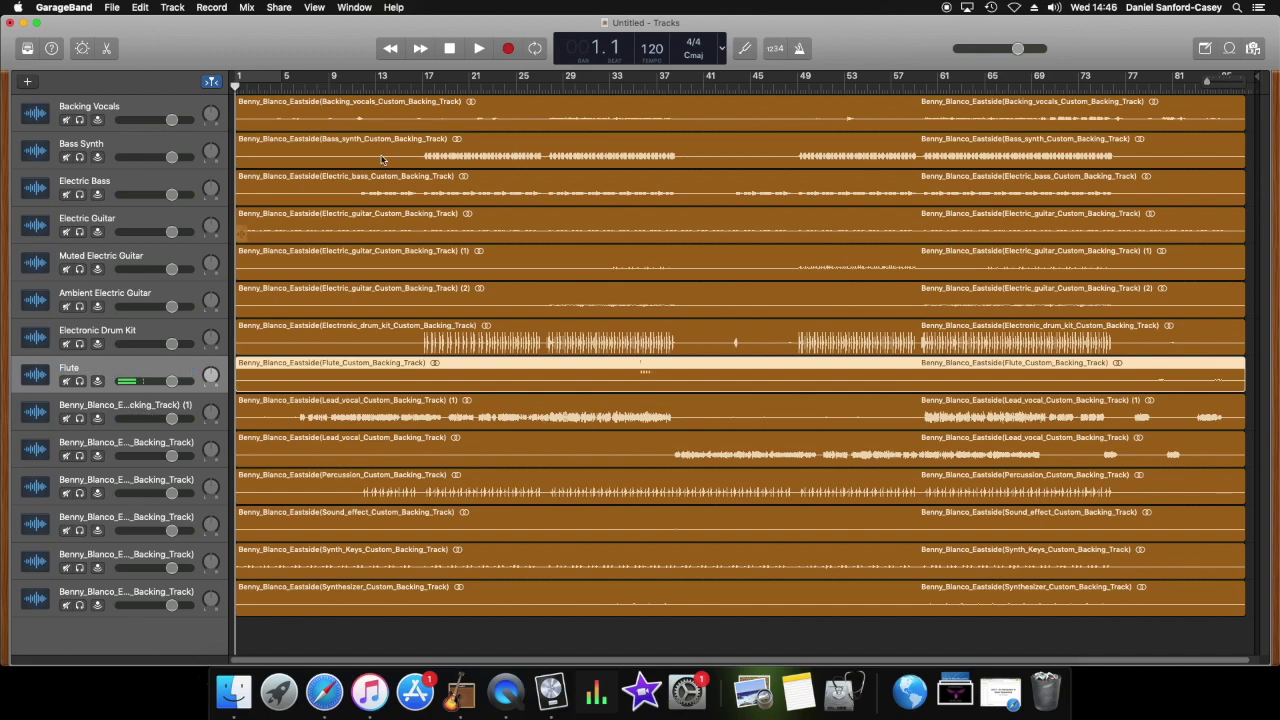
Play from bar 6, then rename the first lead vocal track Lead Vocal Khalid.
click(289, 86)
key(space)
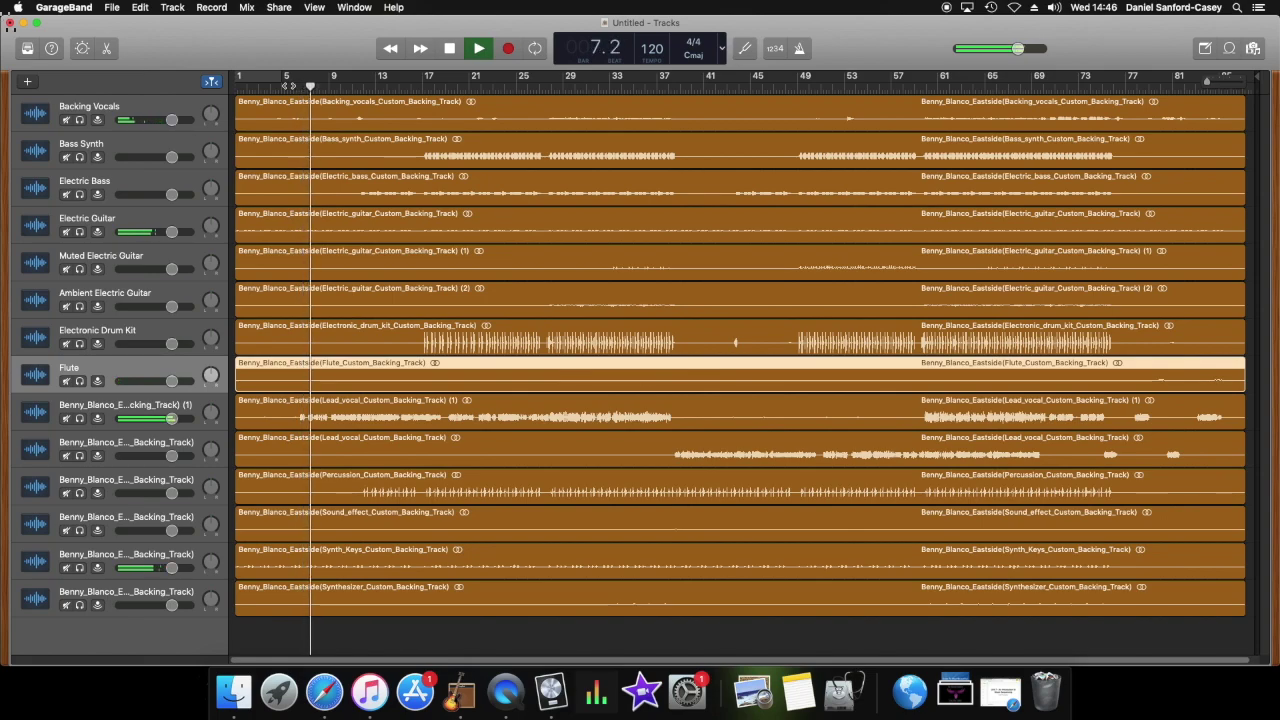
key(space)
click(118, 408)
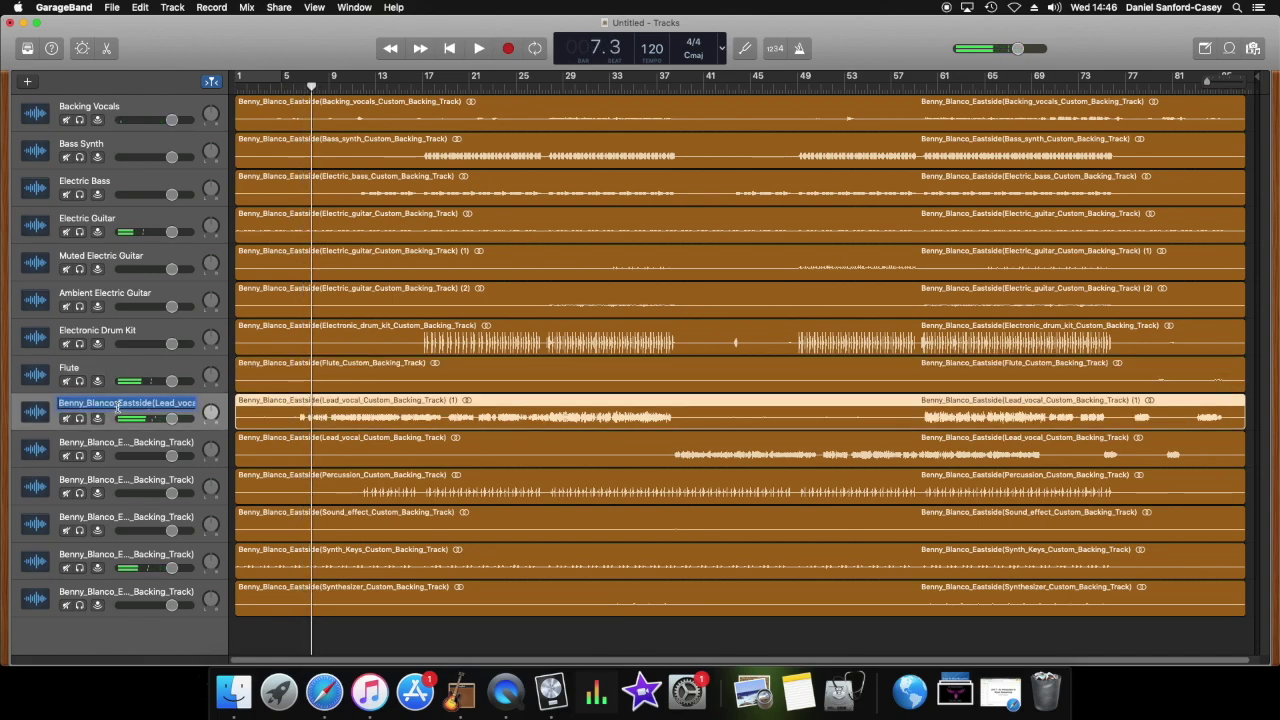
double_click(118, 405)
text(Lead Vocal Khalid)
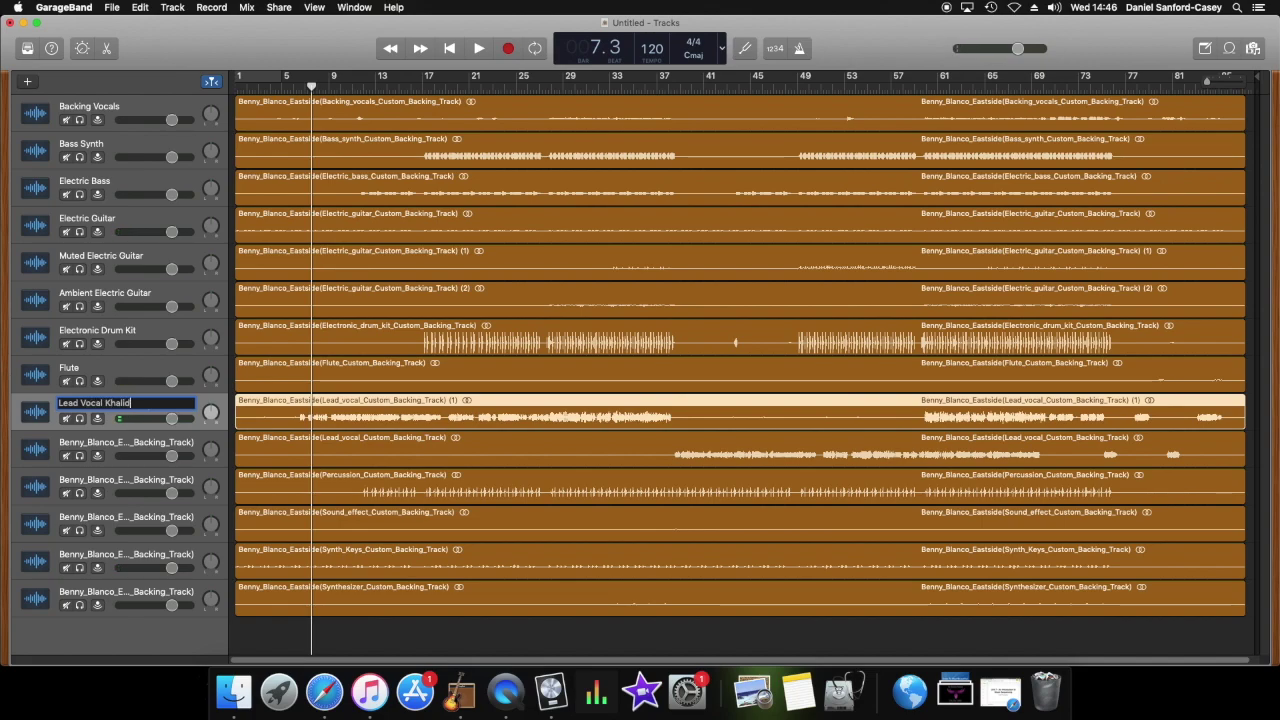
key(Return)
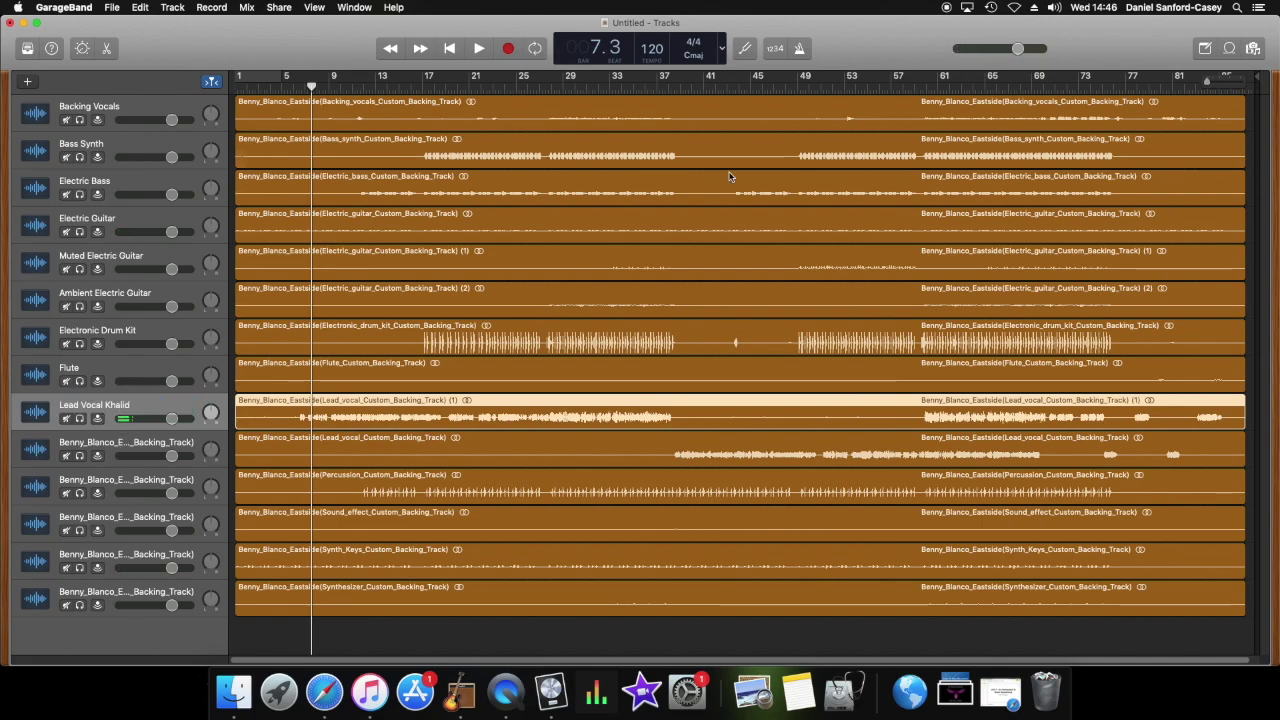
Play a short stretch of the song from bar 37.
drag(680, 84, 665, 89)
key(space)
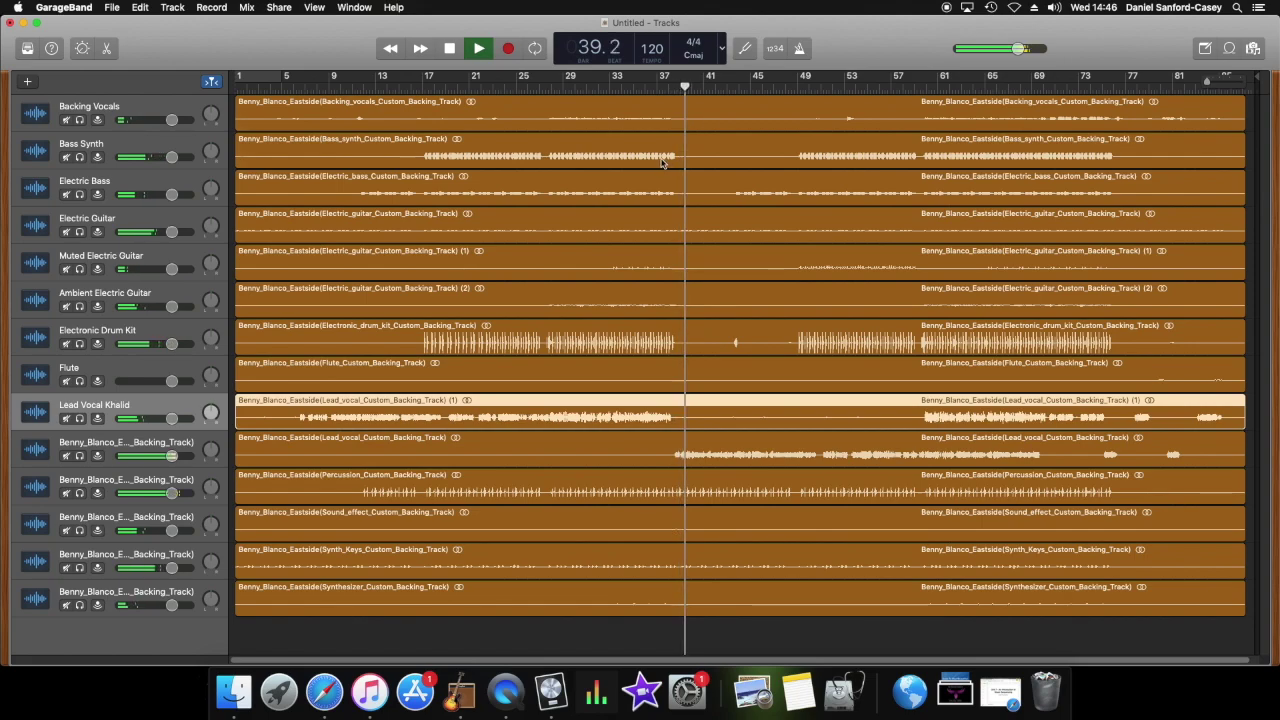
key(space)
Rename the next two tracks Lead Vocal Halsey and Percussion.
click(113, 442)
click(113, 442)
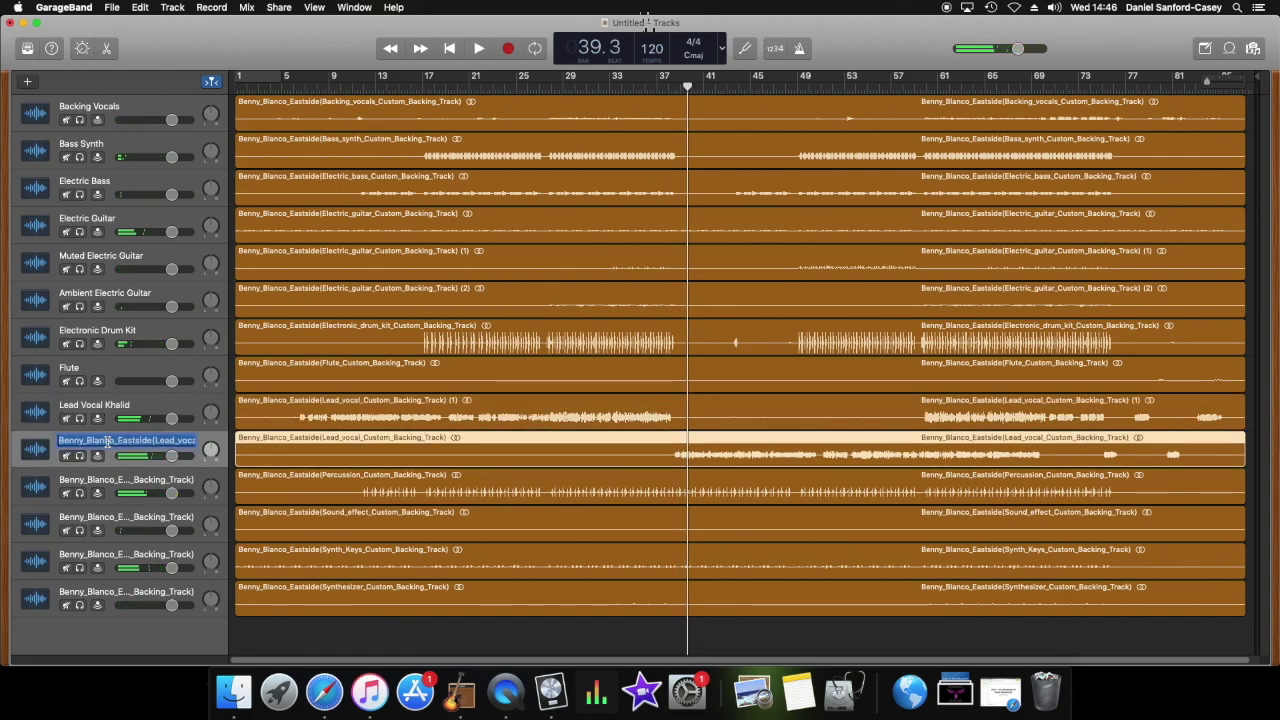
text(Halsey)
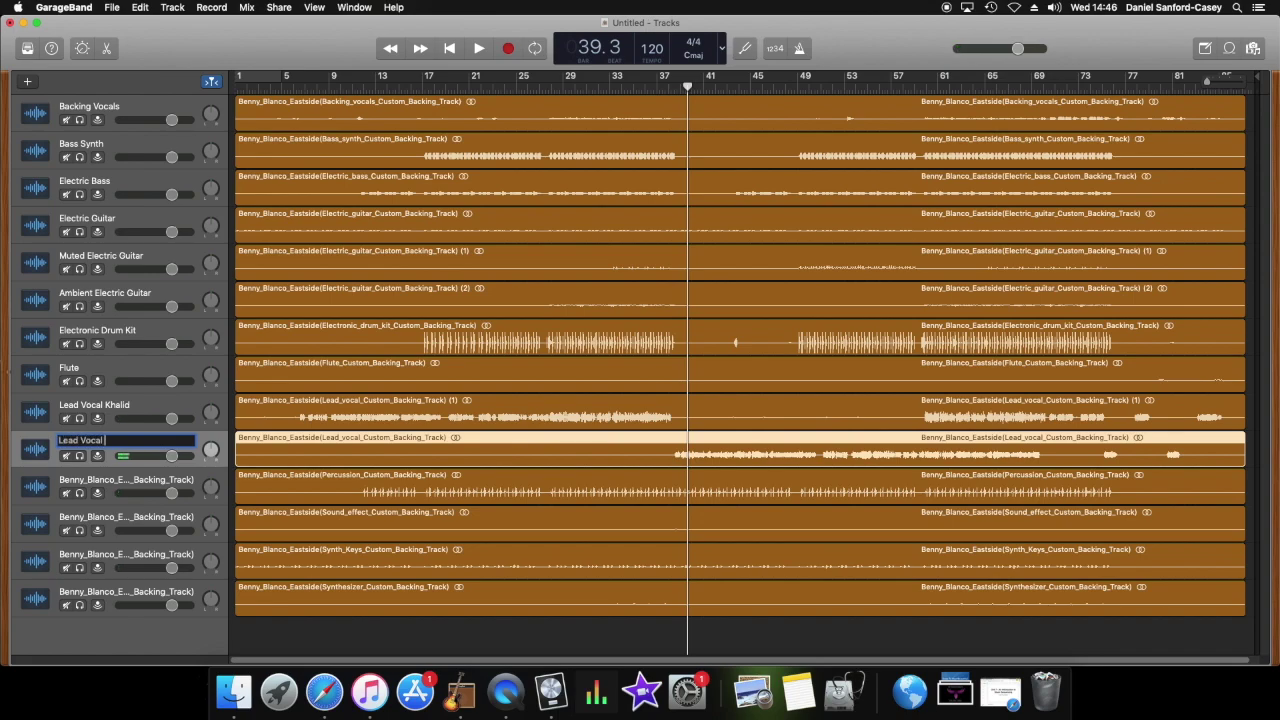
key(Return)
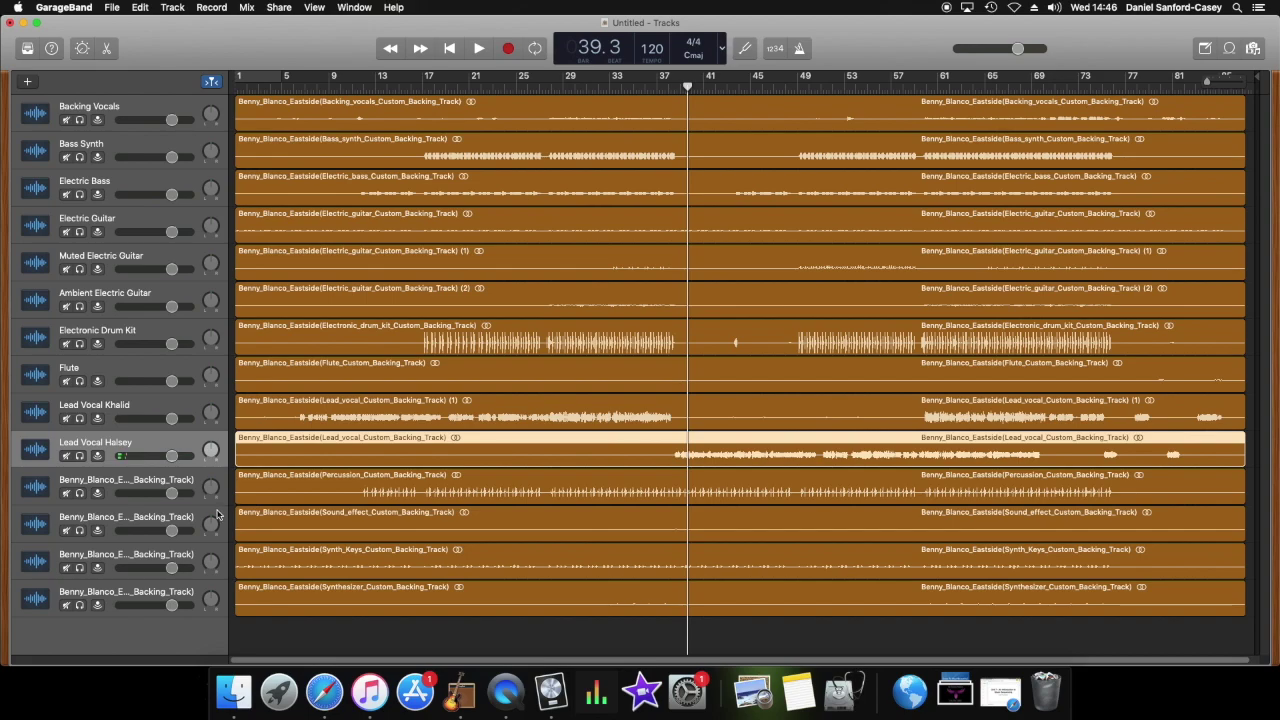
double_click(135, 480)
text(Percussion)
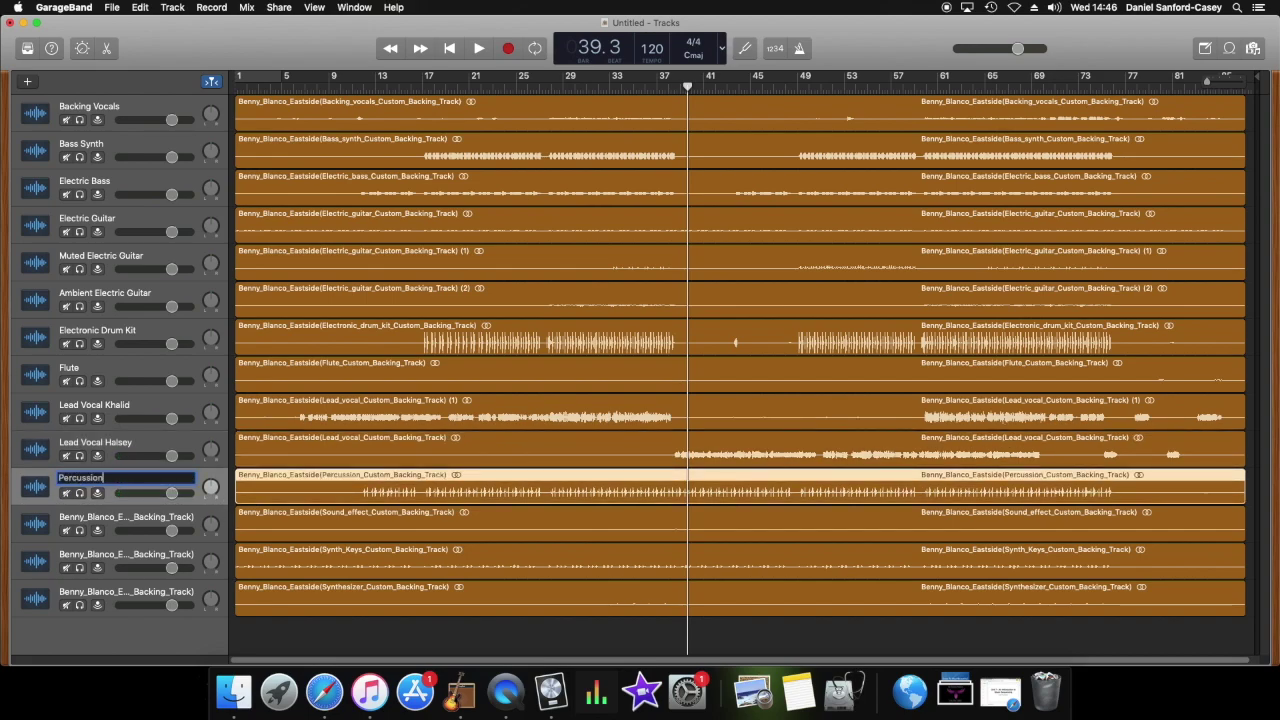
key(Return)
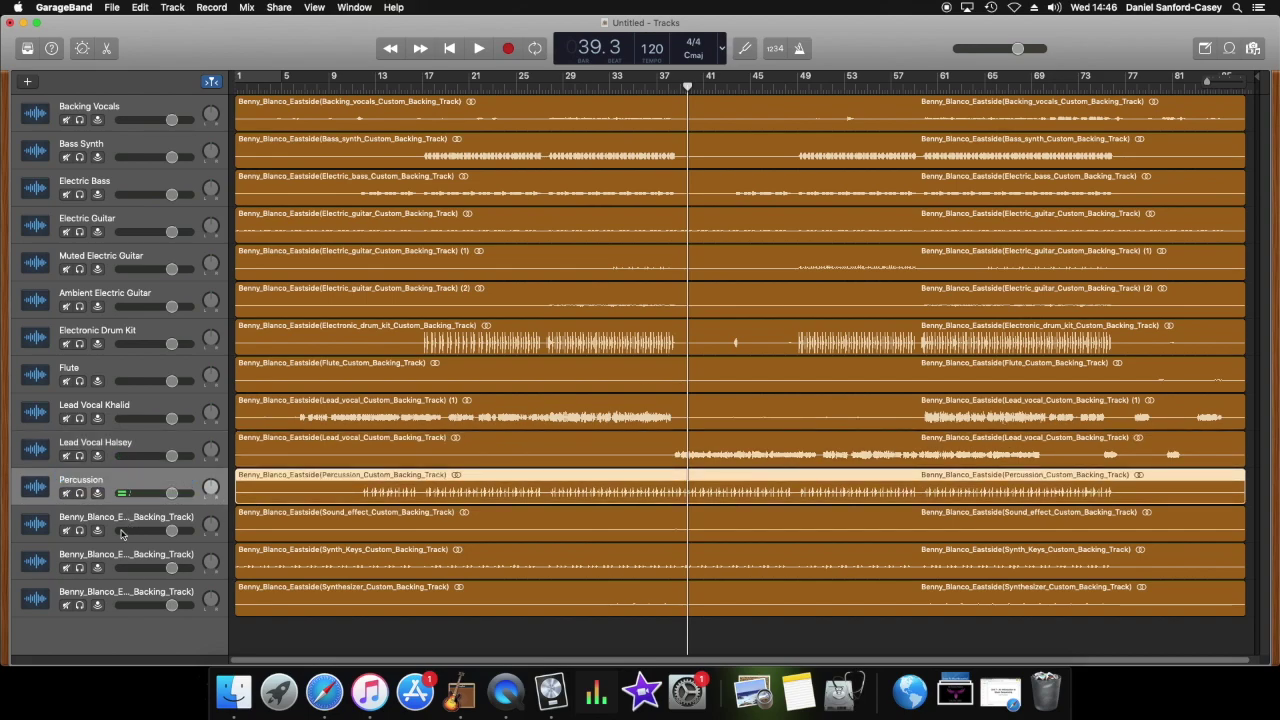
Rename the last three tracks Sound Effect, Synth Keys and Synthesizer.
double_click(122, 517)
text(Sound Effect)
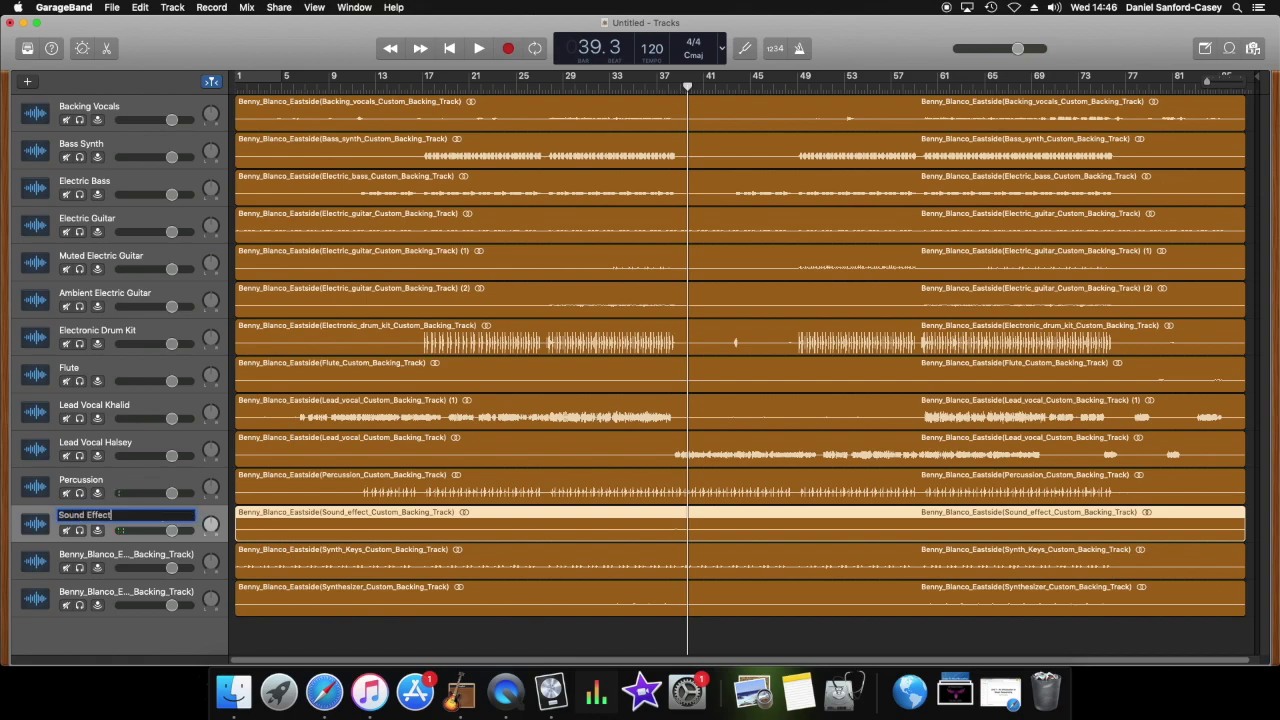
key(Return)
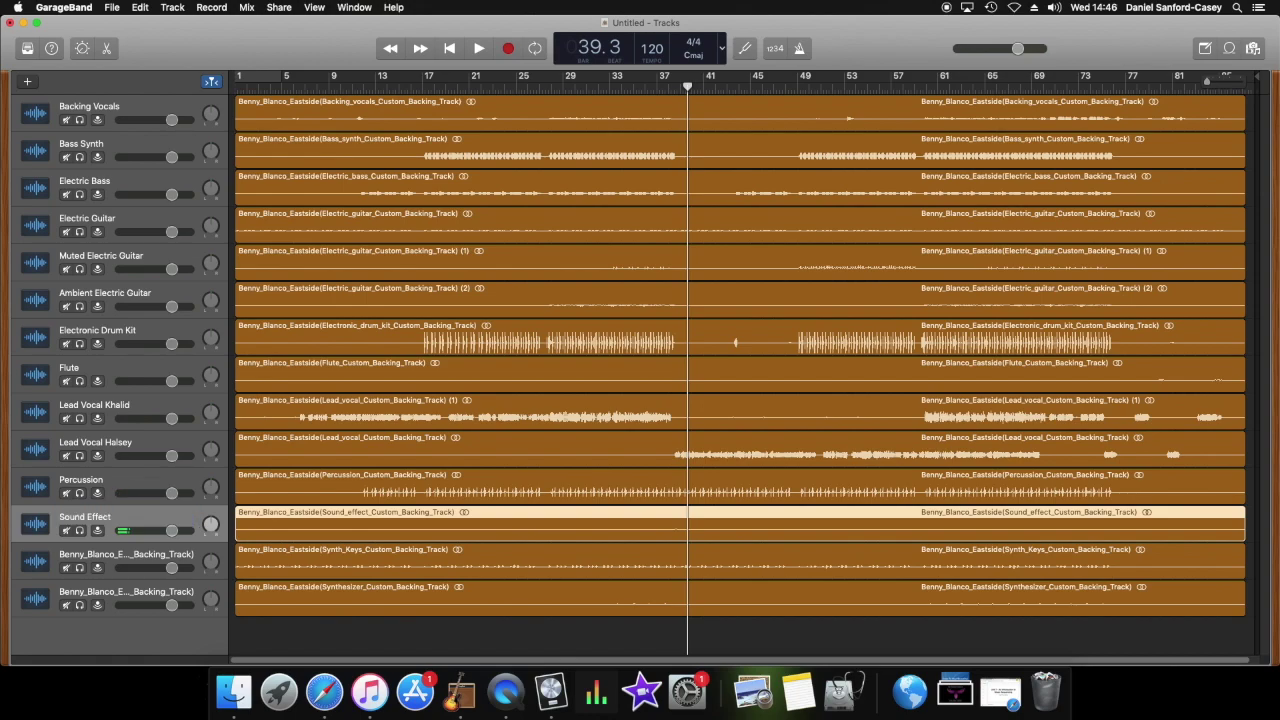
double_click(126, 554)
text(Synth Keys)
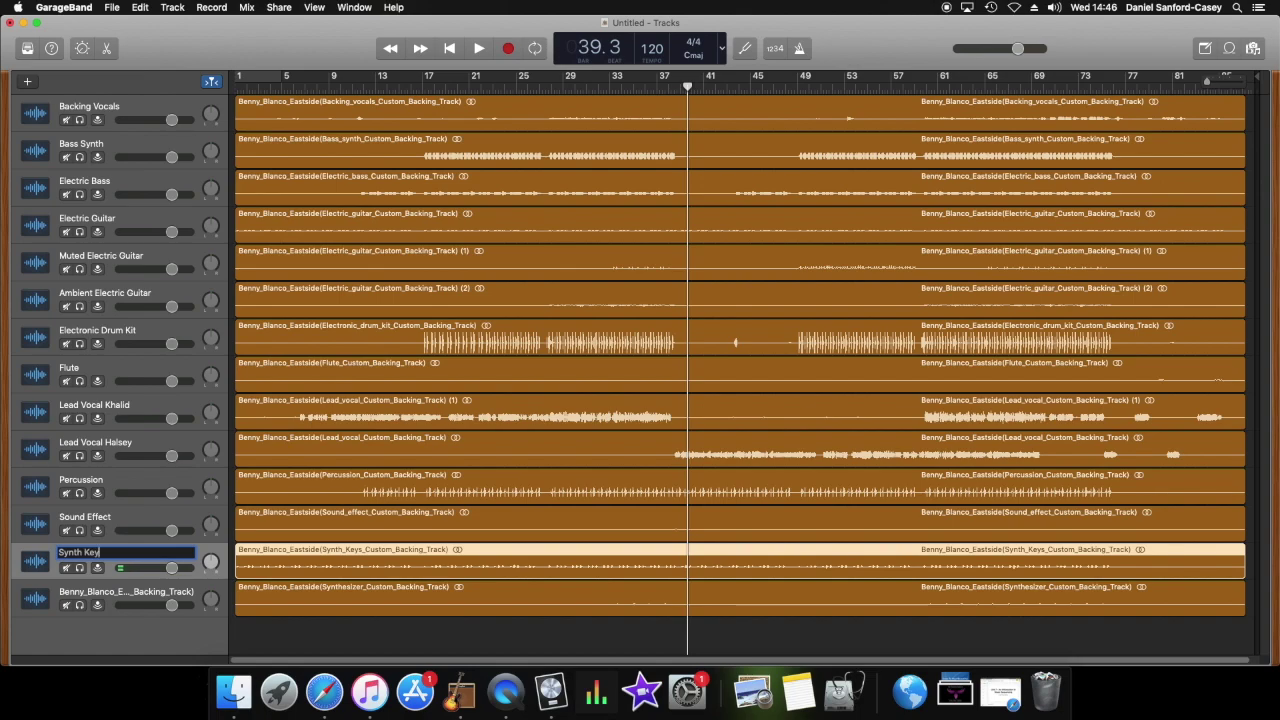
key(Return)
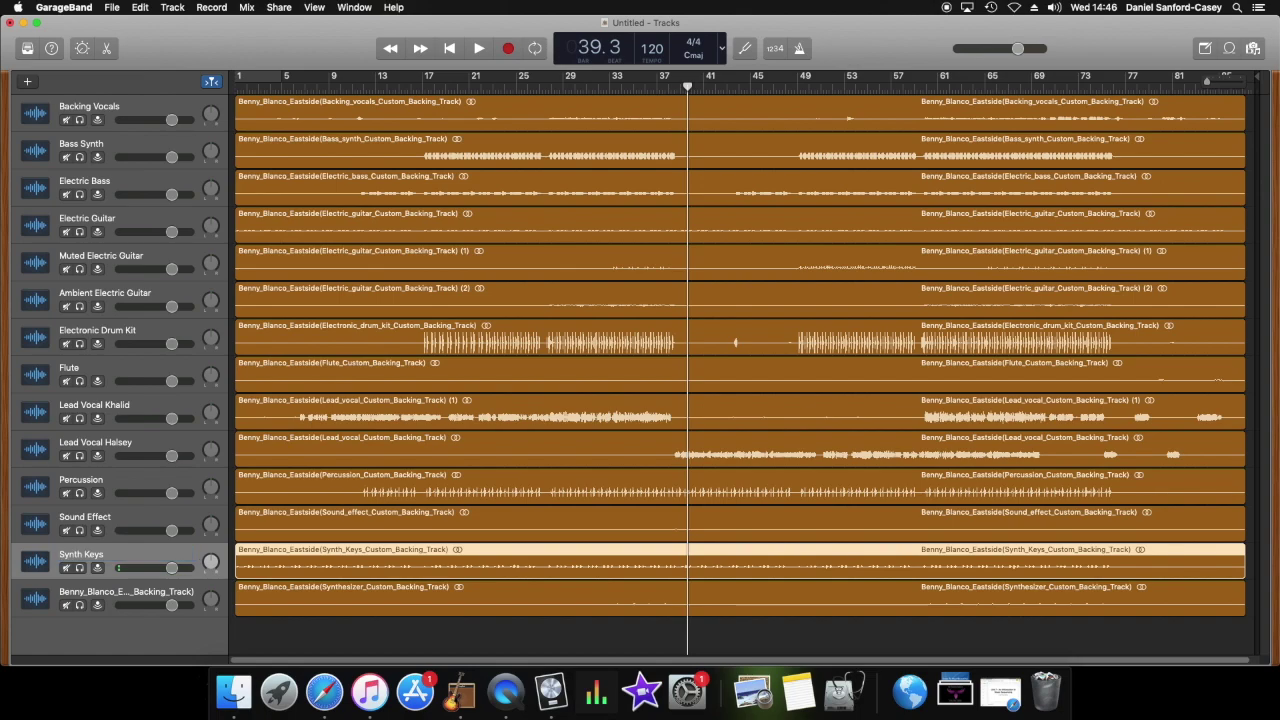
double_click(93, 592)
text(Sytnhesizer)
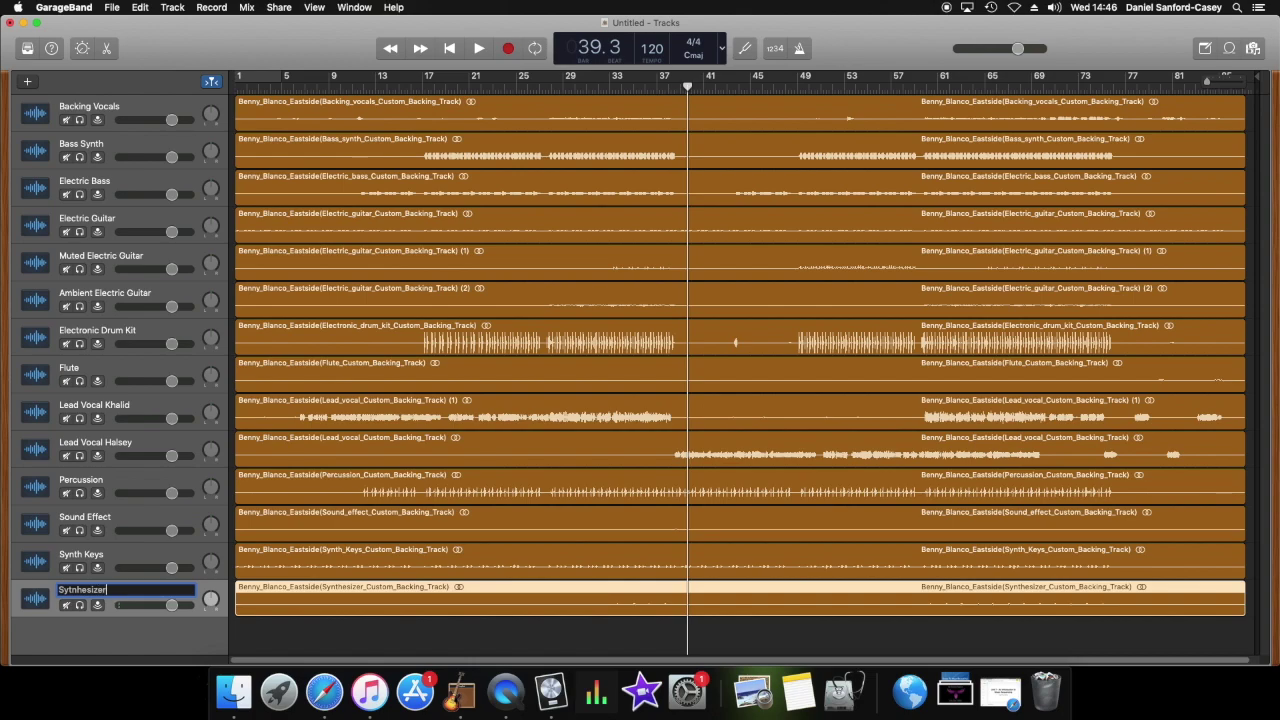
key(Return)
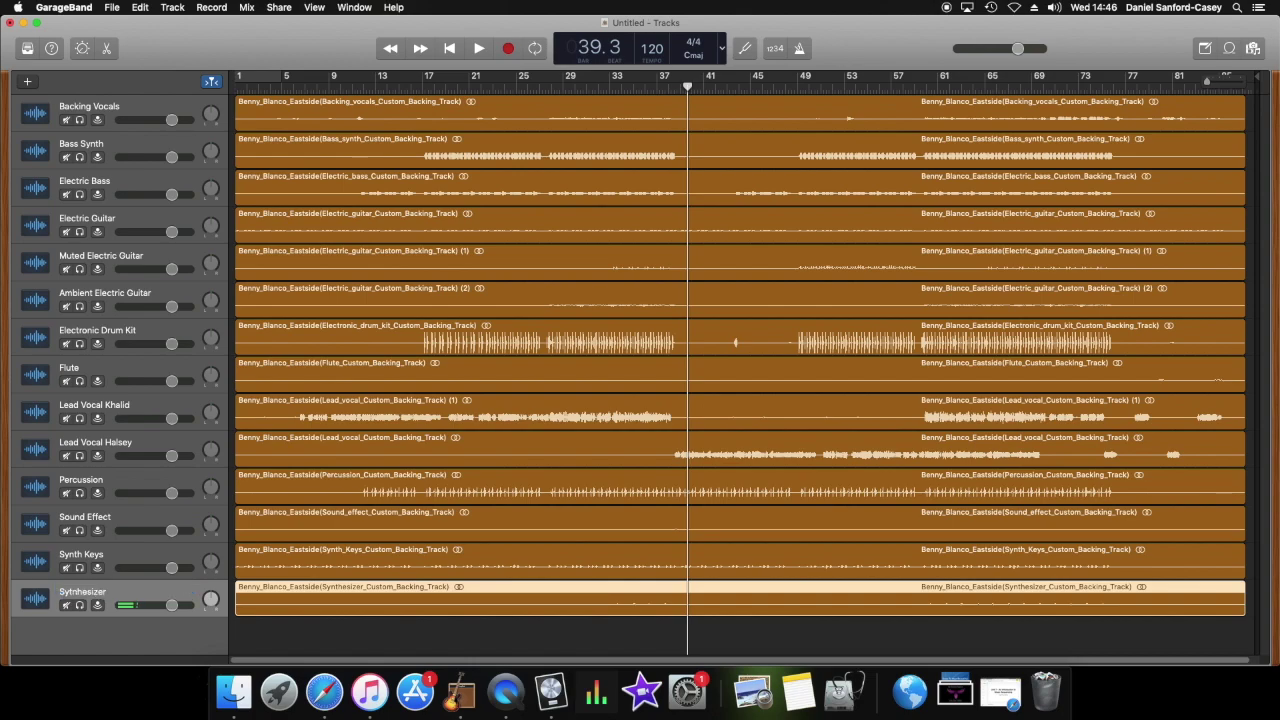
ctrl+click(38, 115)
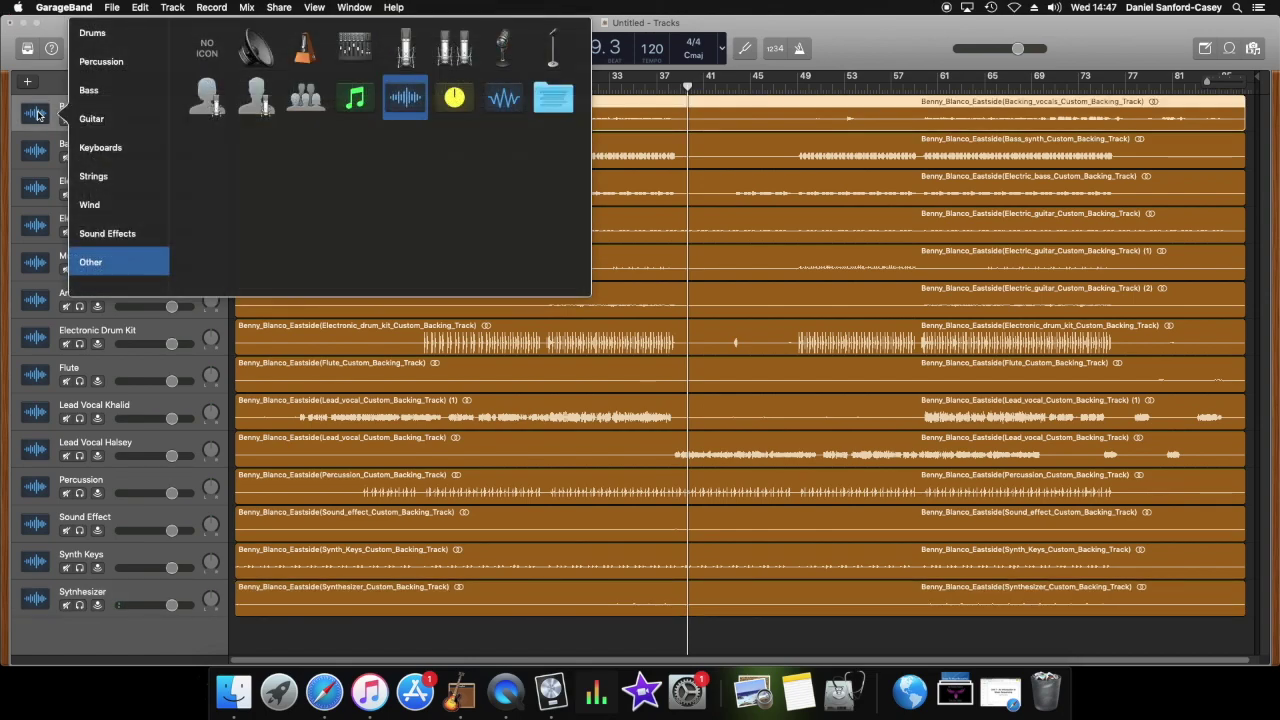
Give Backing Vocals a singers icon, Bass Synth a red synth keyboard, Electric Bass a bass guitar.
click(38, 115)
ctrl+click(38, 115)
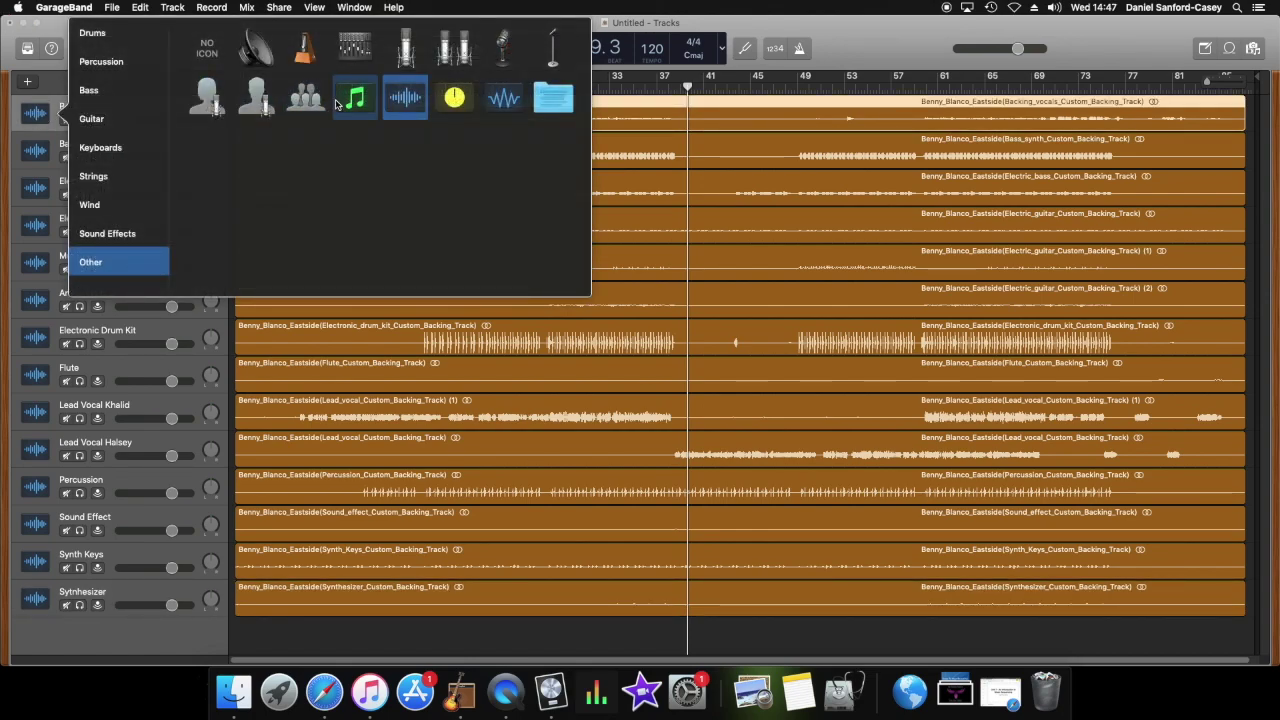
click(305, 97)
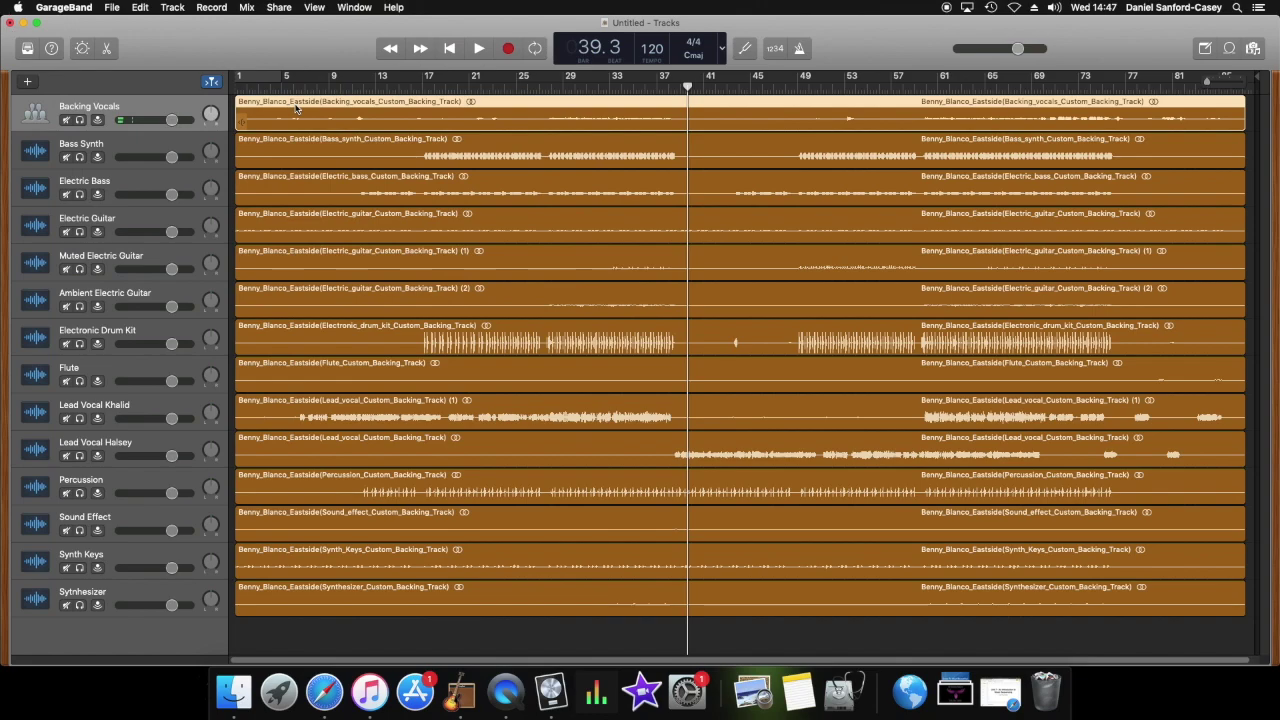
ctrl+click(35, 152)
click(102, 150)
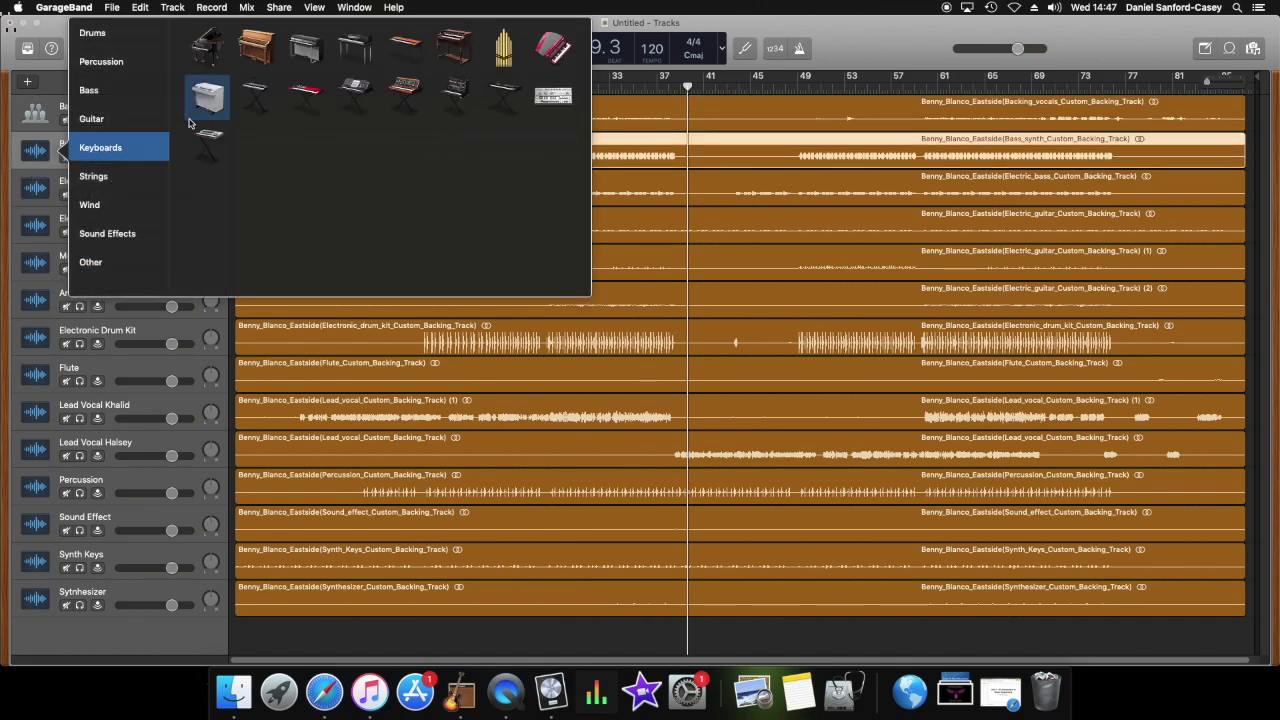
click(305, 95)
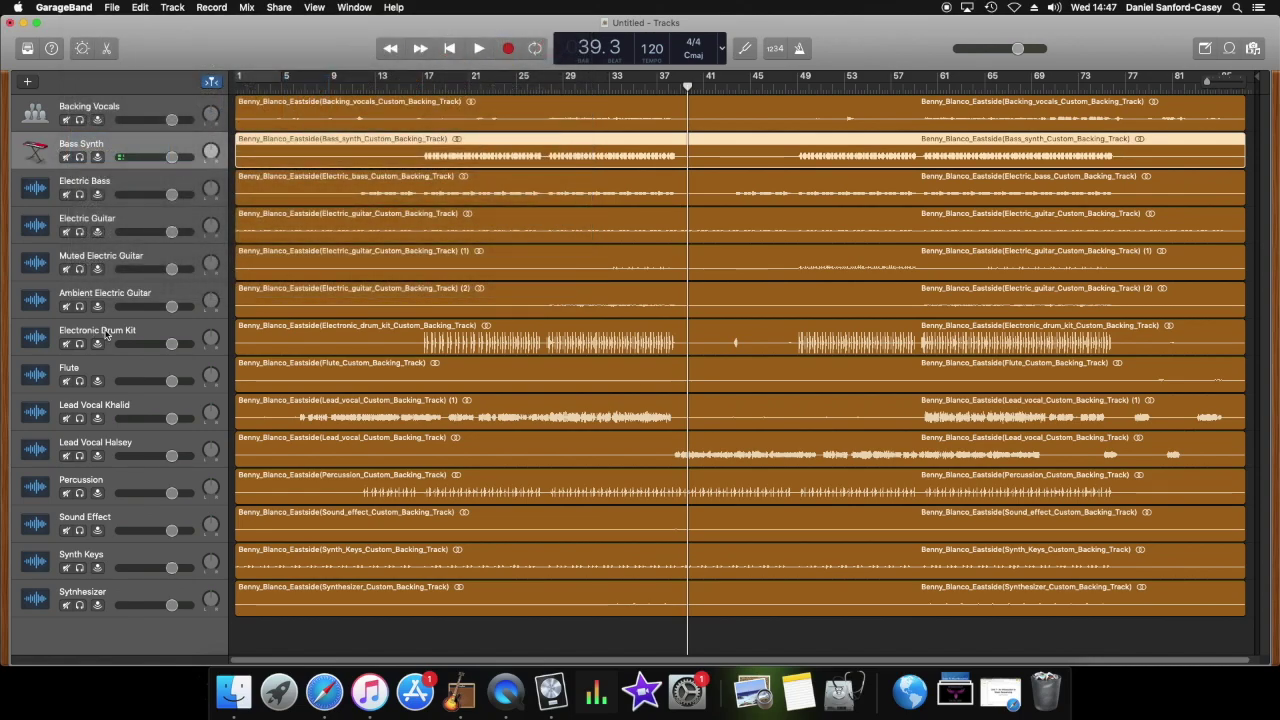
ctrl+click(35, 190)
click(86, 122)
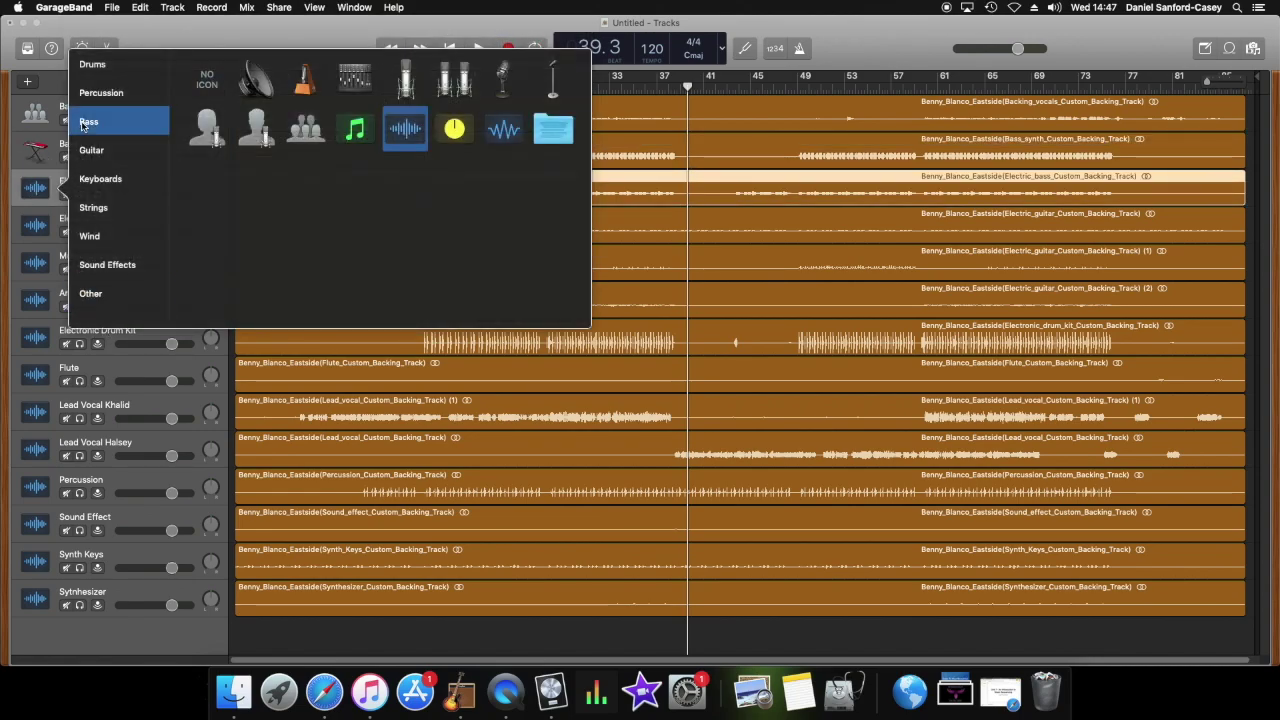
click(307, 79)
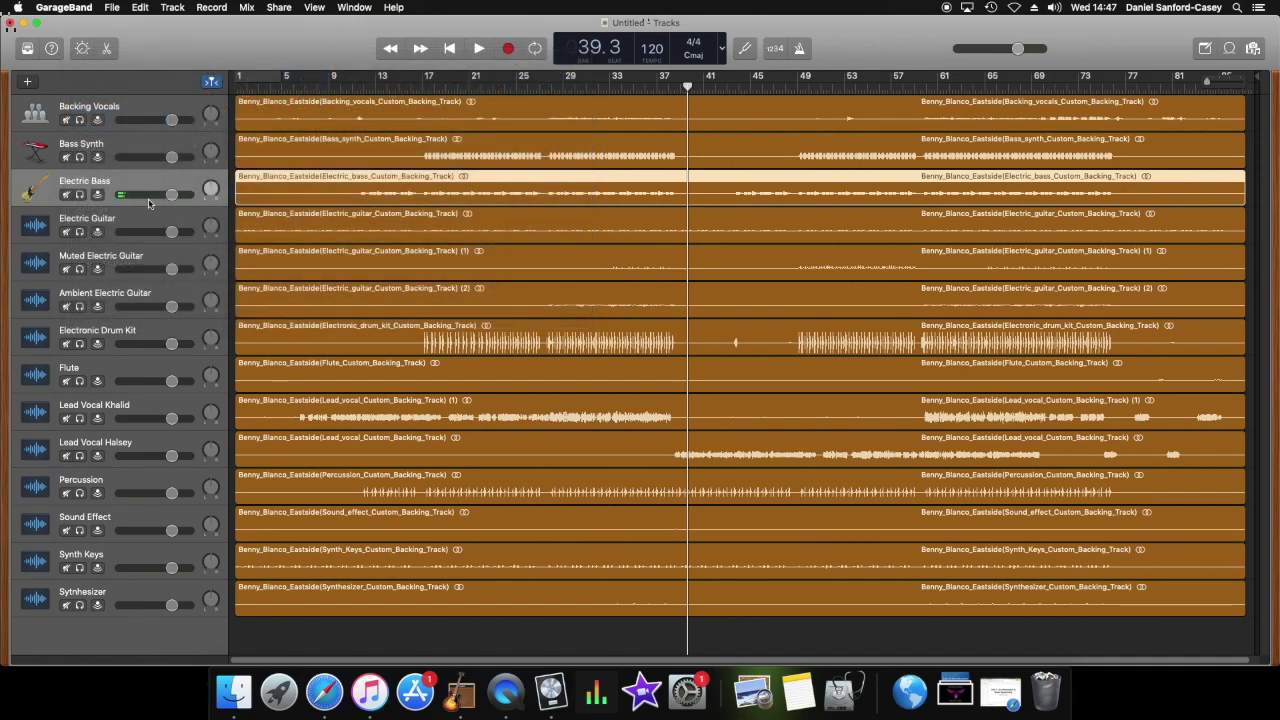
Give Electric, Muted and Ambient Electric Guitar tracks guitar icons, Ambient's red.
ctrl+click(34, 227)
click(92, 186)
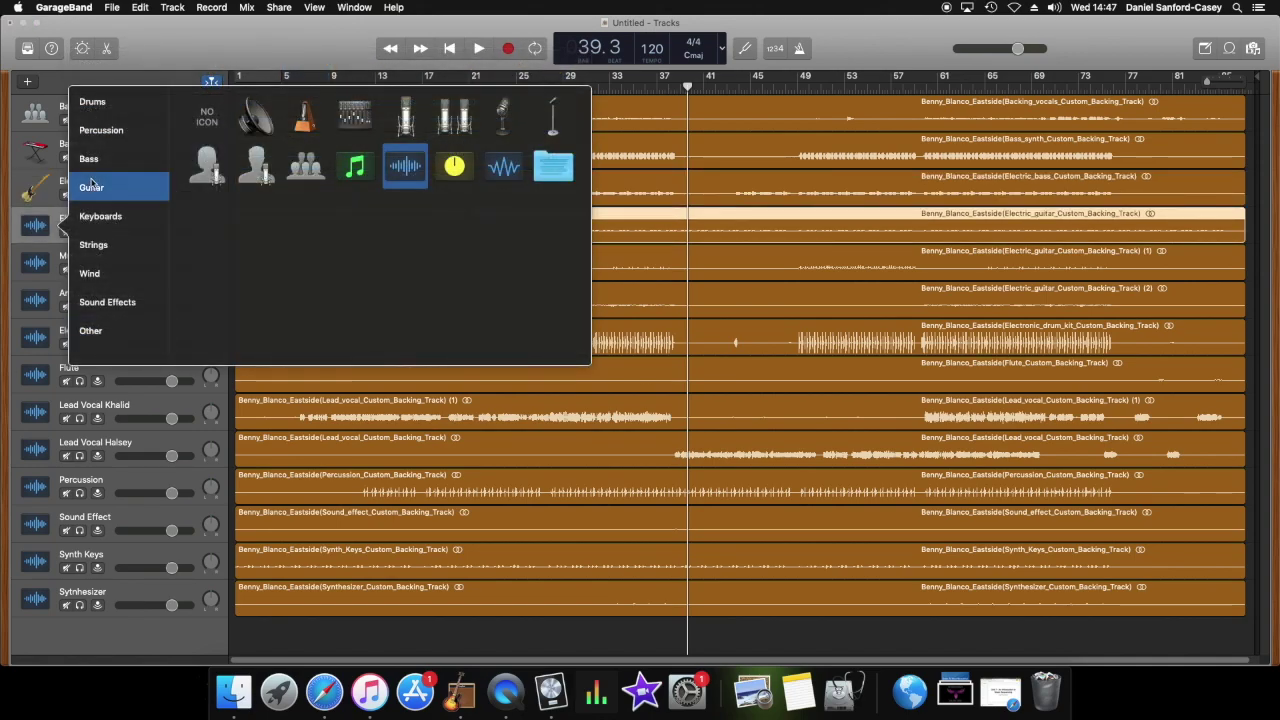
click(217, 194)
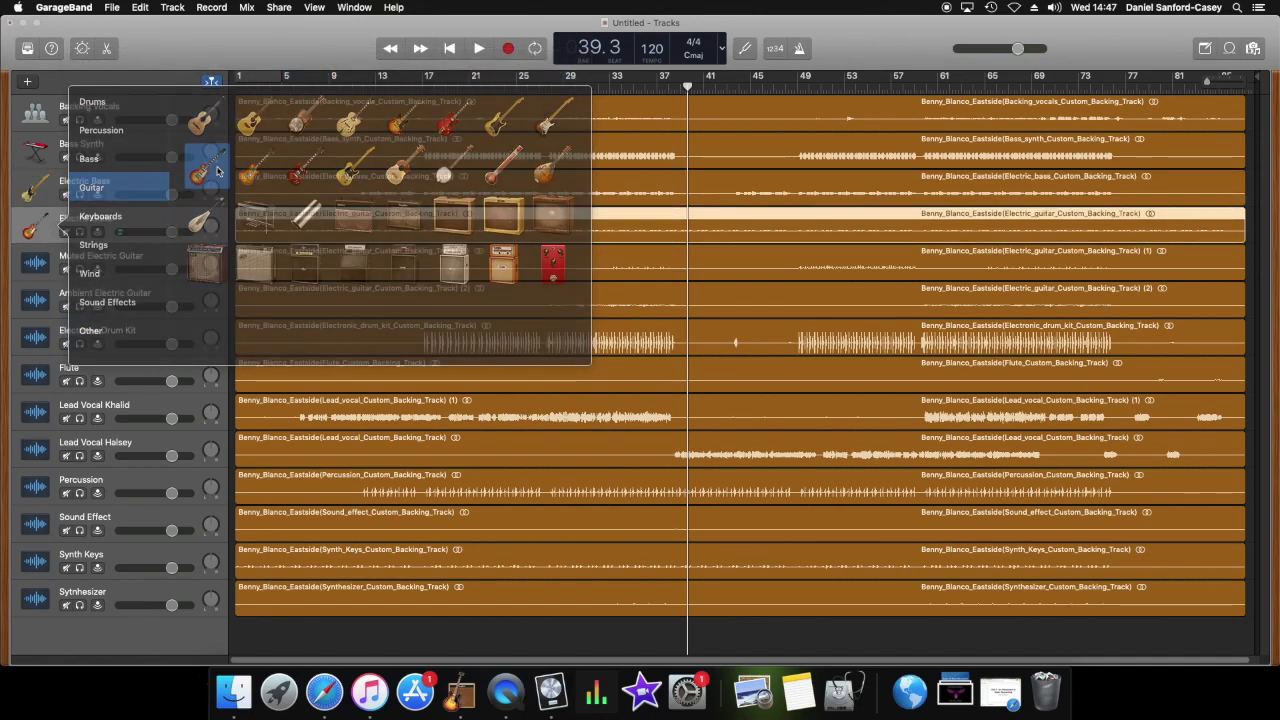
ctrl+click(34, 262)
click(91, 224)
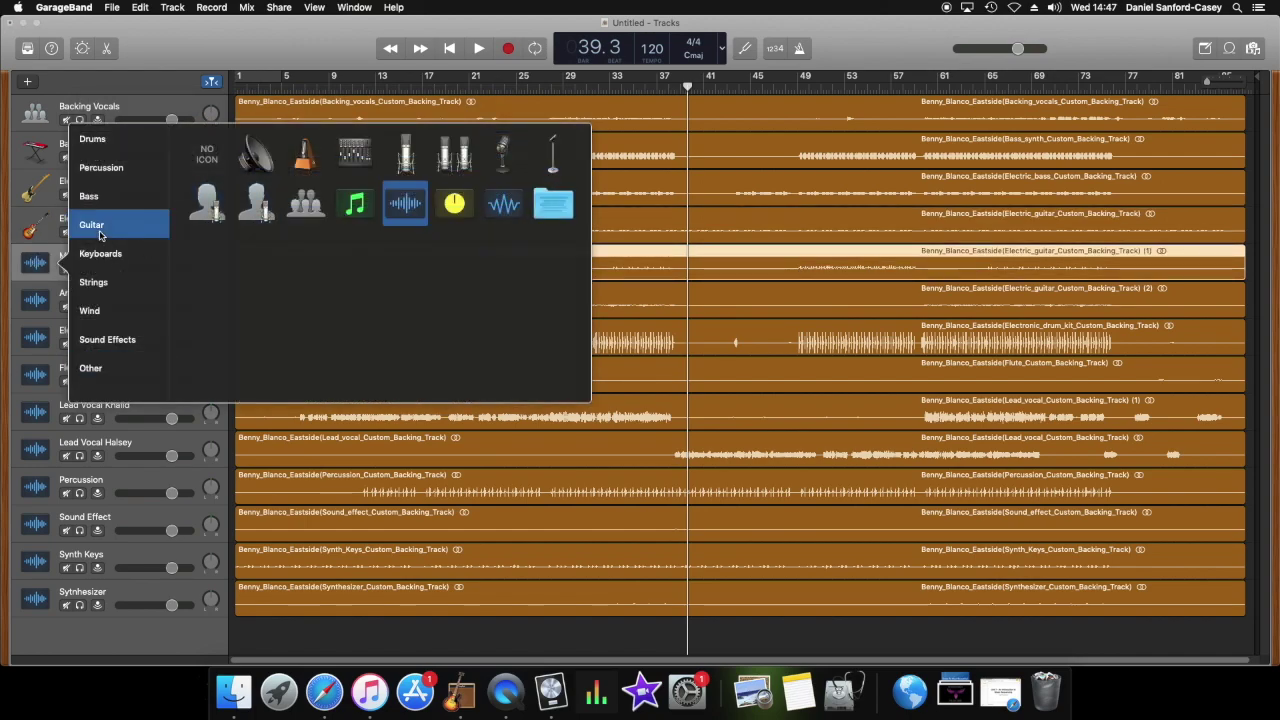
click(257, 203)
ctrl+click(36, 300)
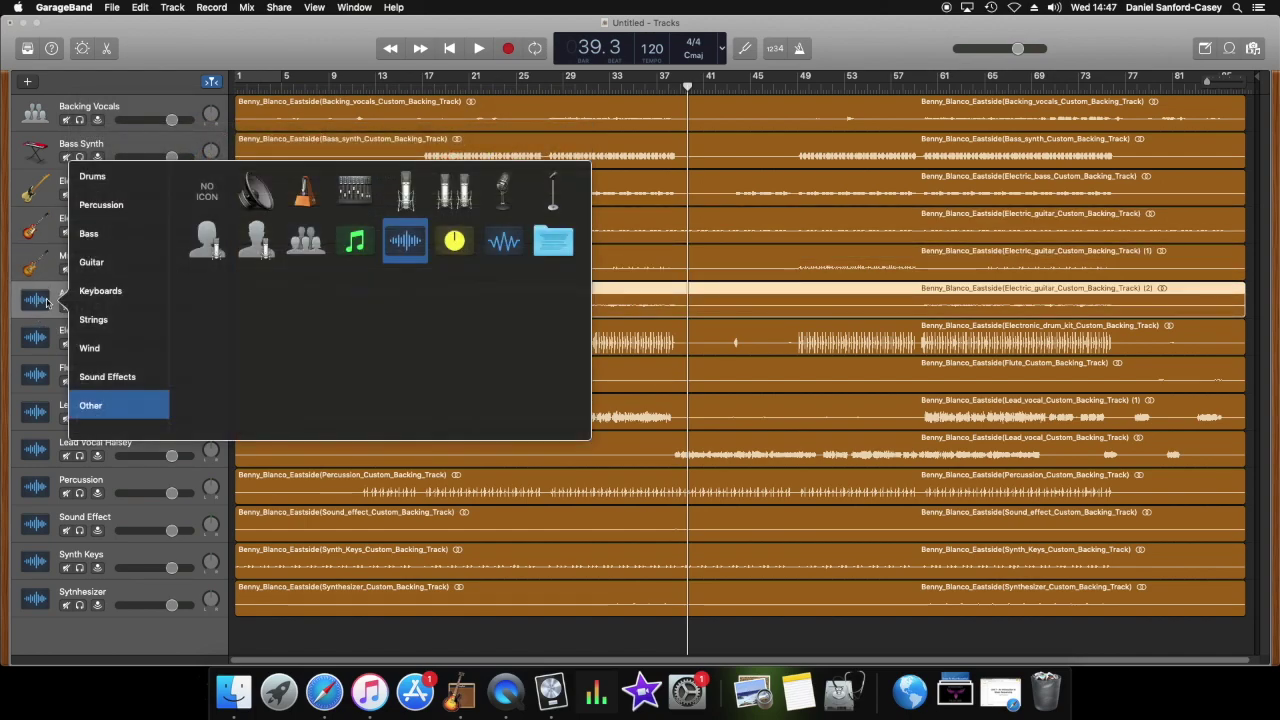
click(91, 262)
click(300, 250)
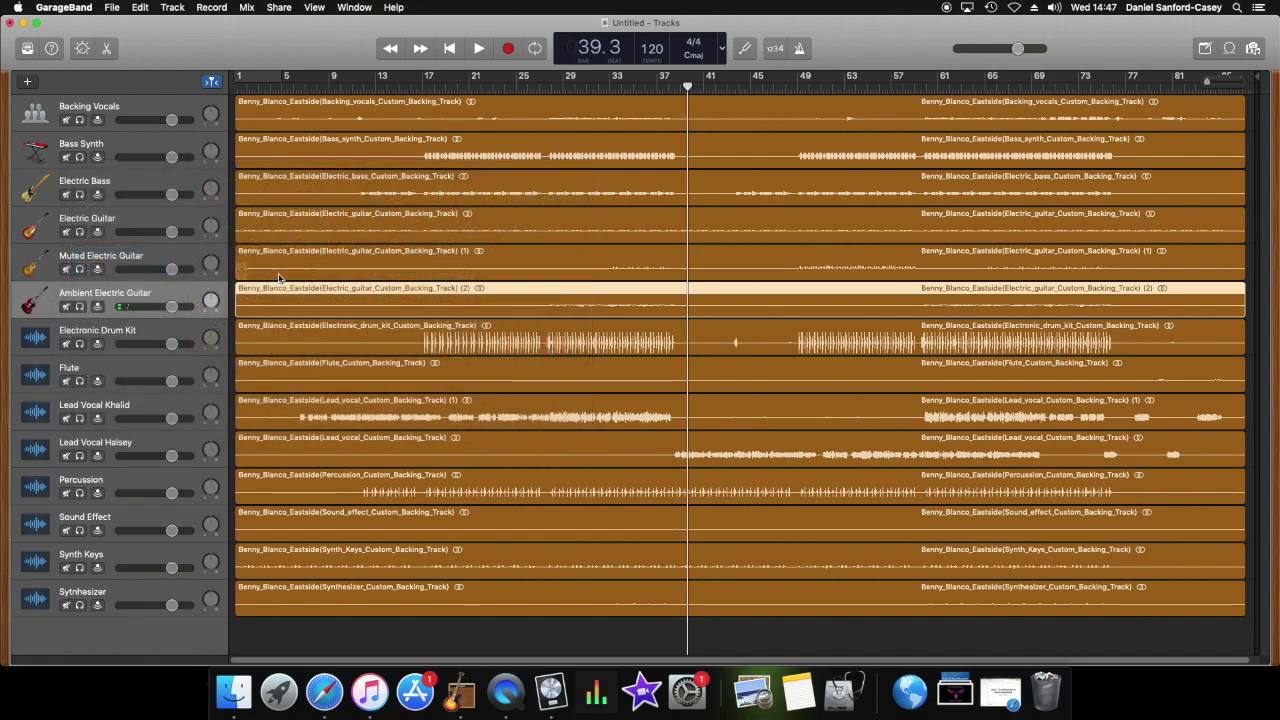
ctrl+click(35, 337)
click(108, 216)
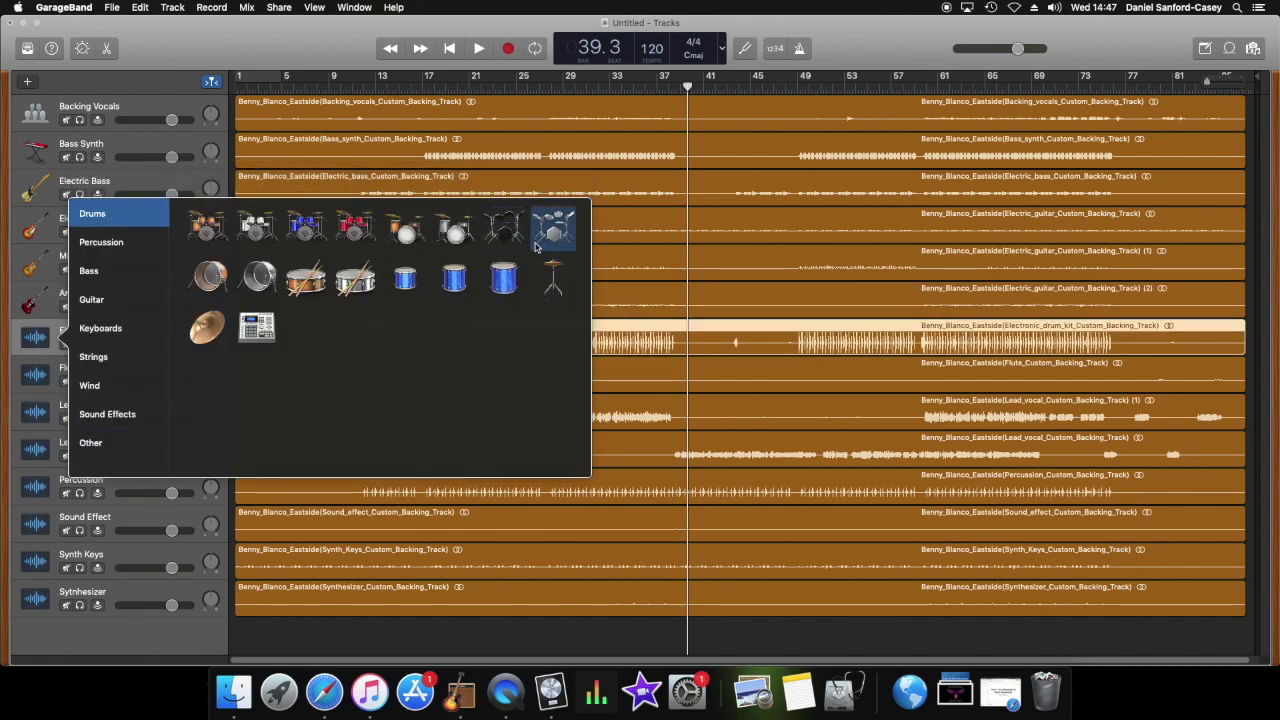
Give Electronic Drum Kit a drum kit icon, Flute a flute, both lead vocals singer icons.
click(505, 228)
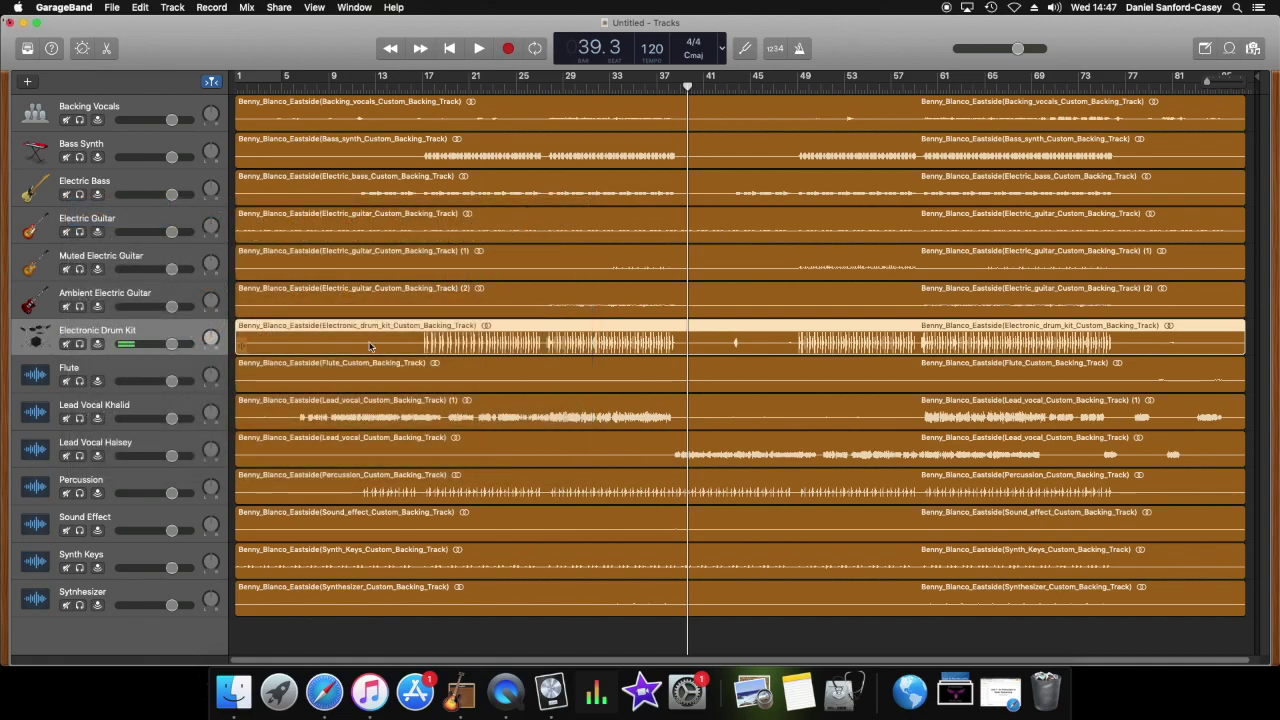
ctrl+click(38, 381)
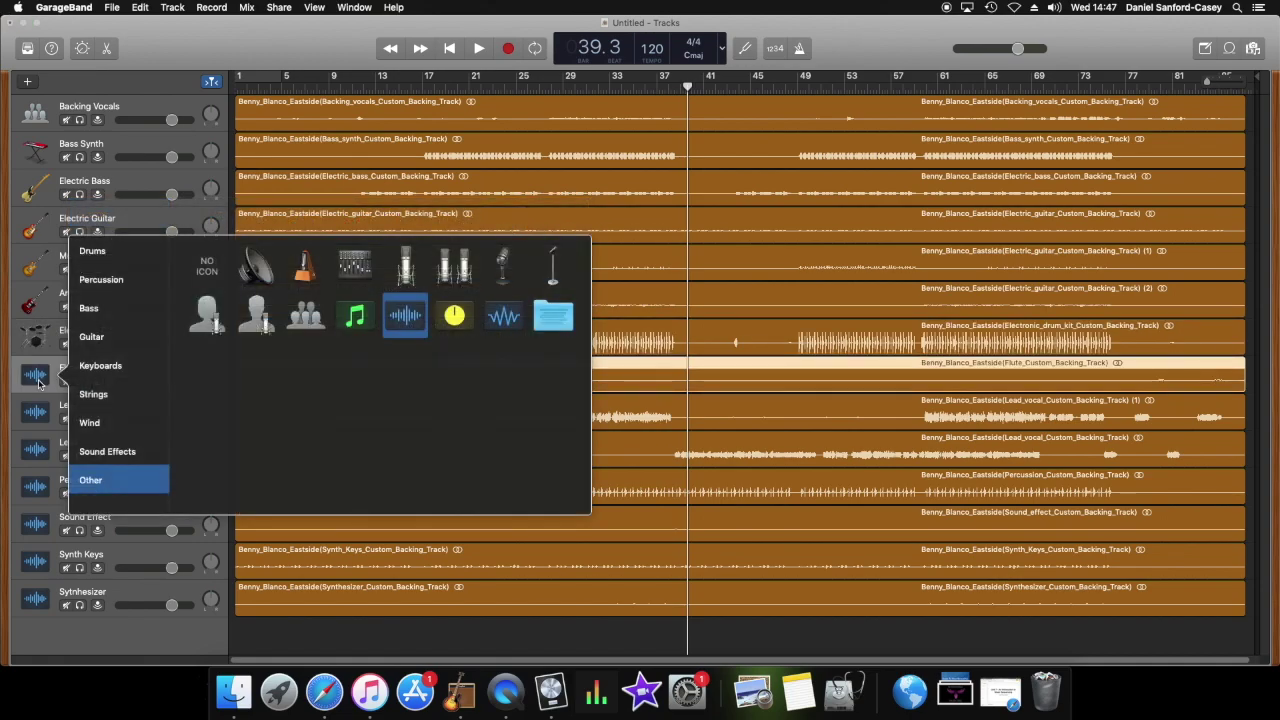
click(95, 422)
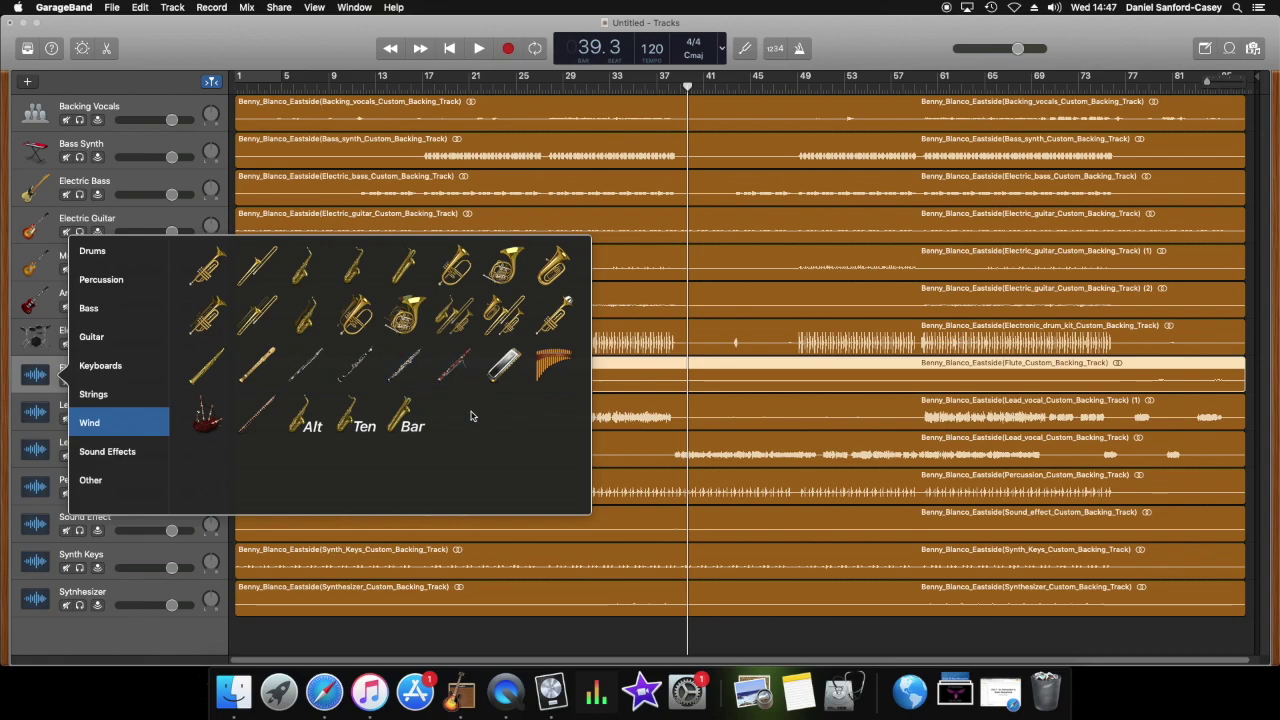
click(303, 368)
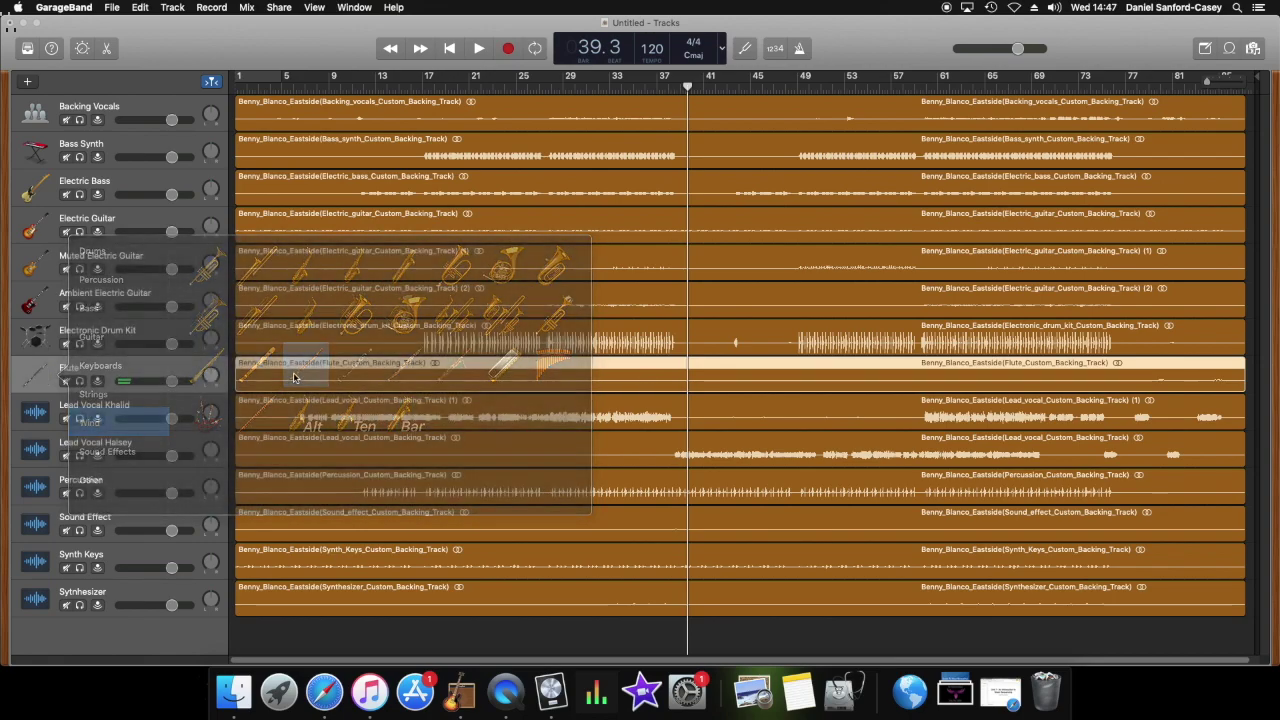
ctrl+click(35, 412)
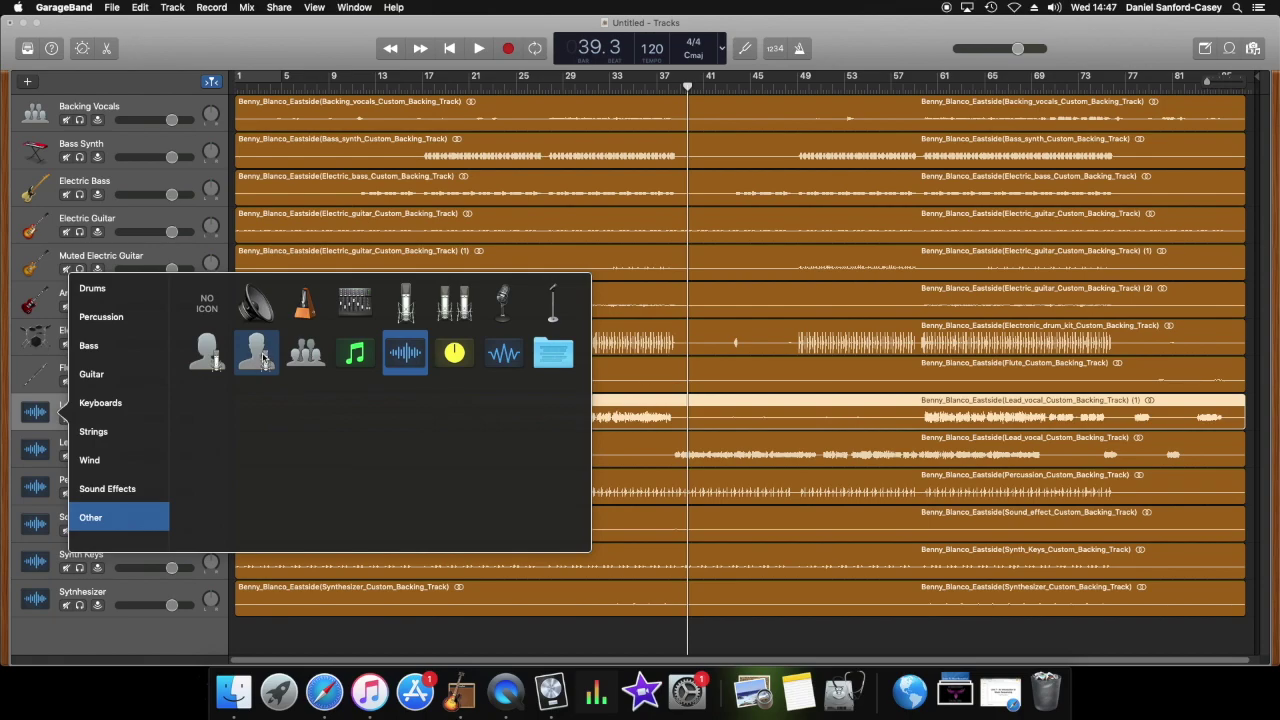
click(263, 358)
ctrl+click(38, 450)
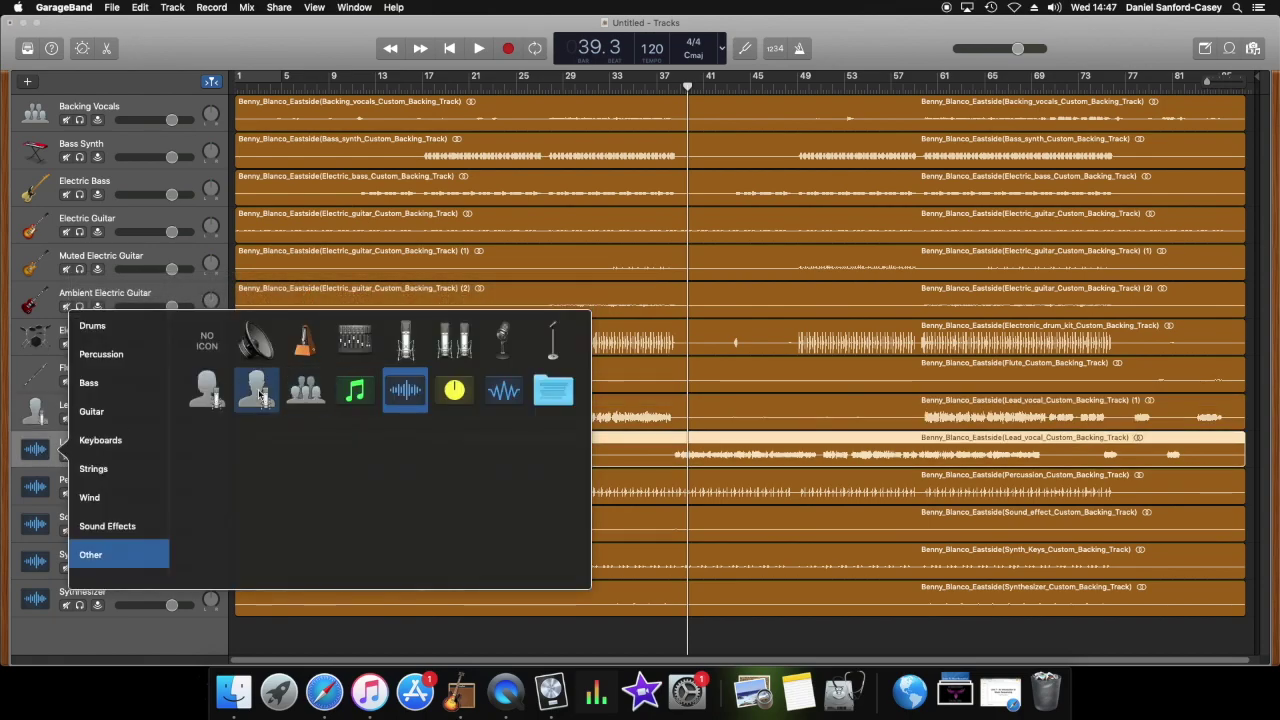
click(260, 395)
Give Percussion a shaker icon, Sound Effect a sparkle, and Synth Keys a keyboard.
ctrl+click(38, 487)
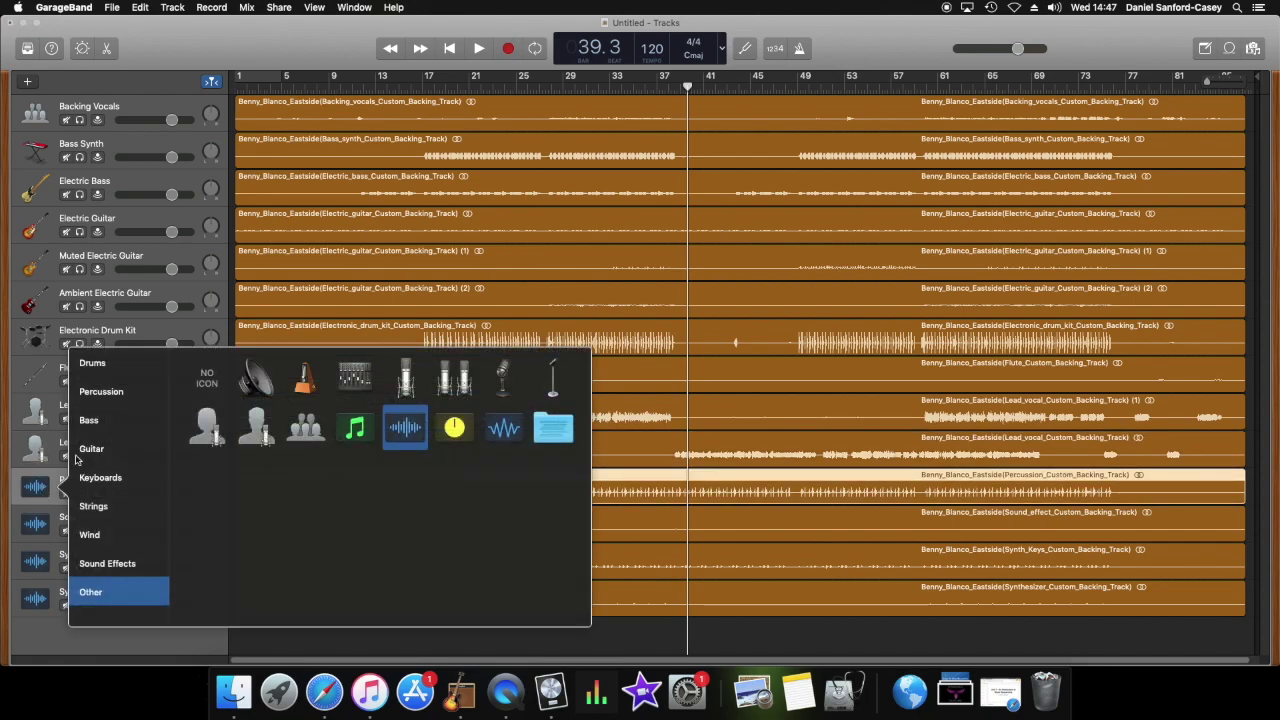
click(101, 391)
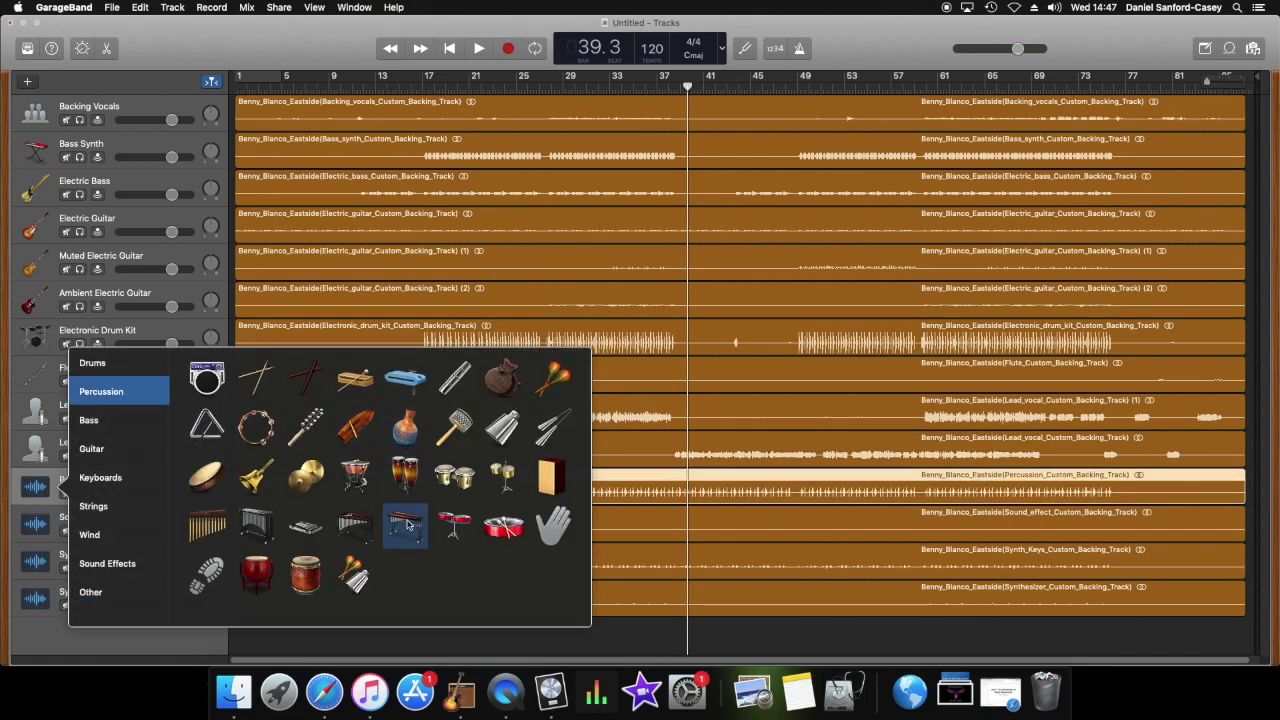
click(355, 575)
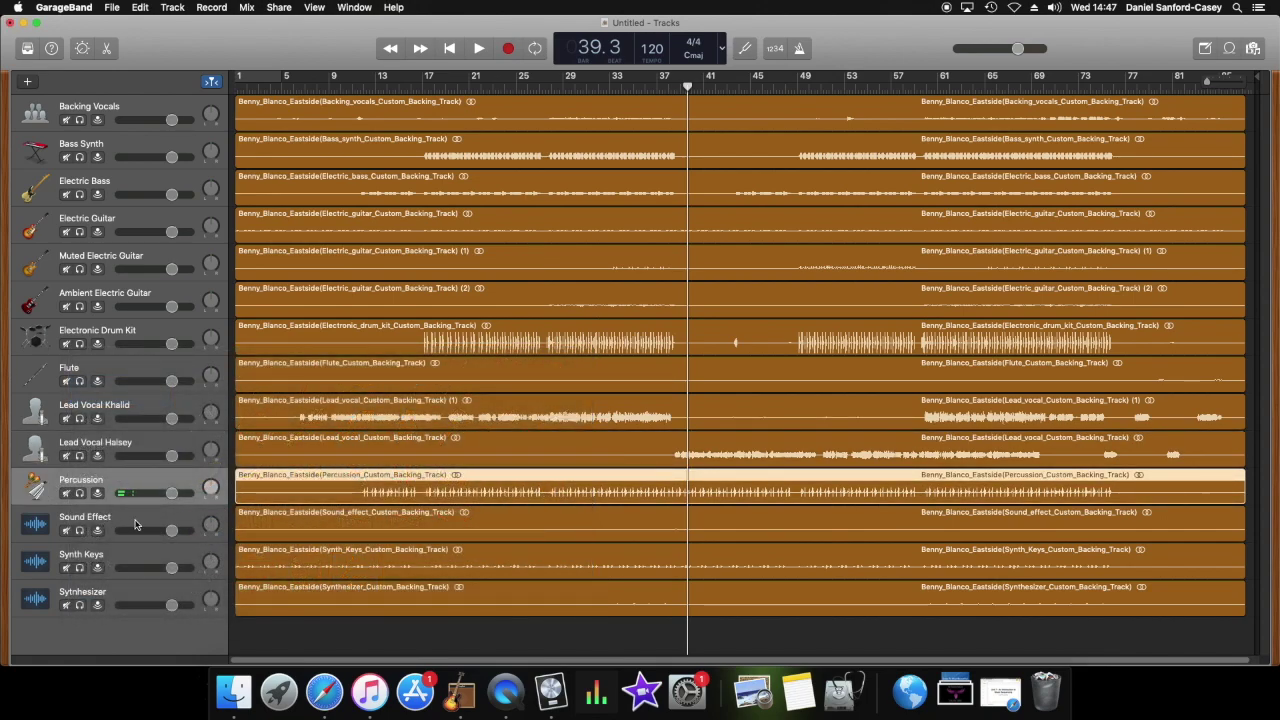
ctrl+click(40, 528)
click(105, 600)
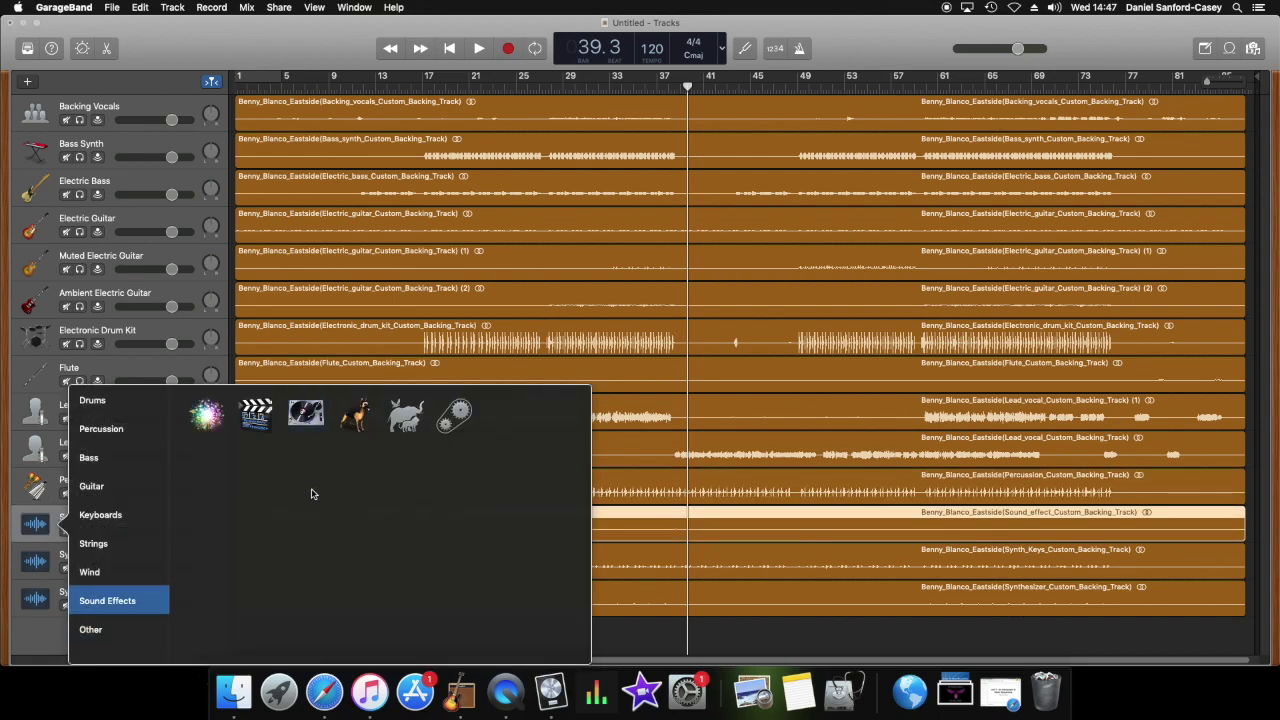
click(210, 418)
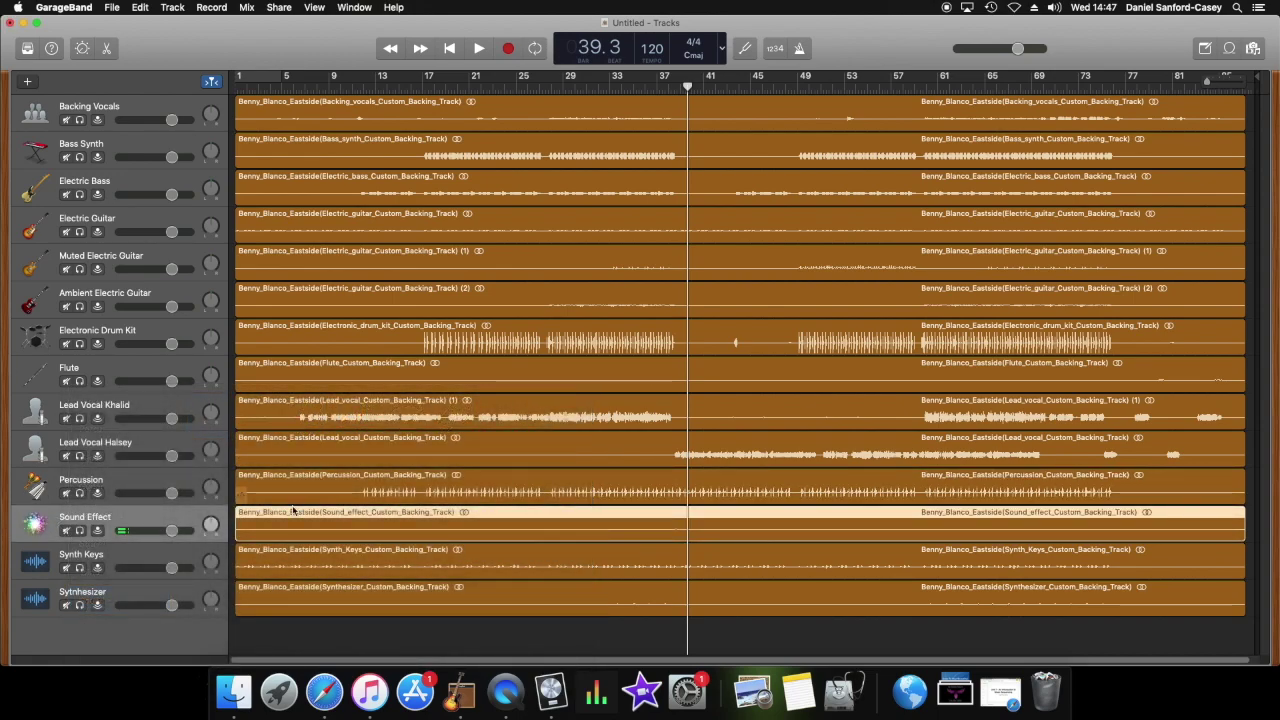
ctrl+click(35, 562)
click(114, 518)
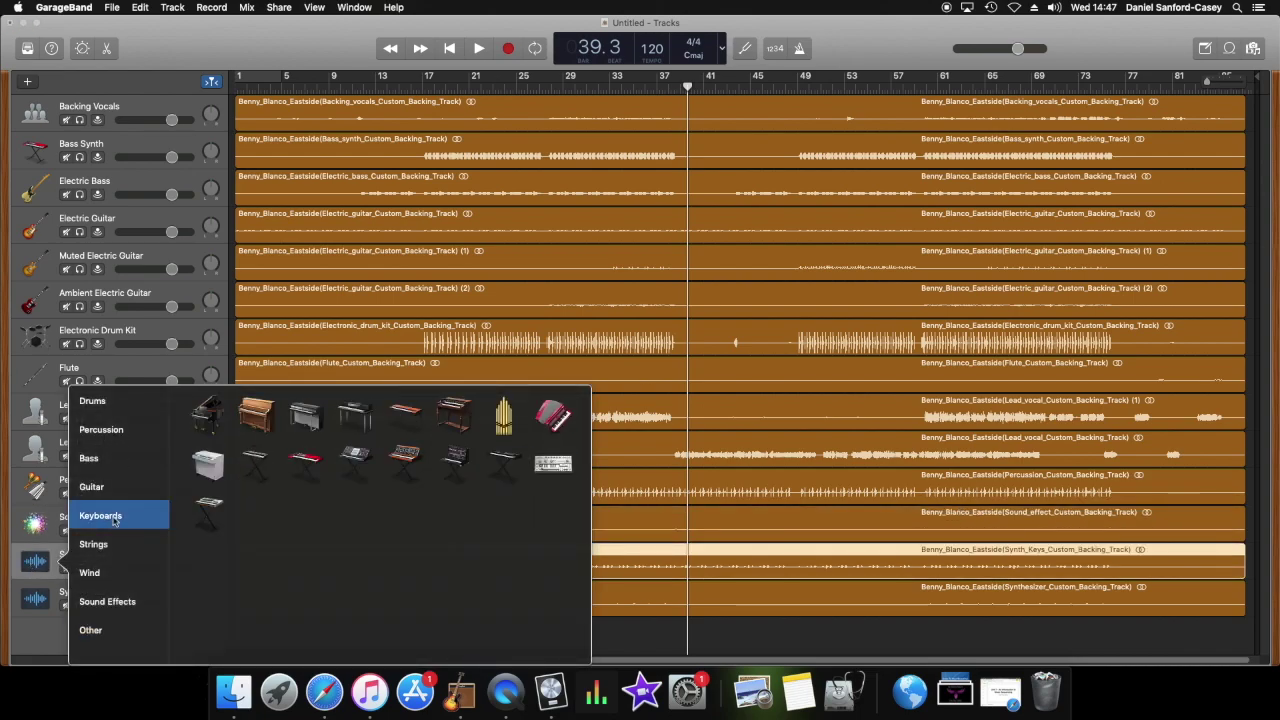
click(355, 460)
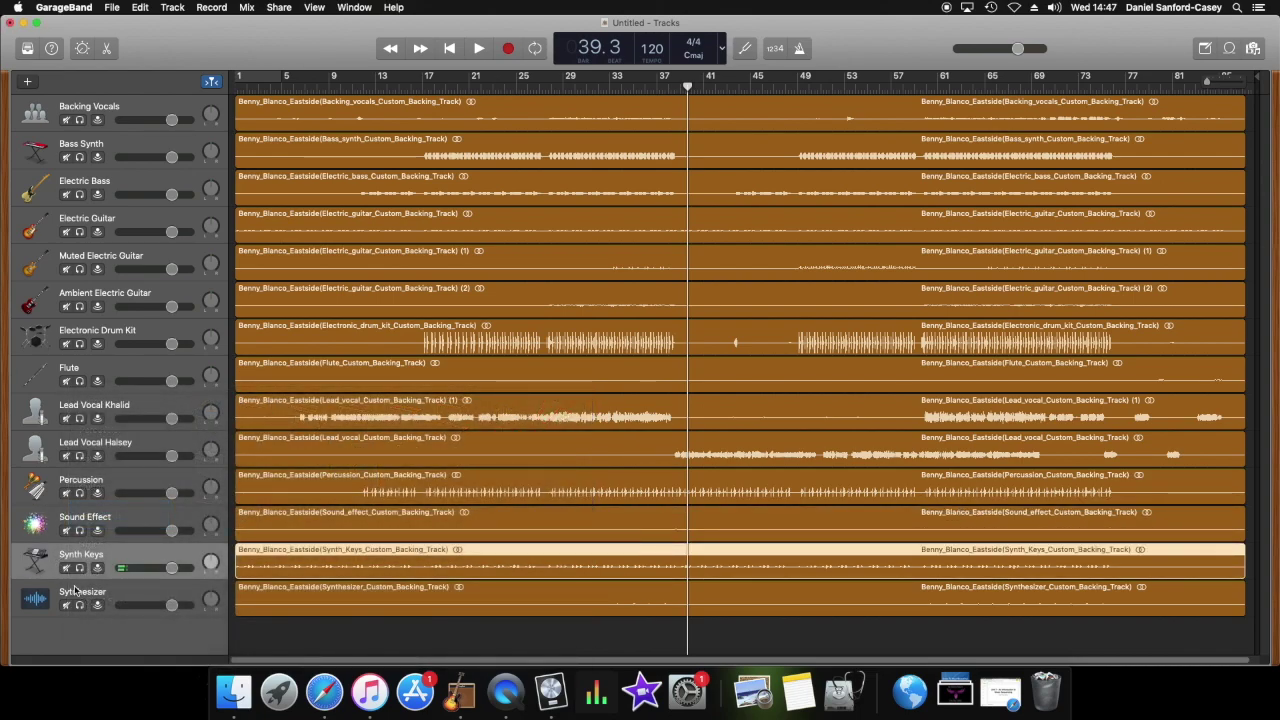
Correct the Synthesizer track's spelling and give it a keyboard icon.
double_click(78, 591)
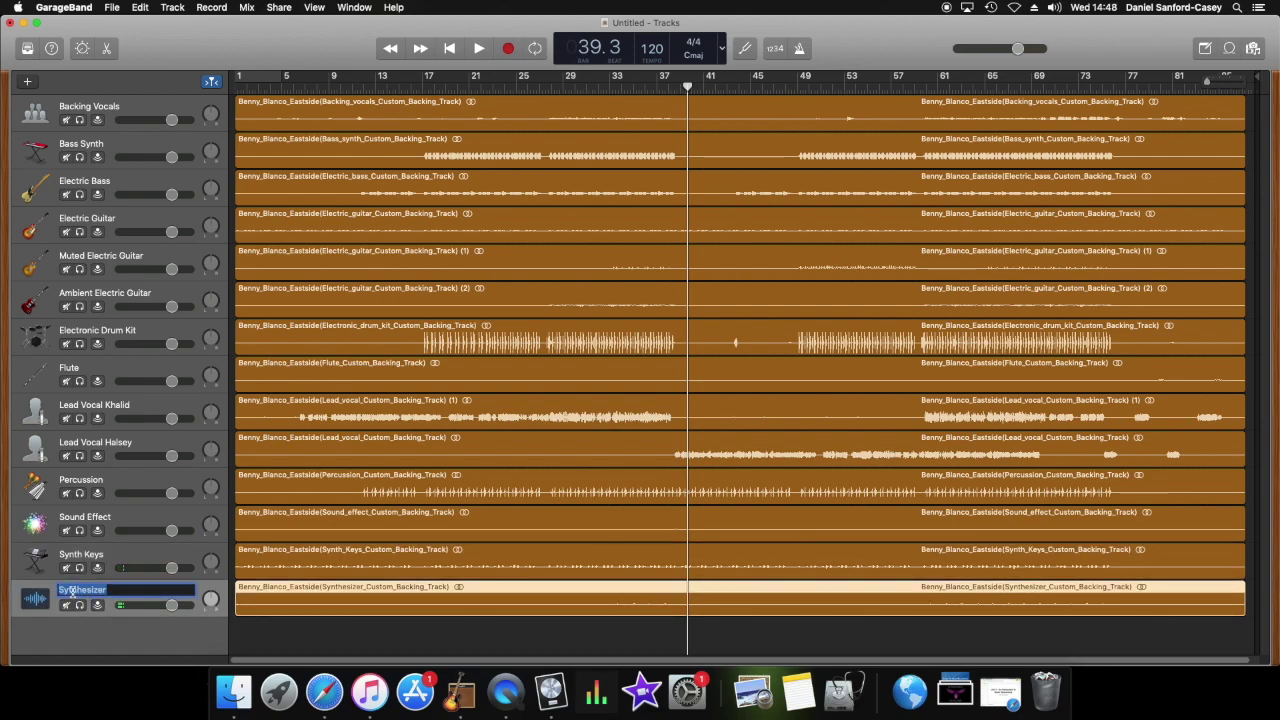
key(BackSpace)
key(BackSpace)
text(nt)
key(Return)
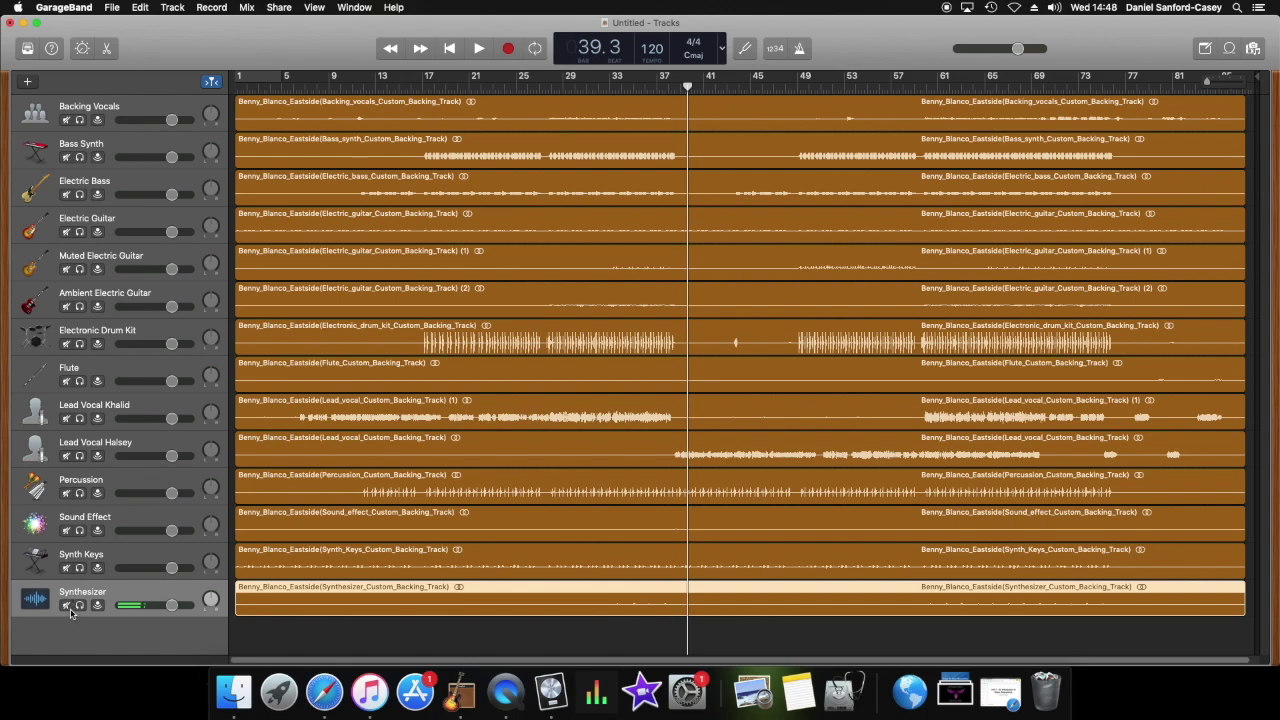
click(33, 600)
click(100, 515)
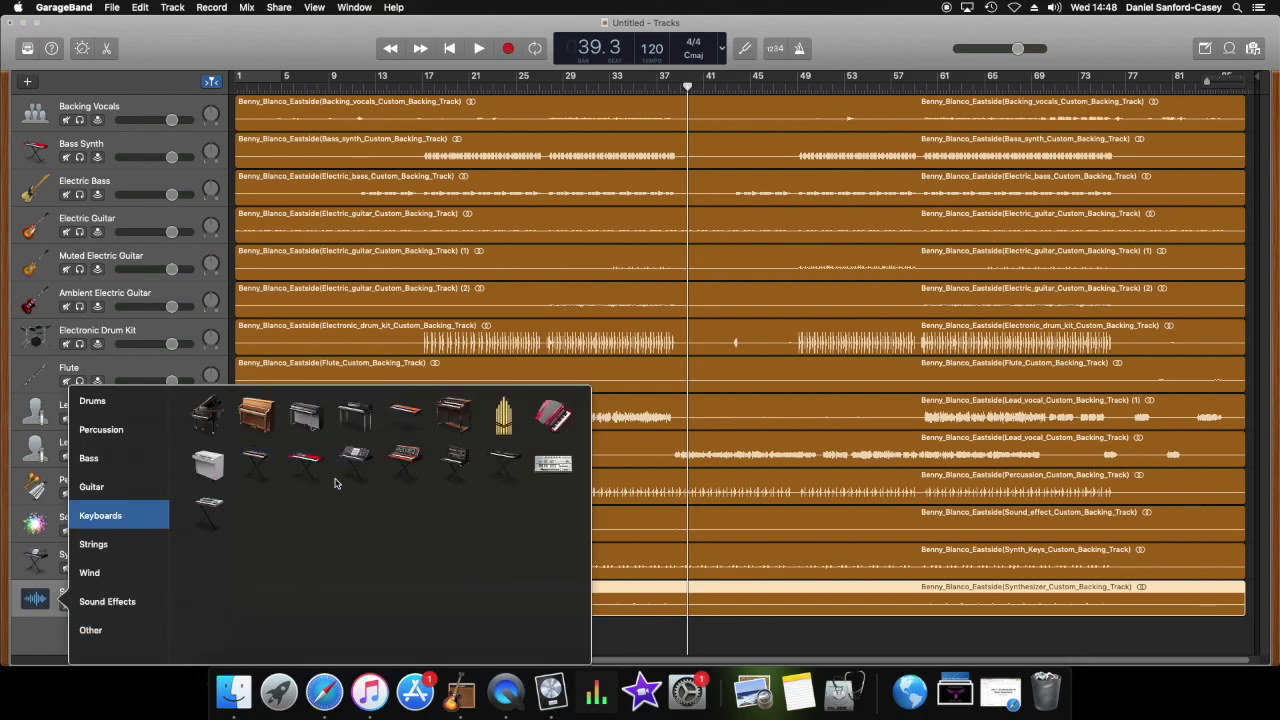
click(405, 465)
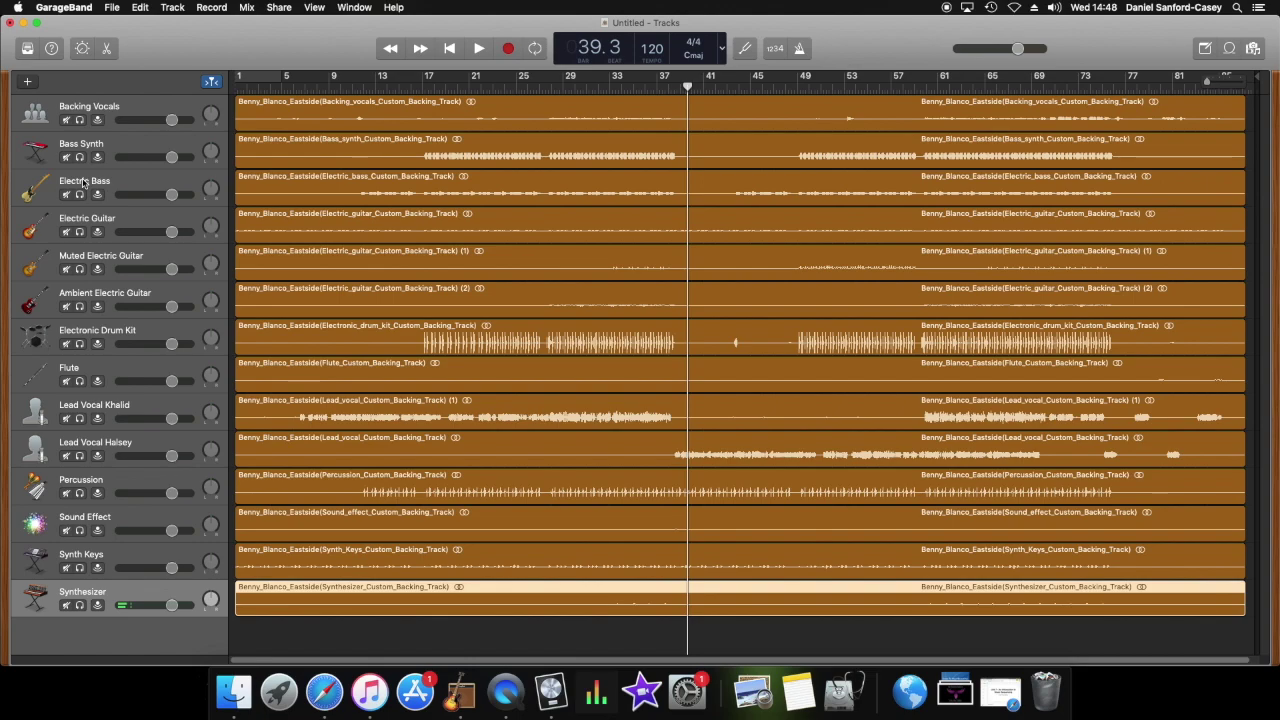
Move Electric Bass, Backing Vocals, Bass Synth and Sound Effect into their groups, with Sound Effect last.
drag(82, 200, 84, 305)
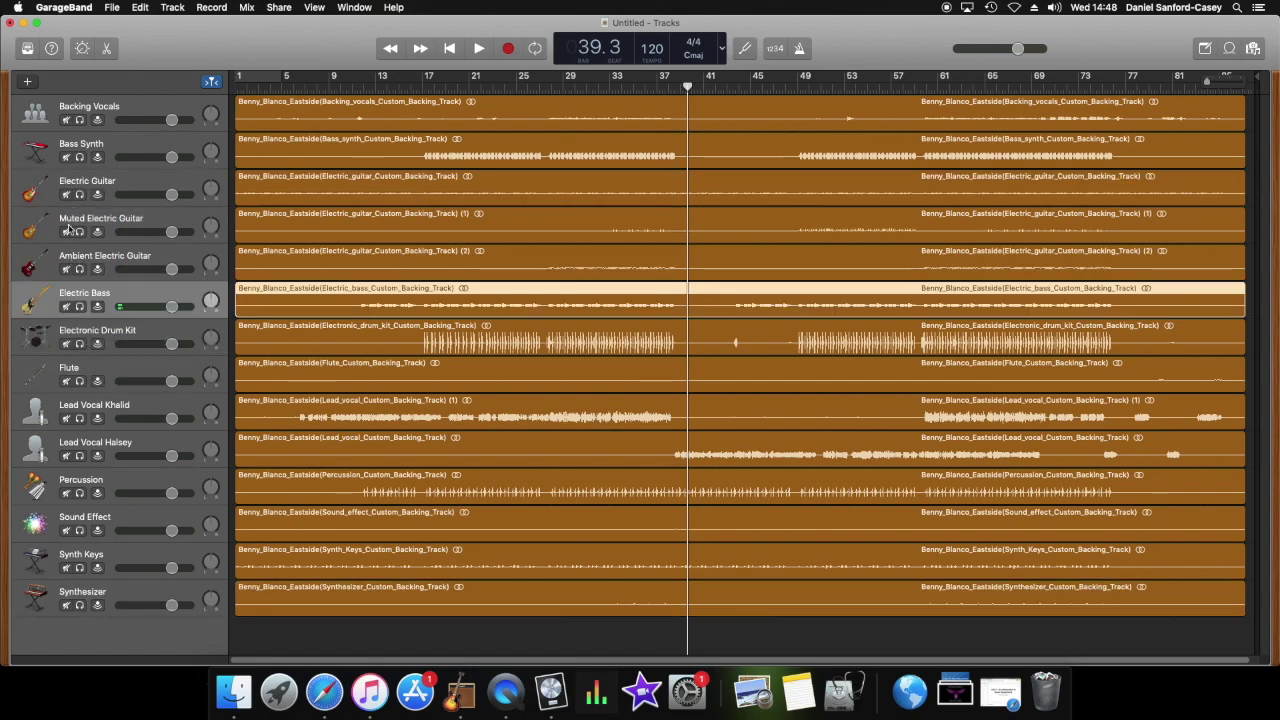
drag(85, 120, 57, 332)
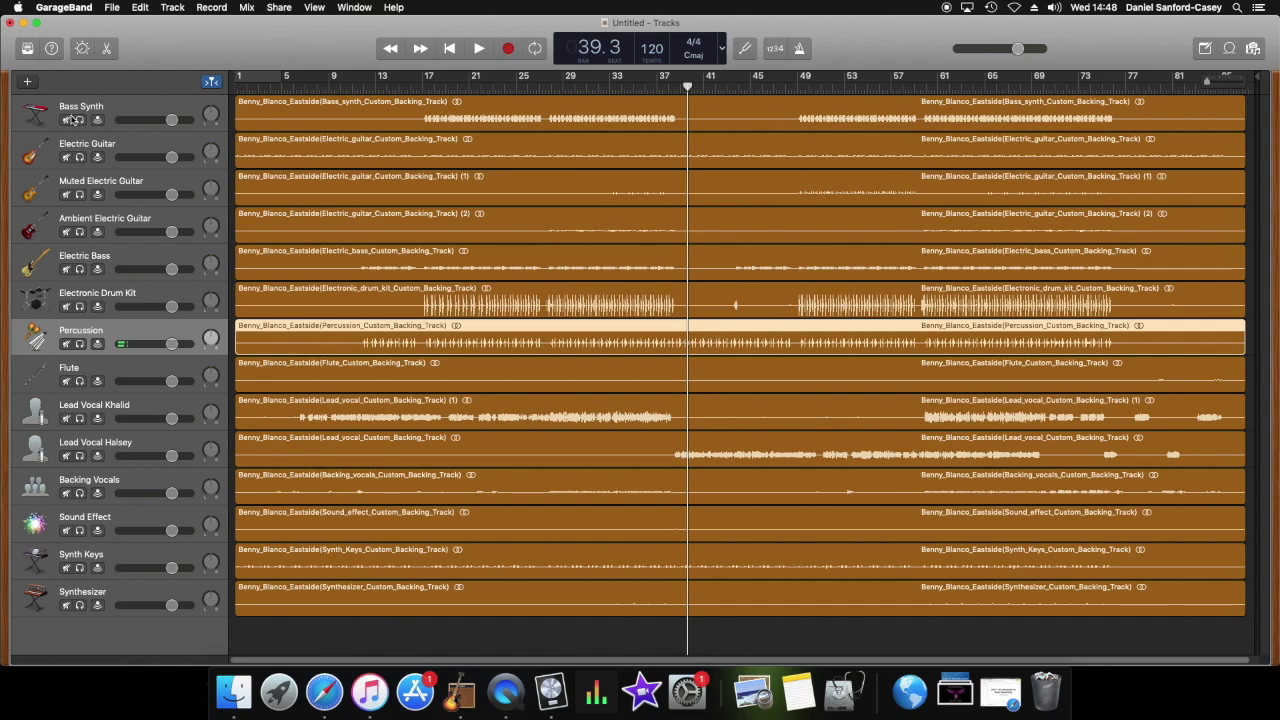
drag(75, 116, 123, 622)
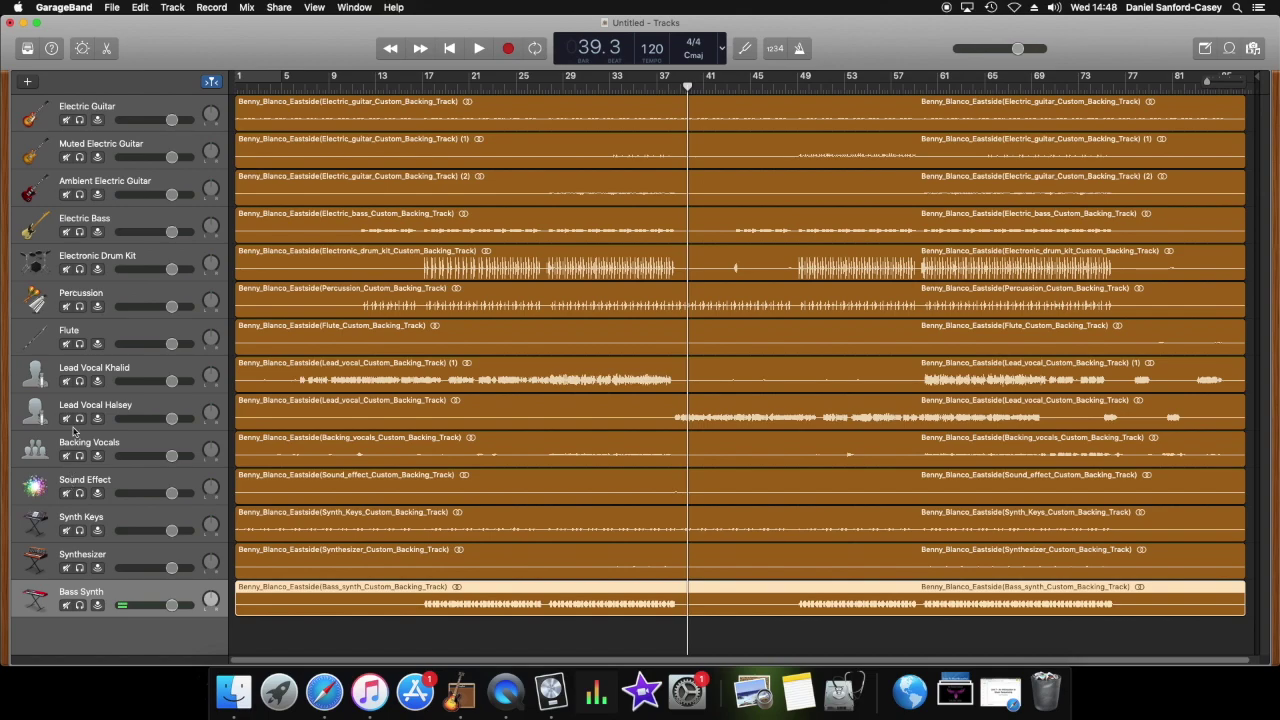
drag(76, 484, 82, 625)
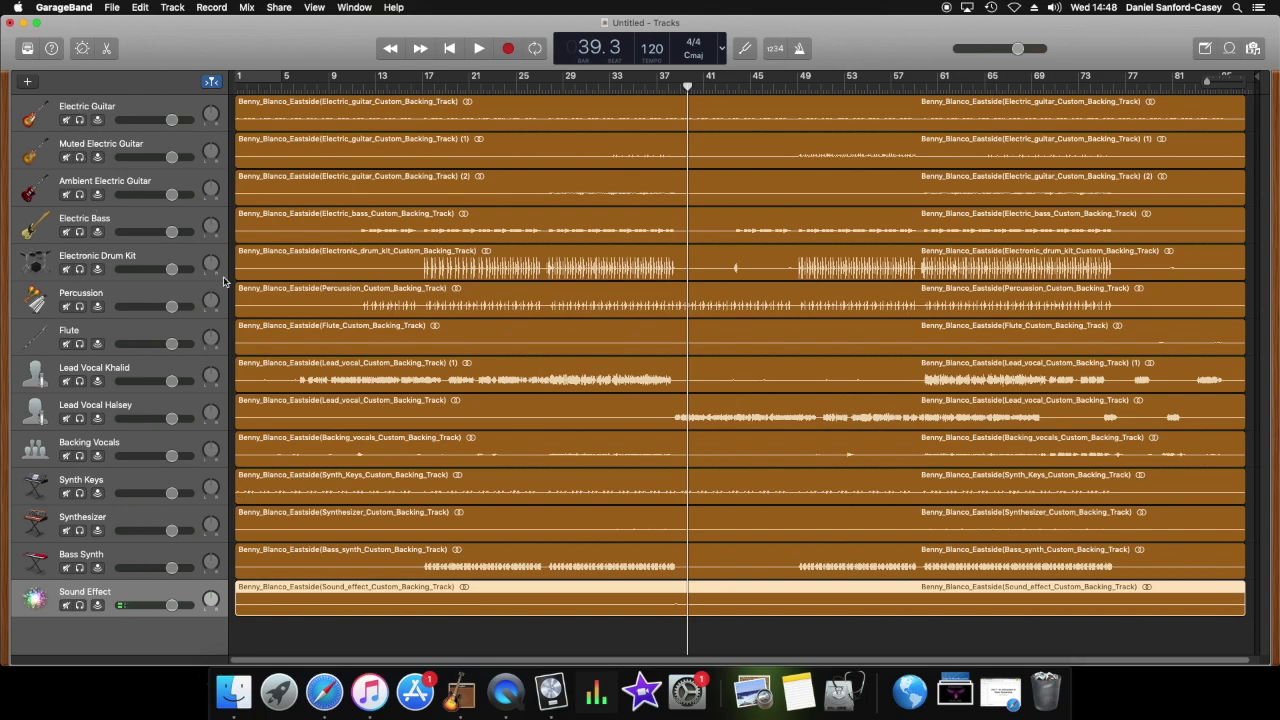
Play the reordered arrangement from the start of the song, then stop it.
key(Return)
key(space)
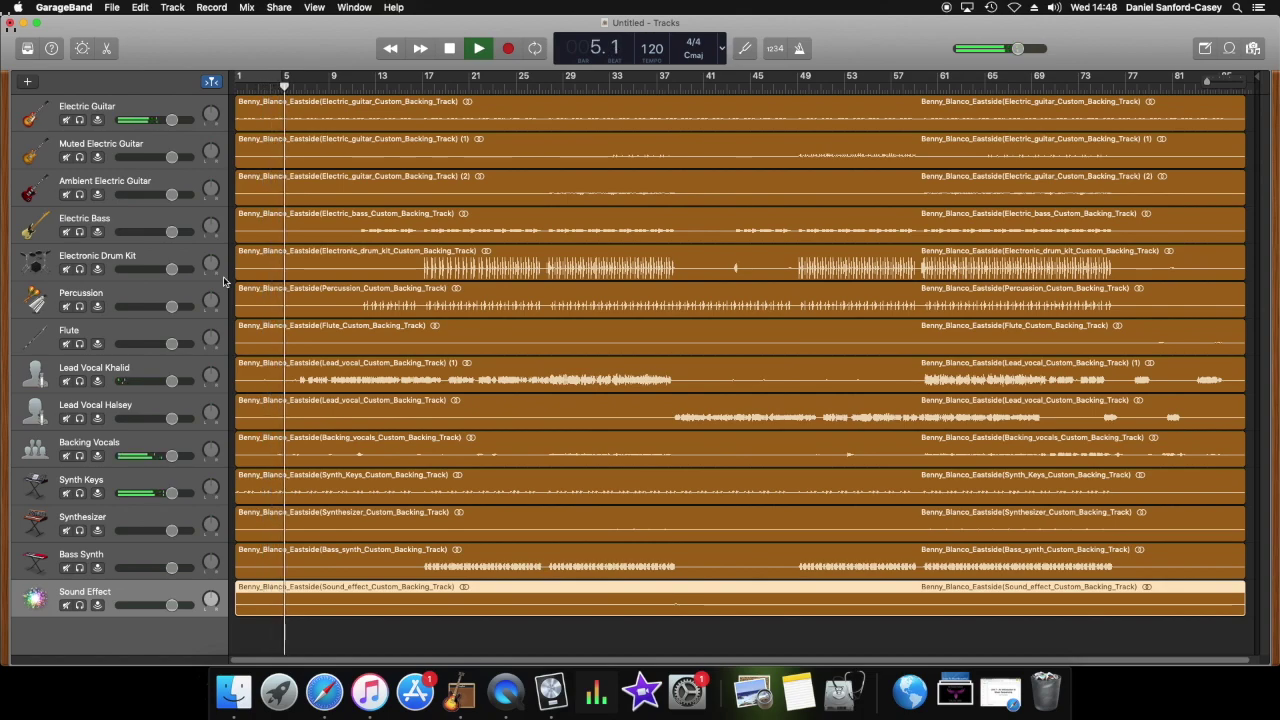
key(space)
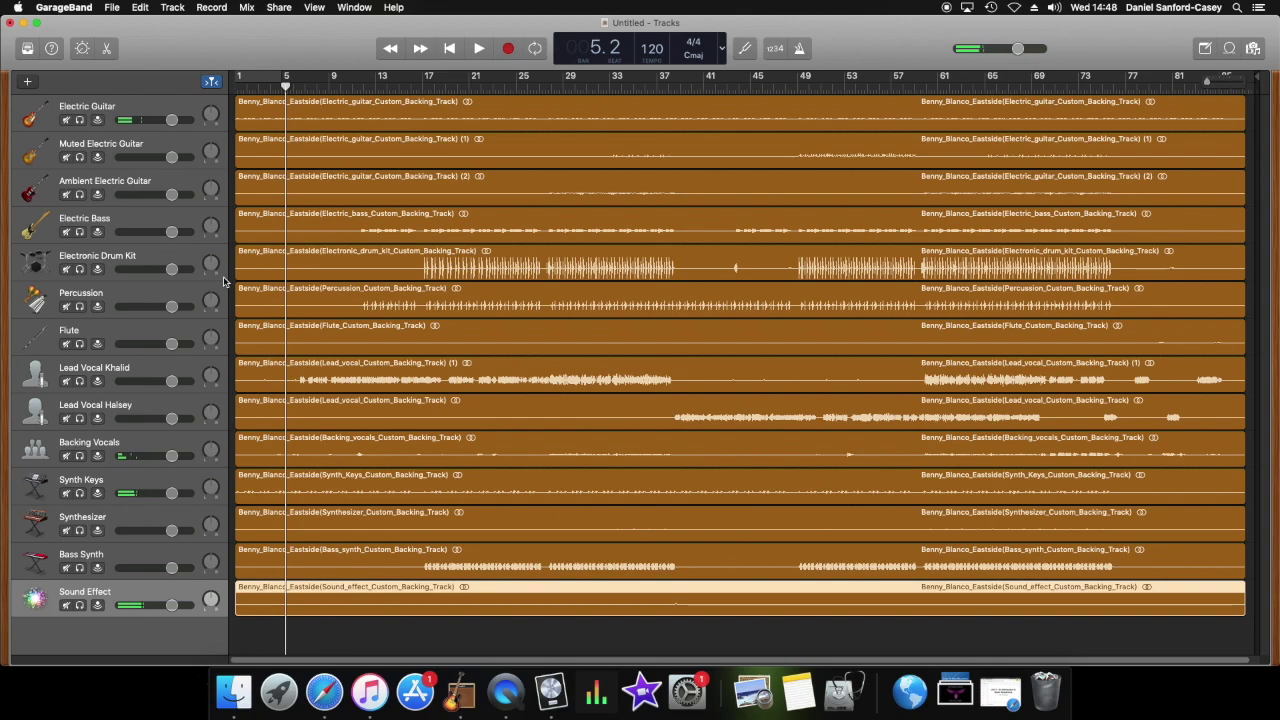
Save the project to the Desktop as 'Demo Eastside', then take a full-screen screenshot.
click(112, 7)
click(131, 108)
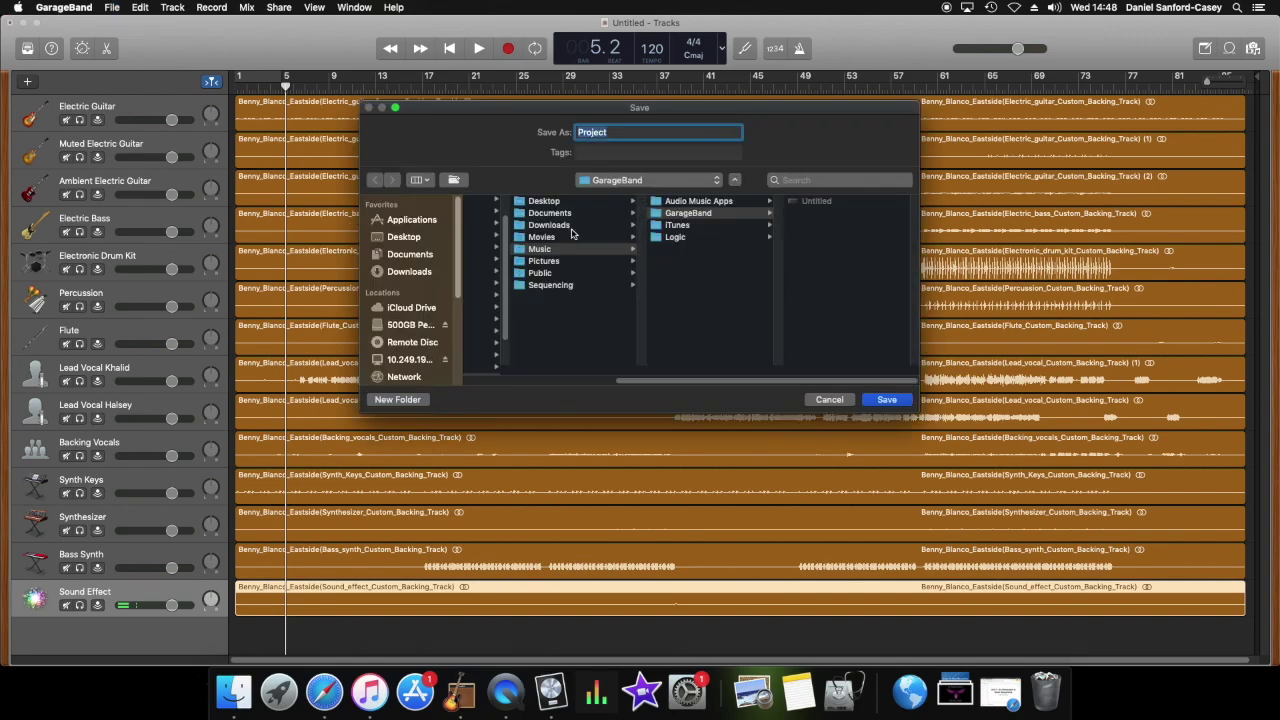
click(400, 237)
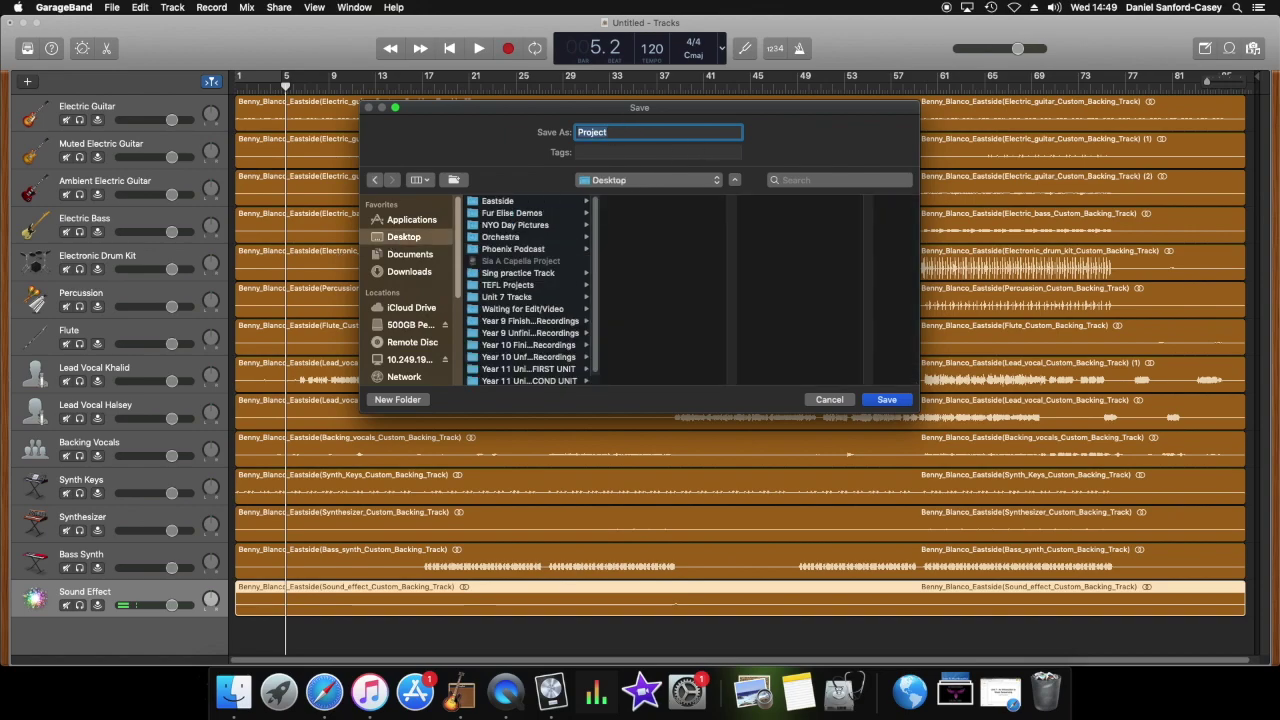
text(Demo Eastside)
key(Return)
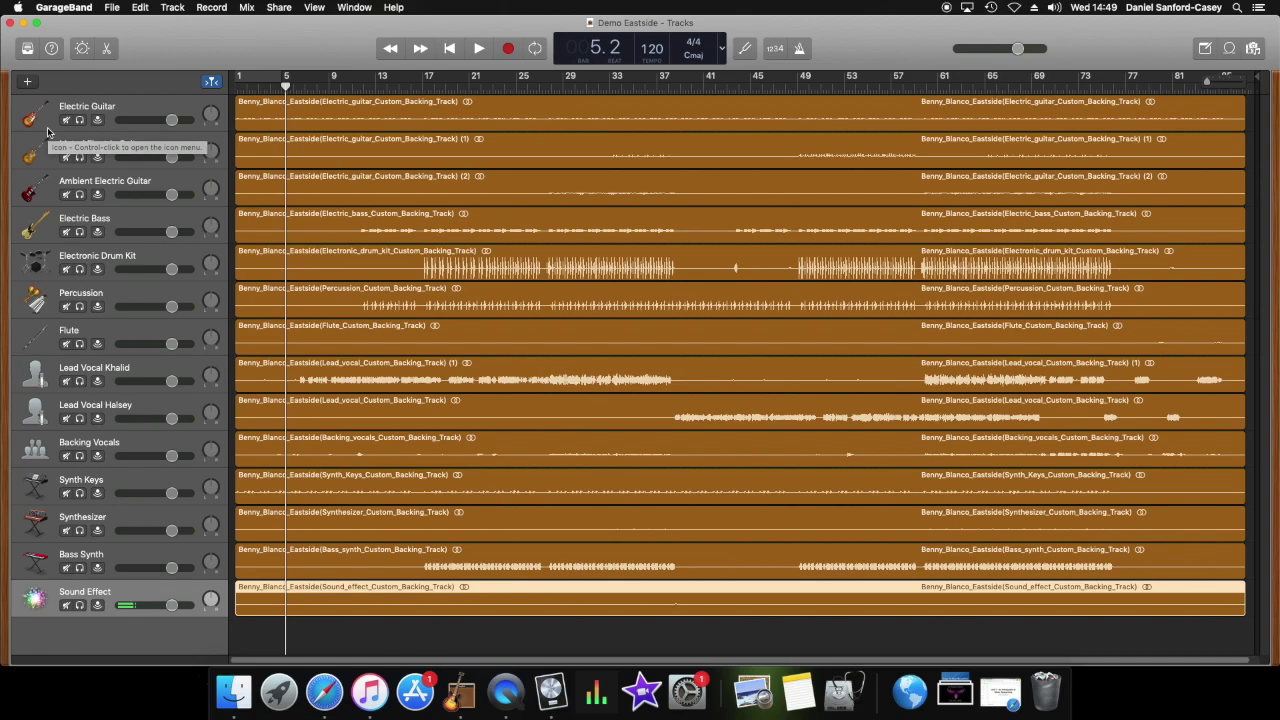
key(super+shift+3)
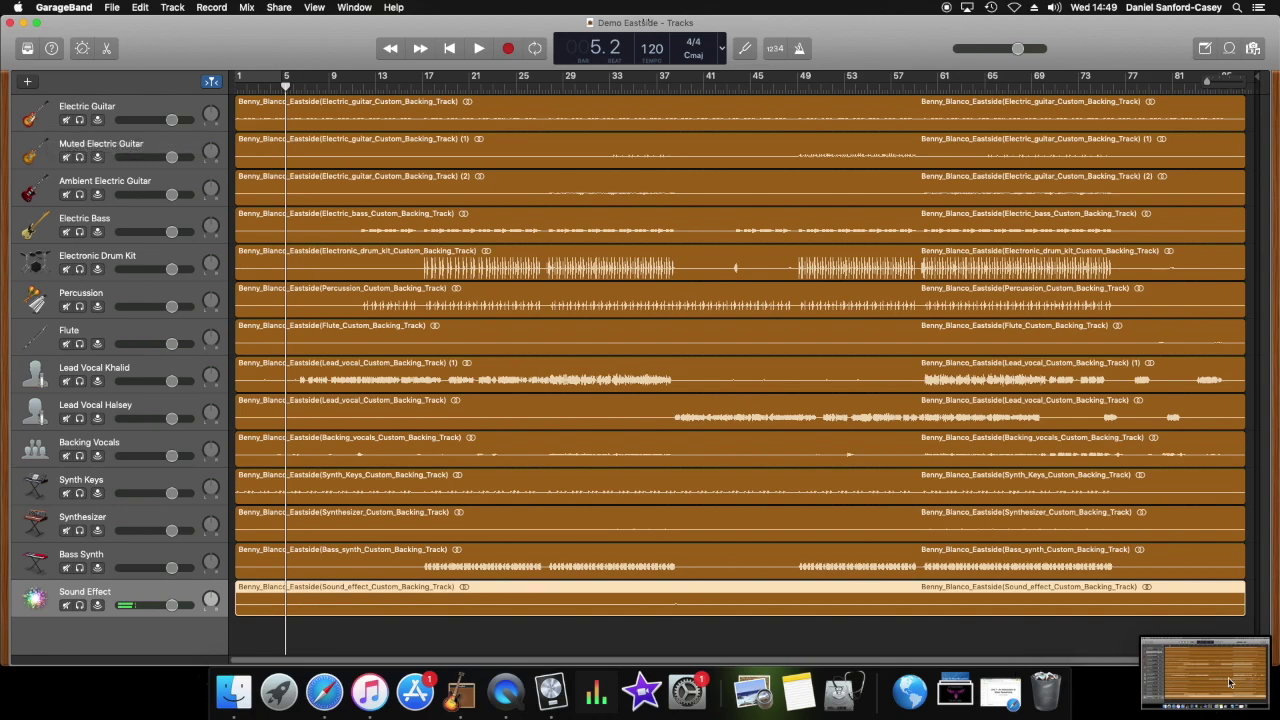
Minimise GarageBand, keep the new screenshot on the desktop, and bring back the Google Slides presentation.
click(24, 22)
drag(1160, 362, 827, 186)
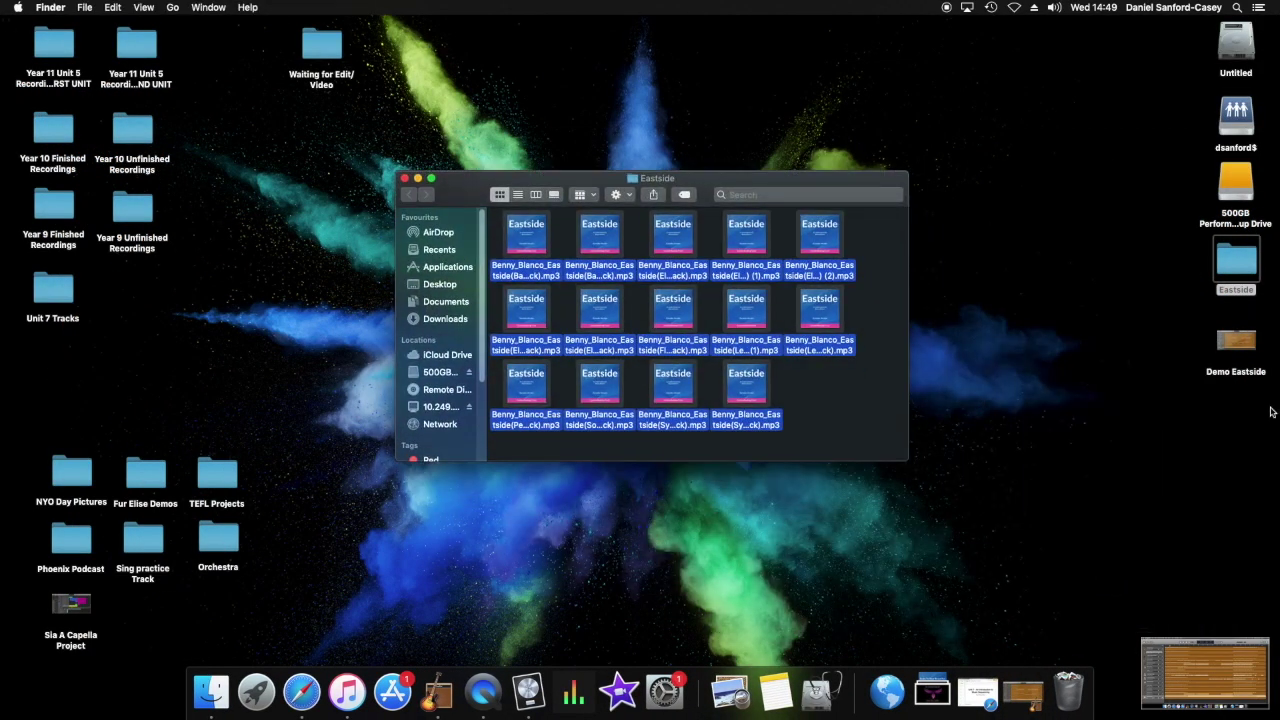
click(1201, 669)
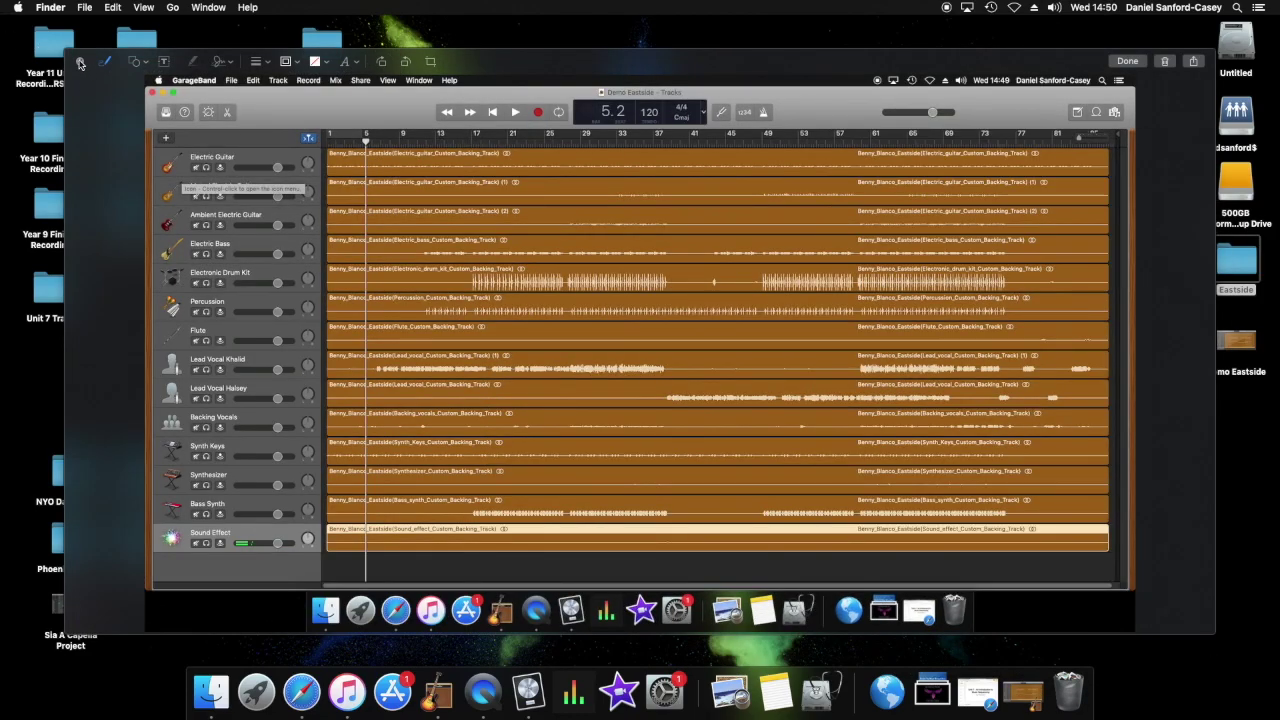
click(80, 63)
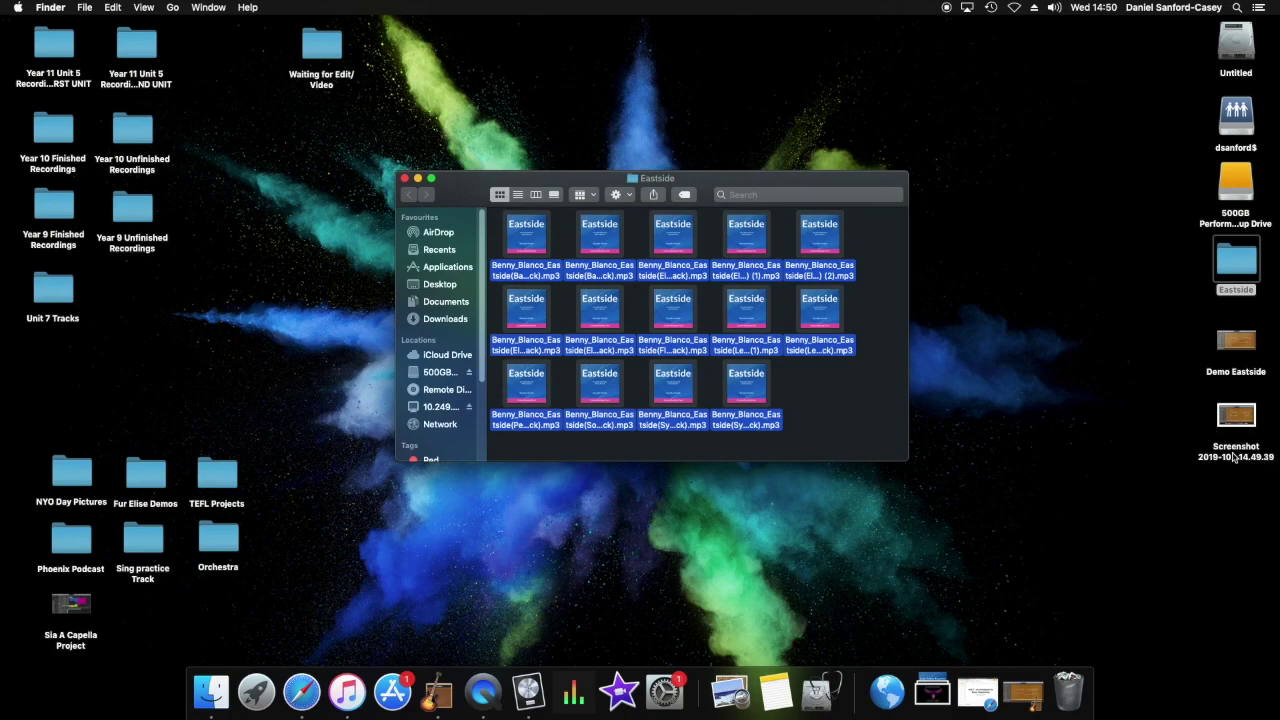
click(980, 695)
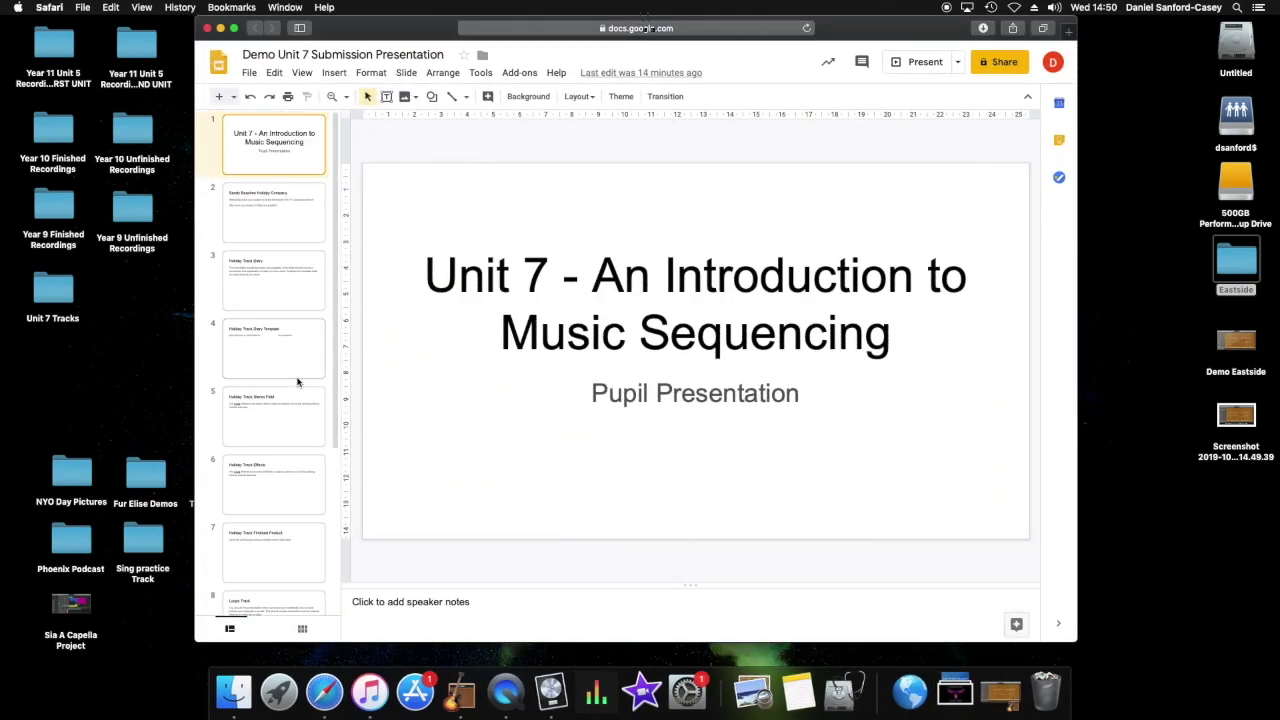
Duplicate the Holiday Track Diary slide.
click(252, 268)
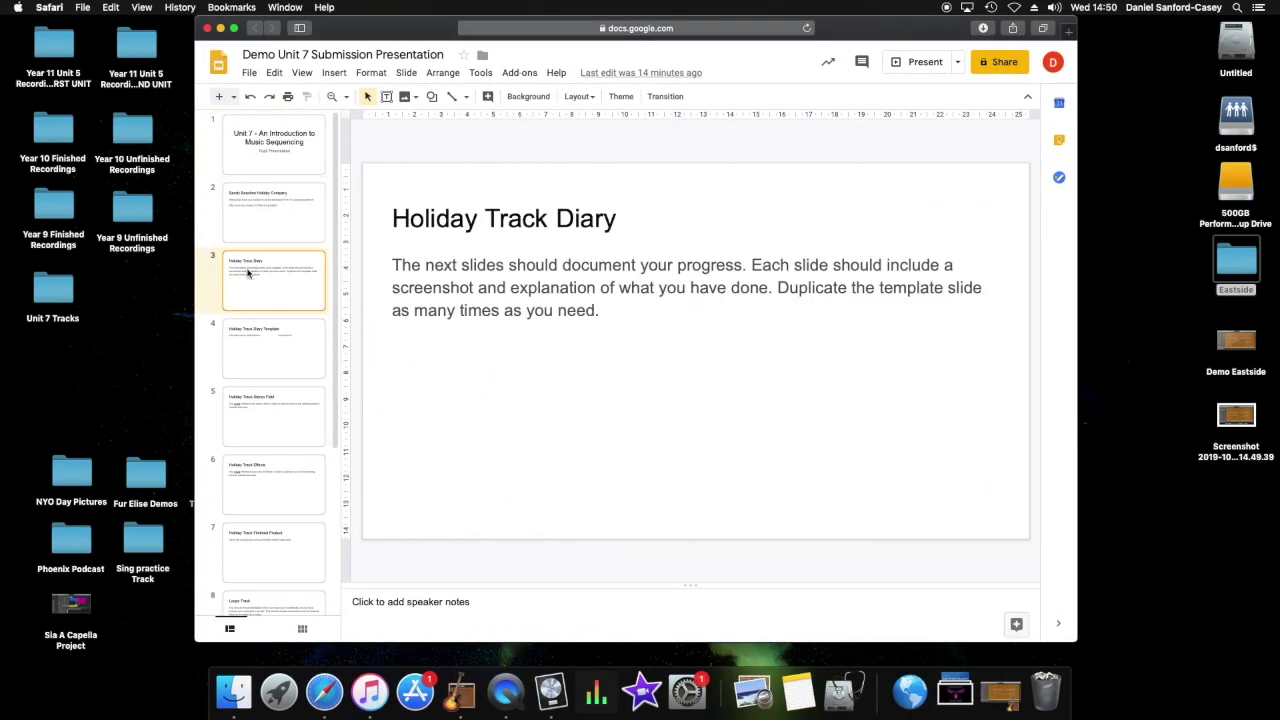
right_click(282, 296)
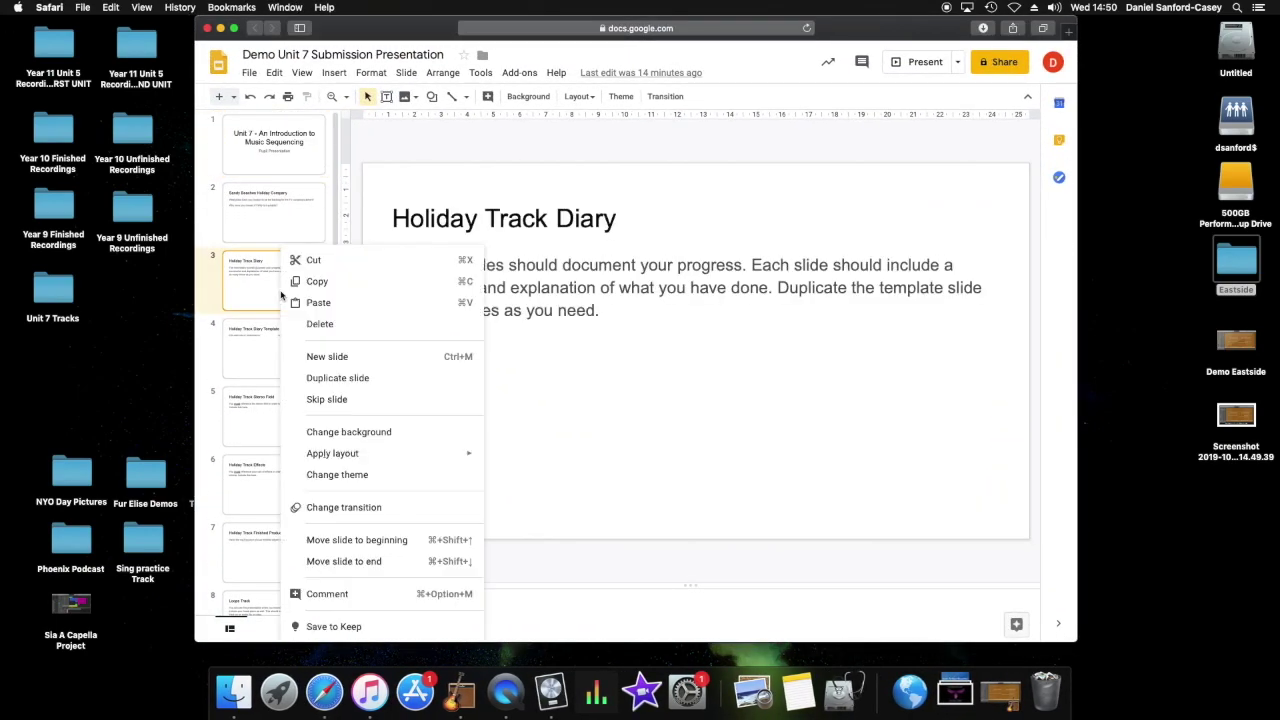
click(338, 378)
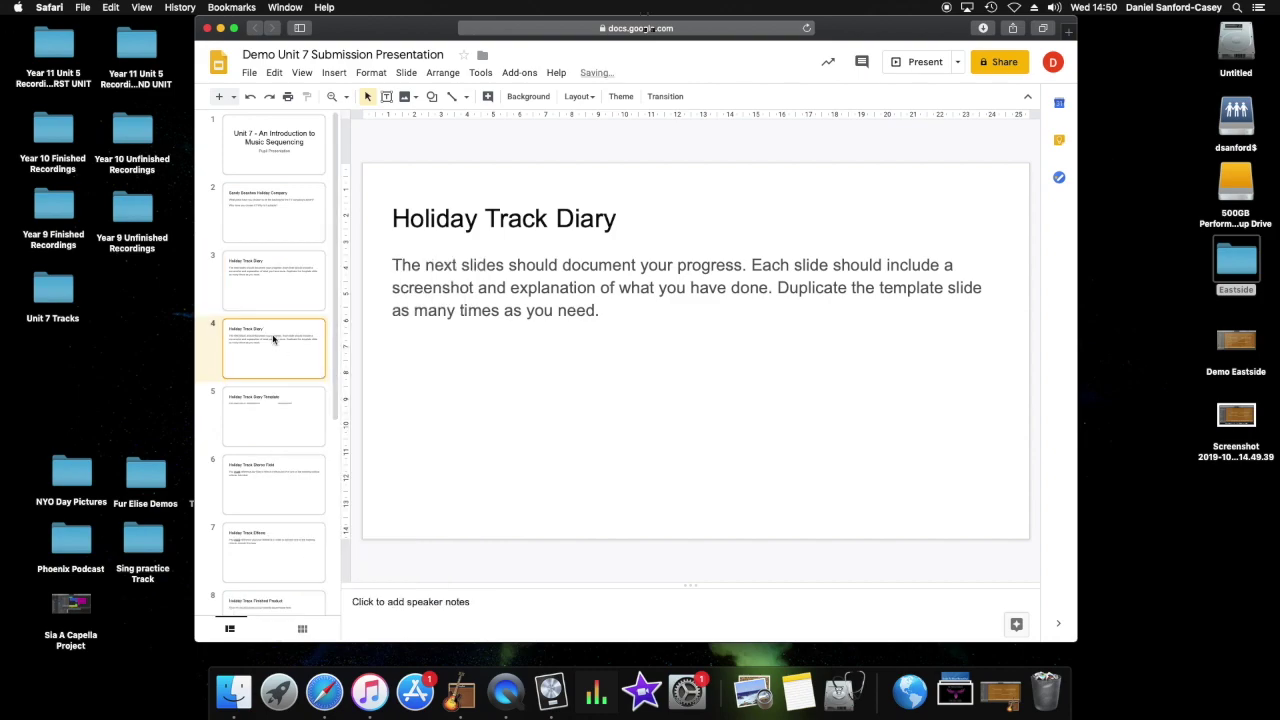
Delete the copied slide's body paragraph and its empty placeholder.
click(601, 311)
drag(601, 311, 381, 271)
key(BackSpace)
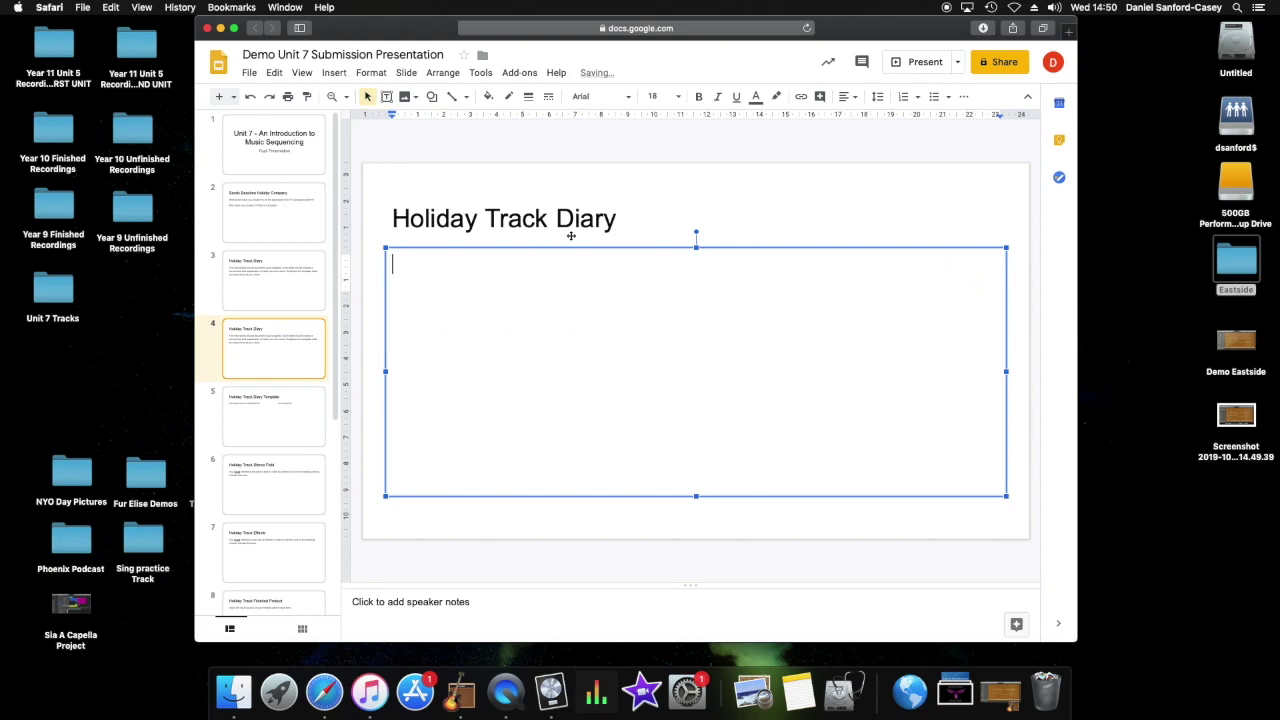
click(686, 229)
click(743, 251)
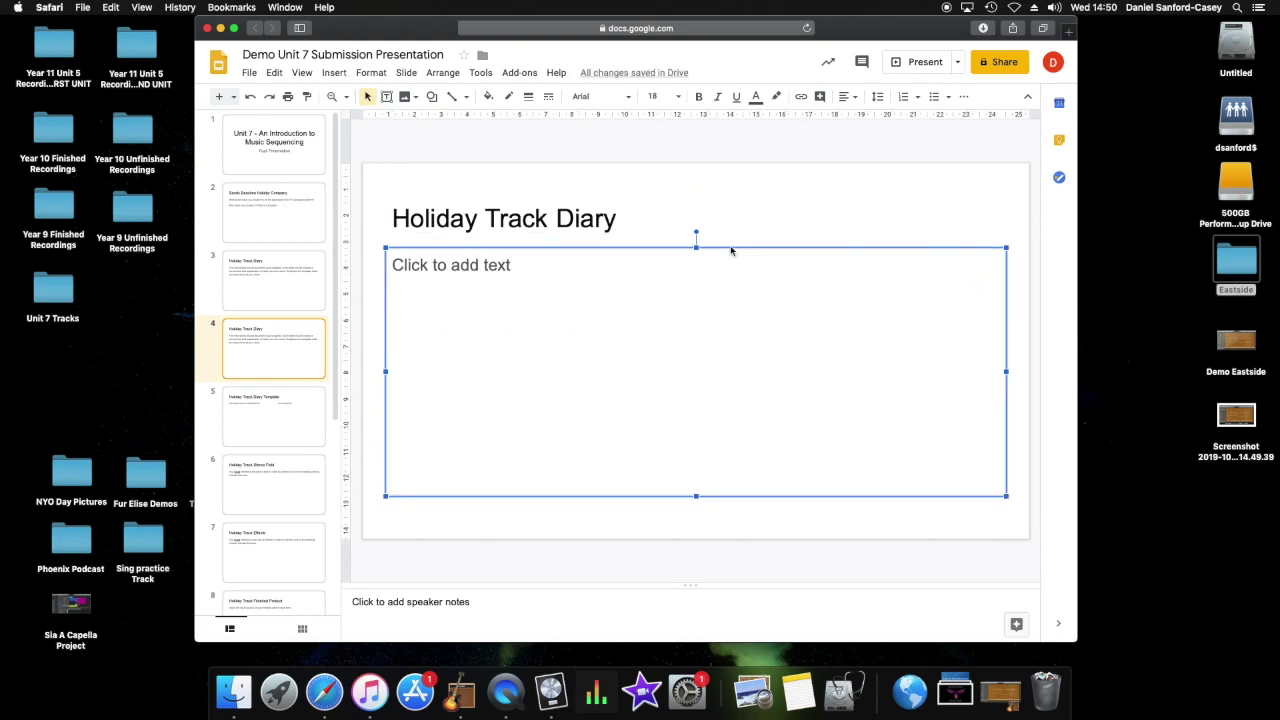
key(BackSpace)
Insert the desktop screenshot, shrink it, and place it on the slide's left side.
drag(1238, 420, 679, 323)
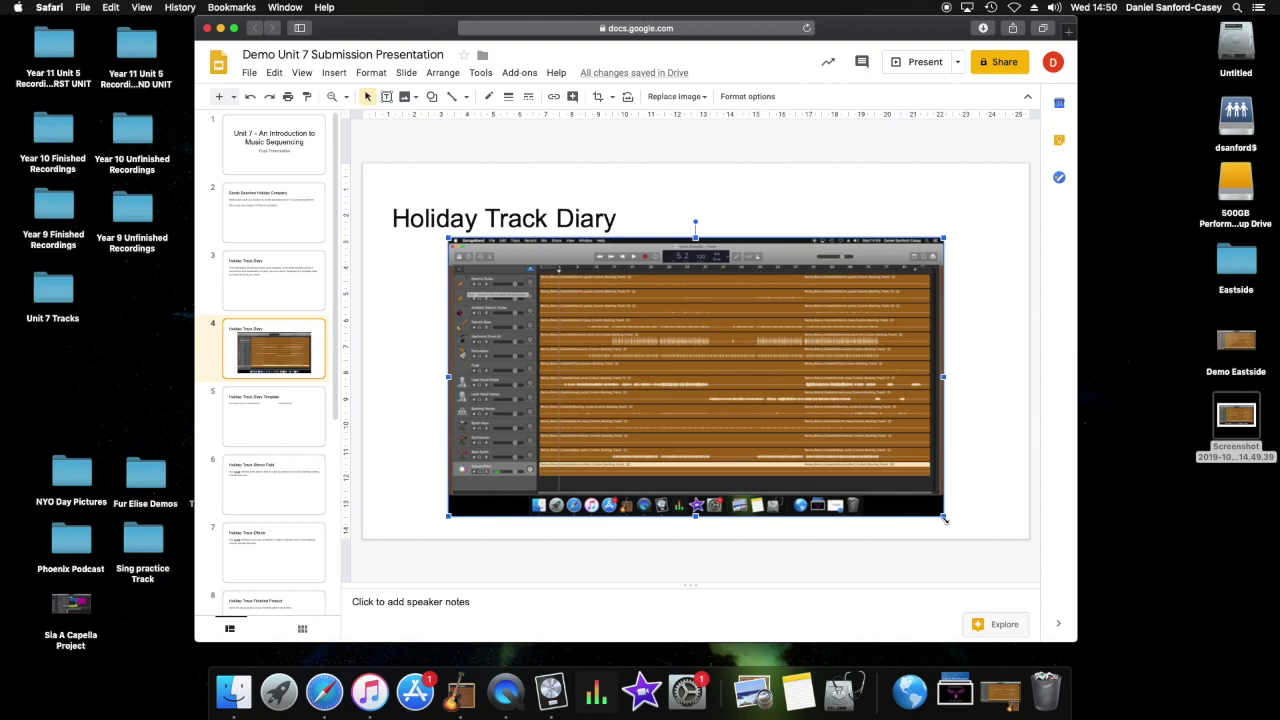
drag(943, 516, 775, 420)
drag(686, 357, 628, 409)
click(386, 96)
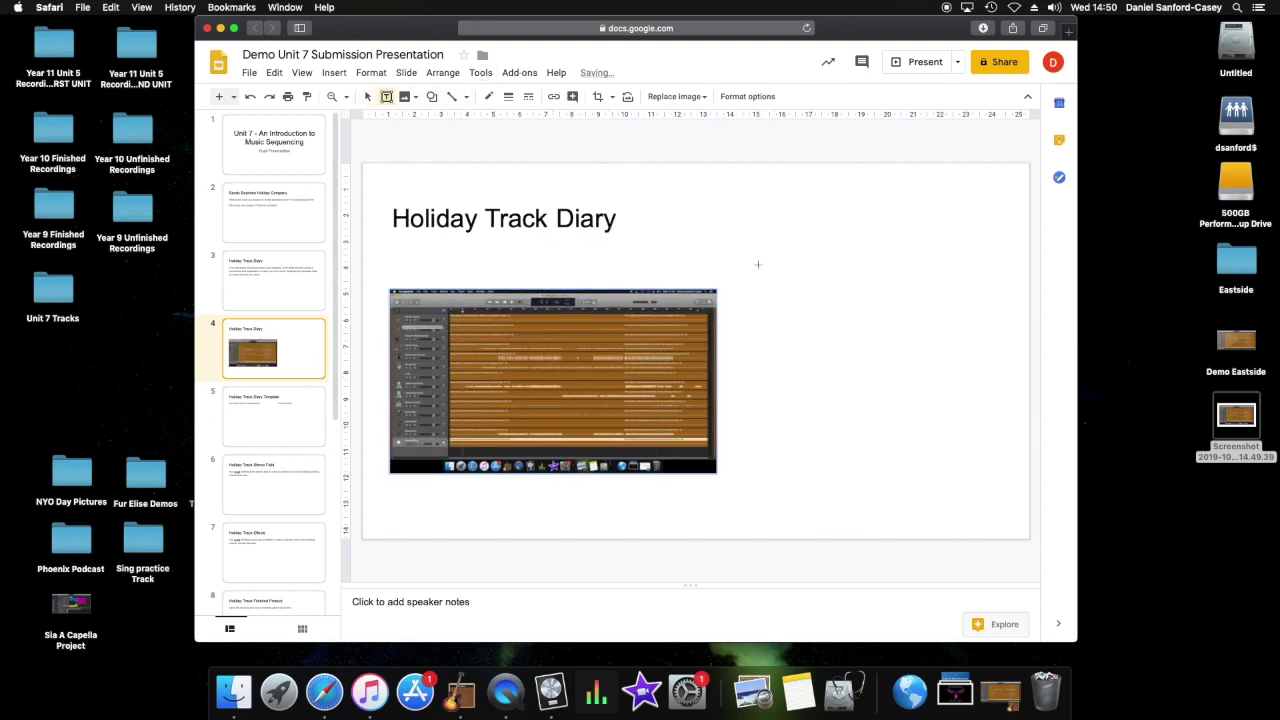
Draw a text box right of the screenshot and type the paragraph about importing the Eastside .mp3 tracks.
drag(737, 272, 1005, 489)
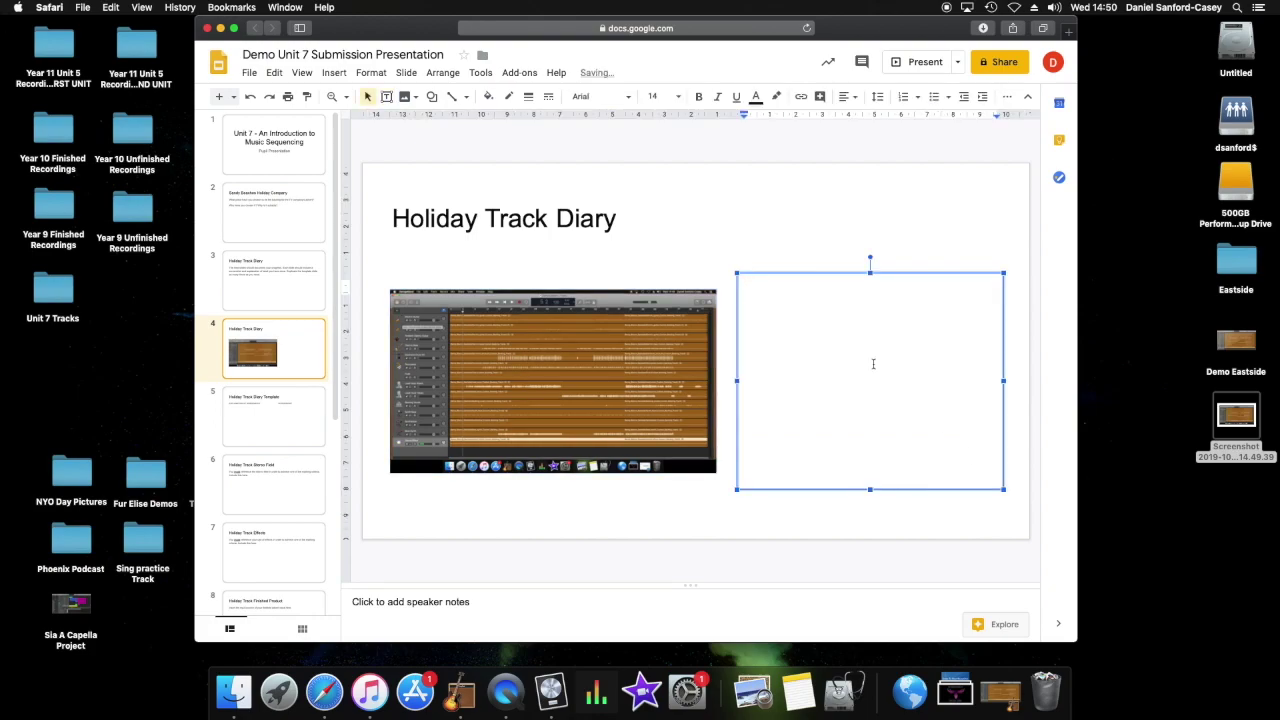
text(In started byb import)
key(BackSpace)
key(BackSpace)
key(BackSpace)
key(BackSpace)
key(BackSpace)
key(BackSpace)
key(BackSpace)
key(BackSpace)
text(importin)
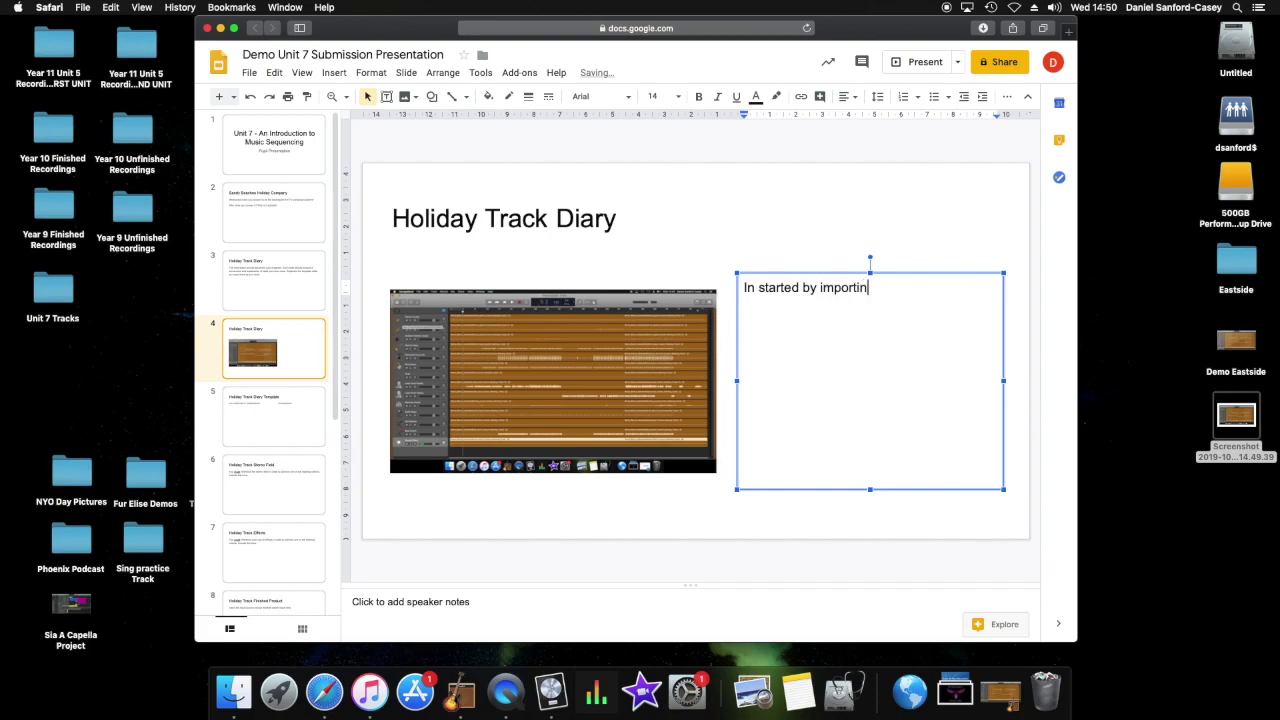
text(g all of my Eastside )
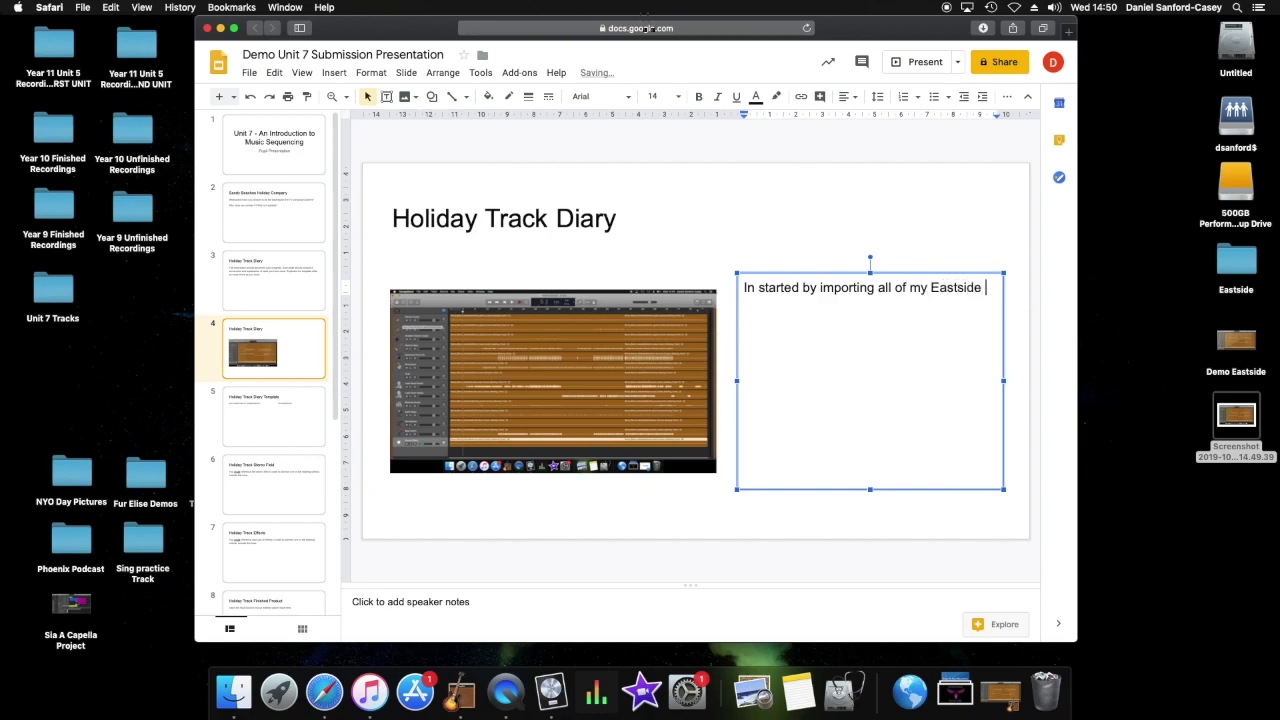
text(tracks which I)
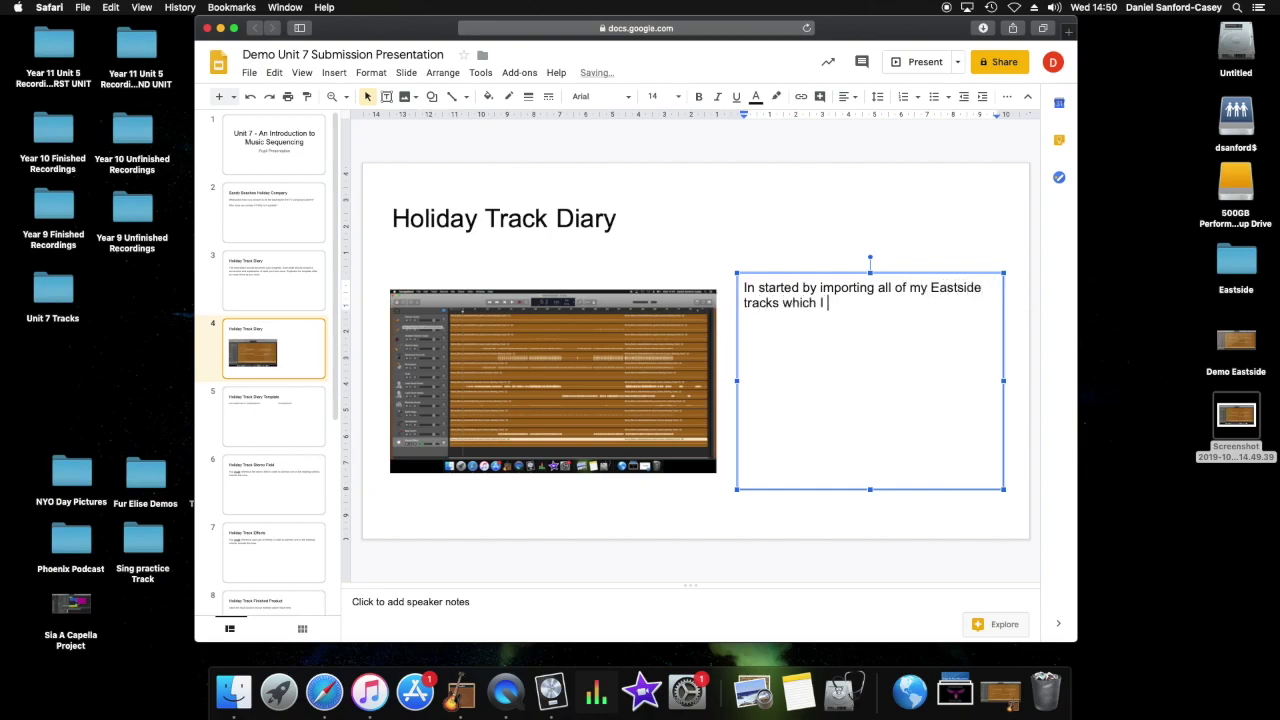
text( have dow)
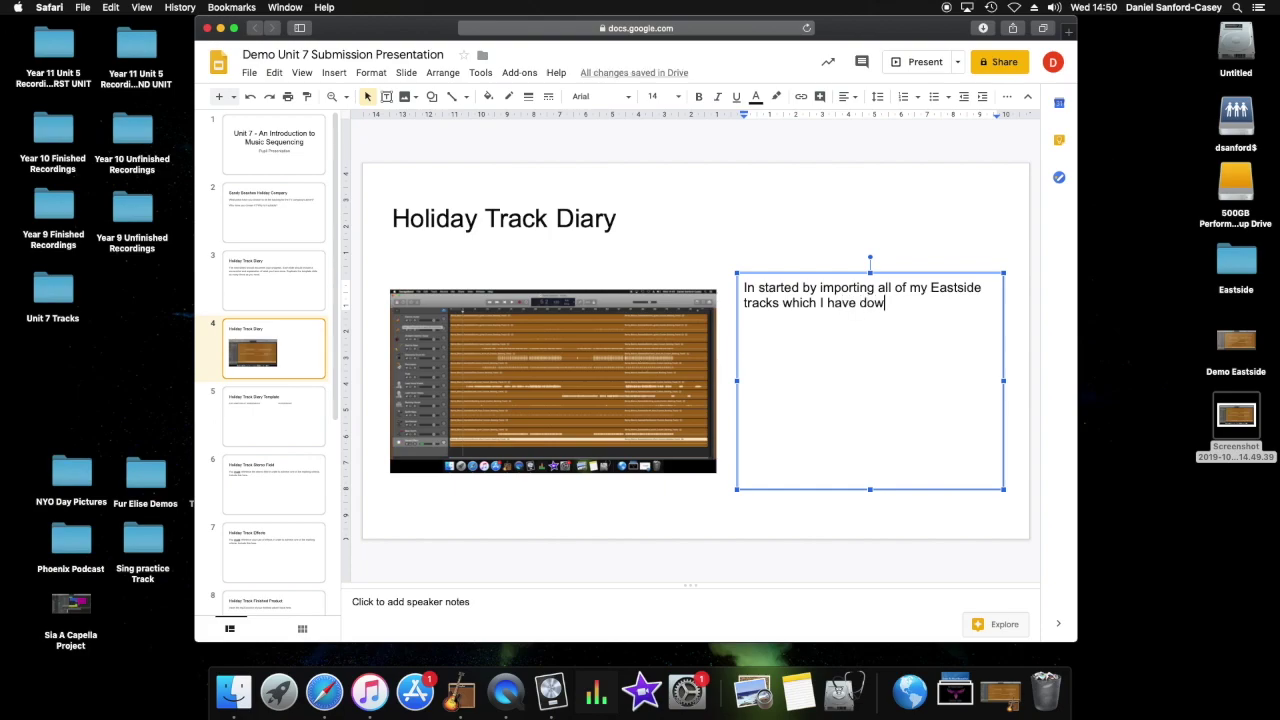
text(nloaded as )
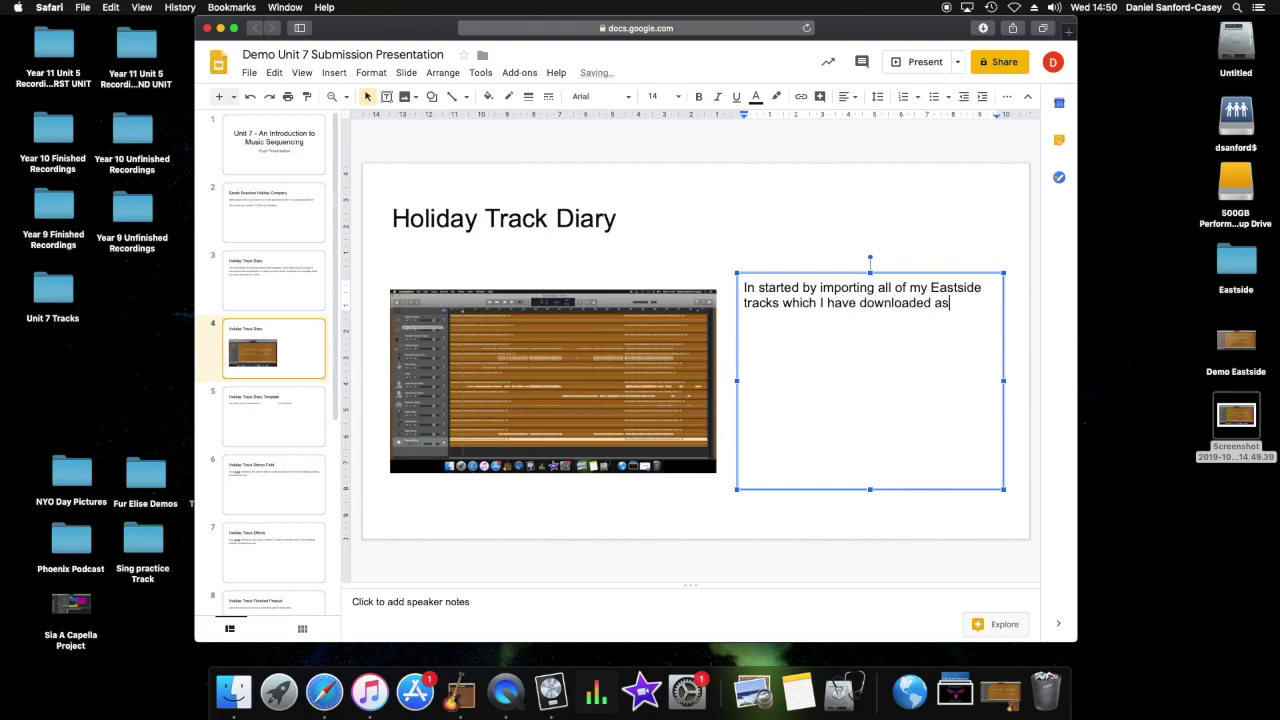
text(.mp3 miles. I dragged them)
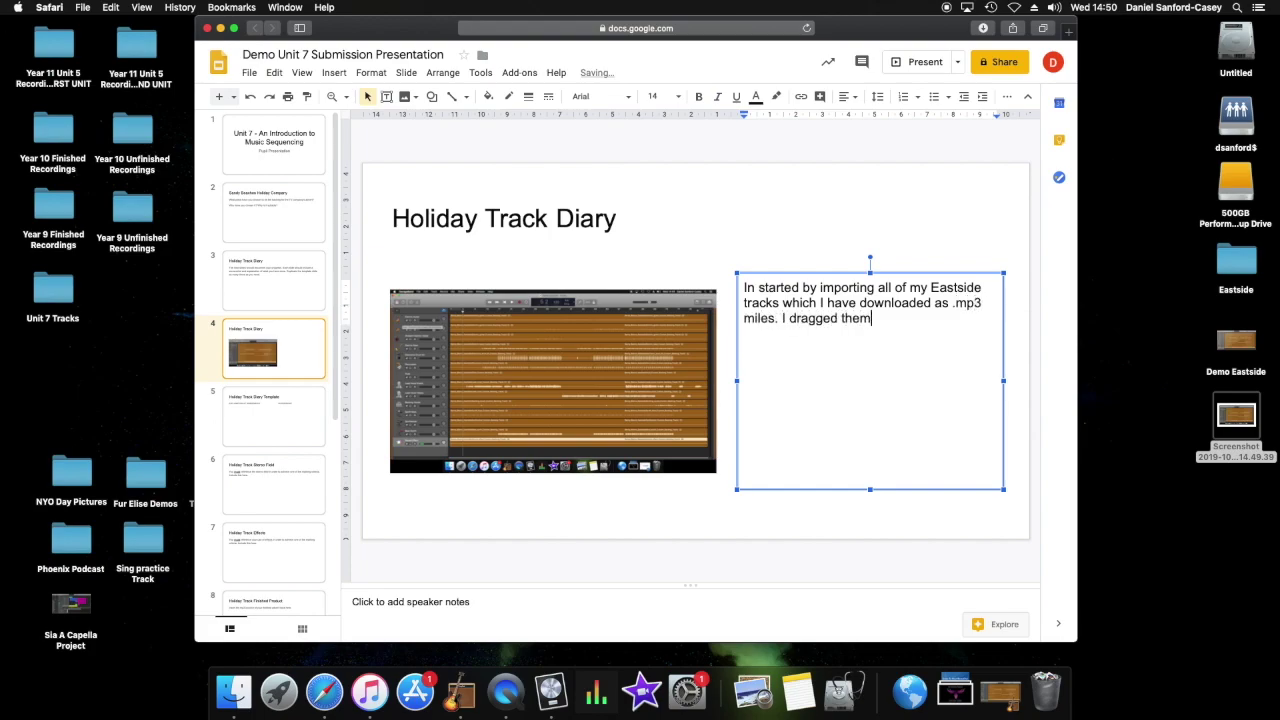
text( into Garageband and Gara)
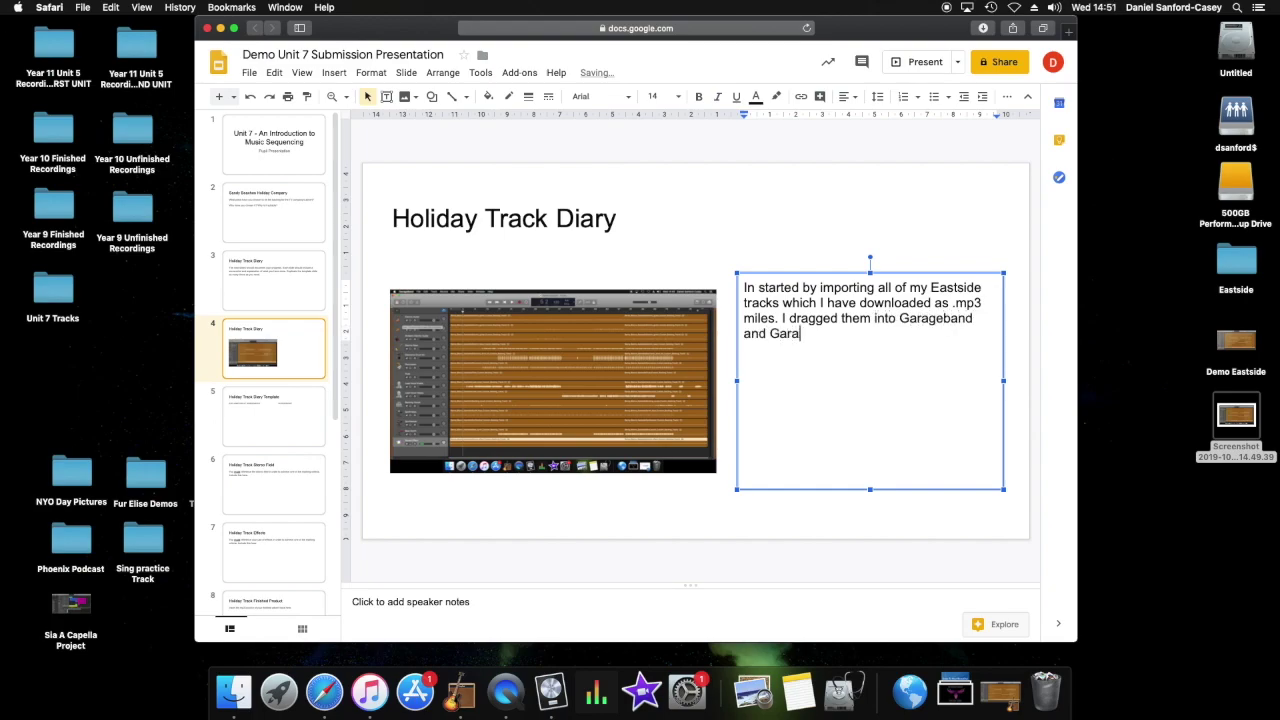
text(e)
key(BackSpace)
text(ageband automatically )
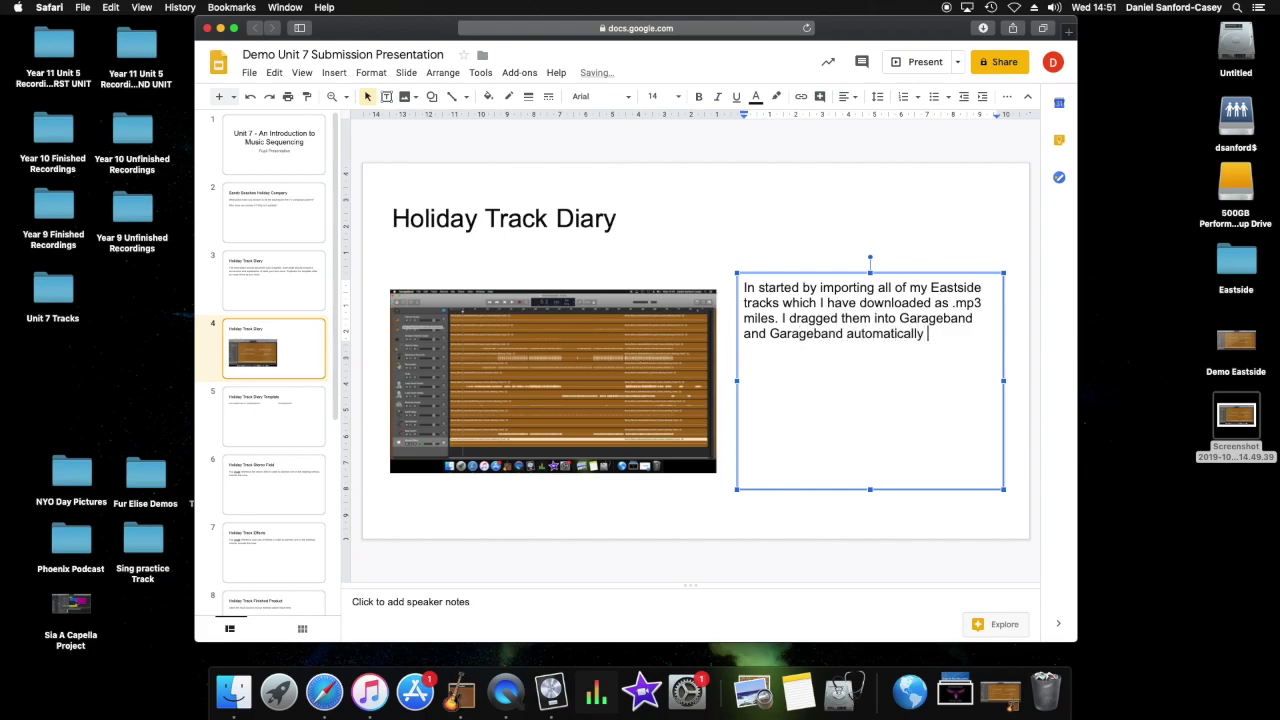
text(created a new track f)
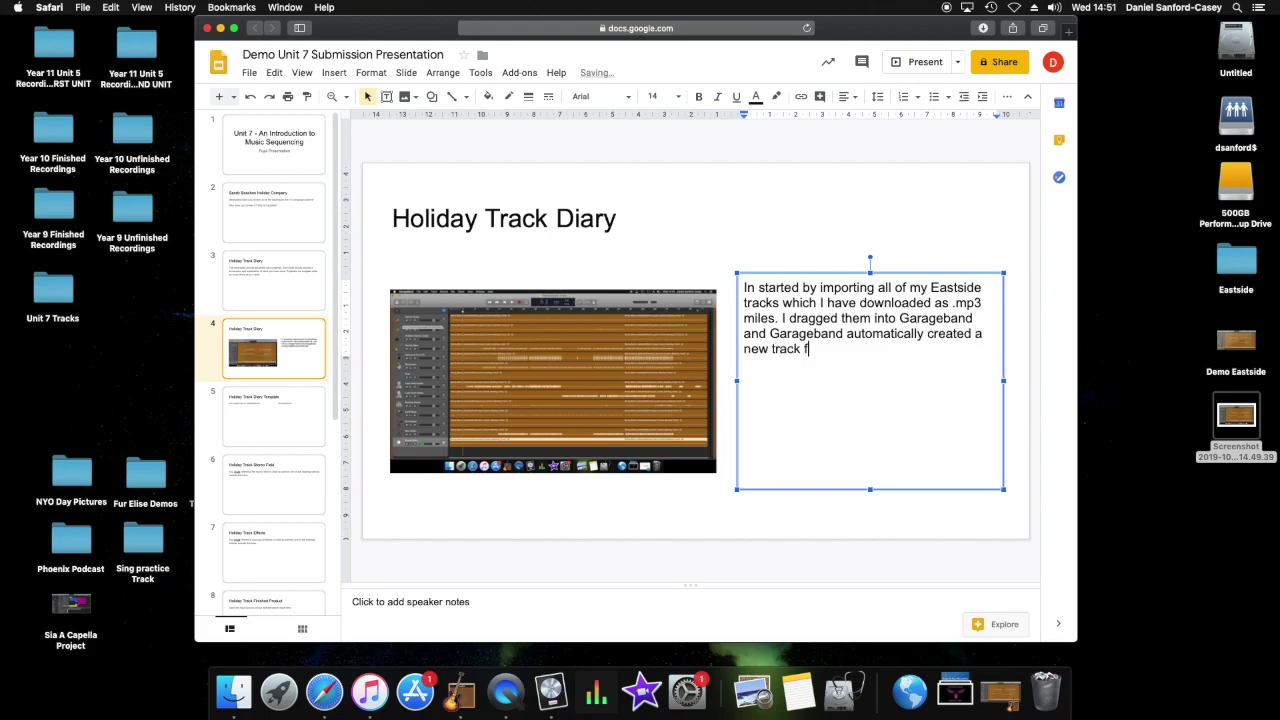
text(or each.)
key(Return)
key(Return)
text(To make)
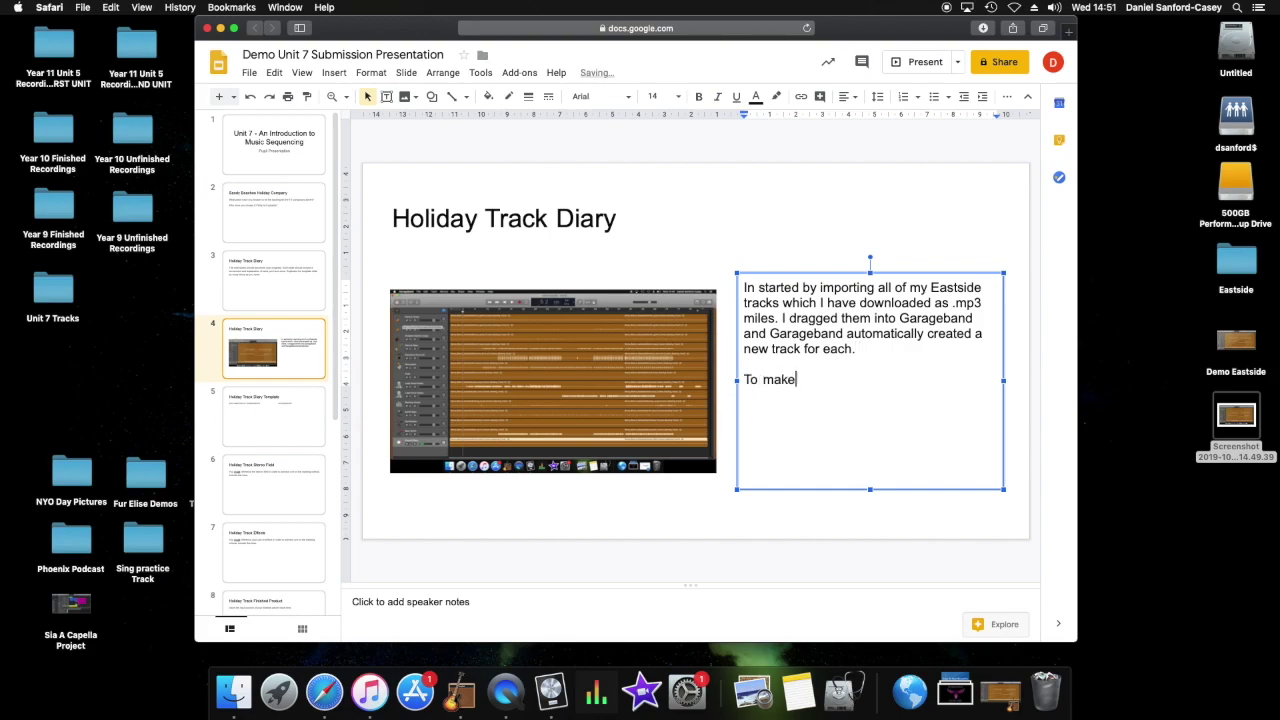
text( it easy to nvigate)
Fix 'navigate' and continue: the track names were changed to match each track's filename.
key(BackSpace)
key(BackSpace)
key(BackSpace)
key(BackSpace)
key(BackSpace)
key(BackSpace)
key(BackSpace)
text(avigate)
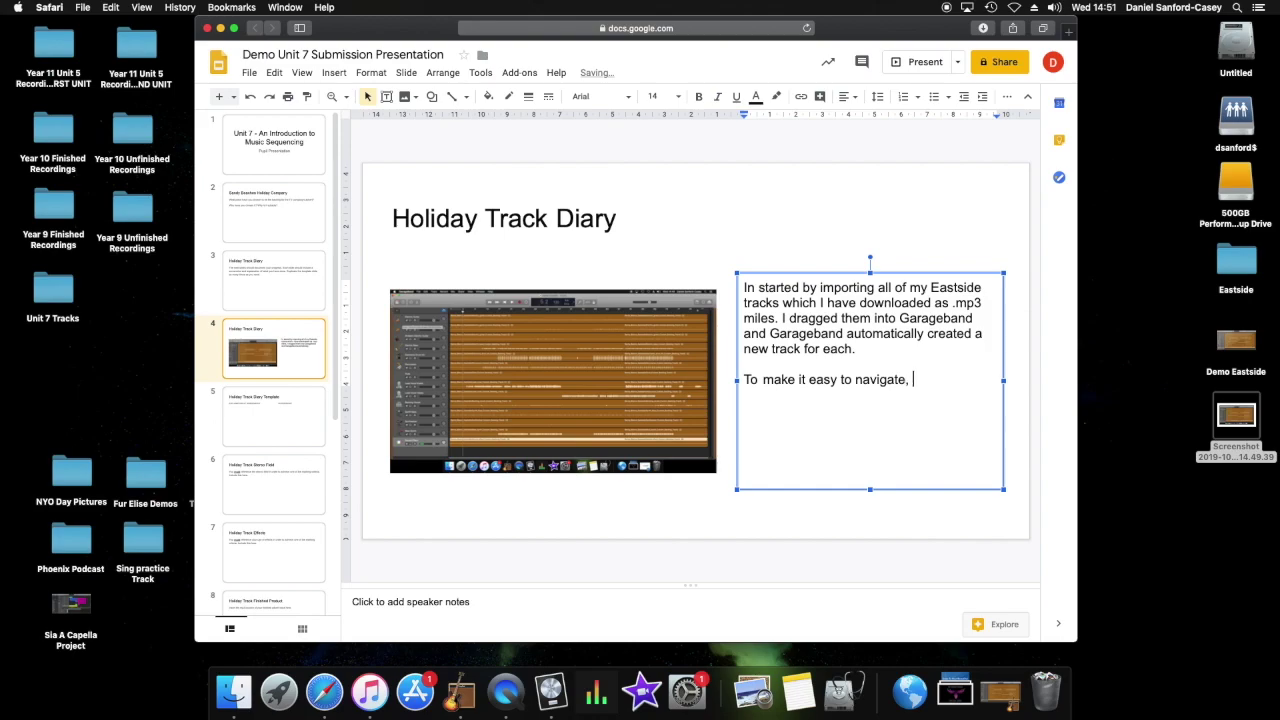
text(, I changed all of the track names t)
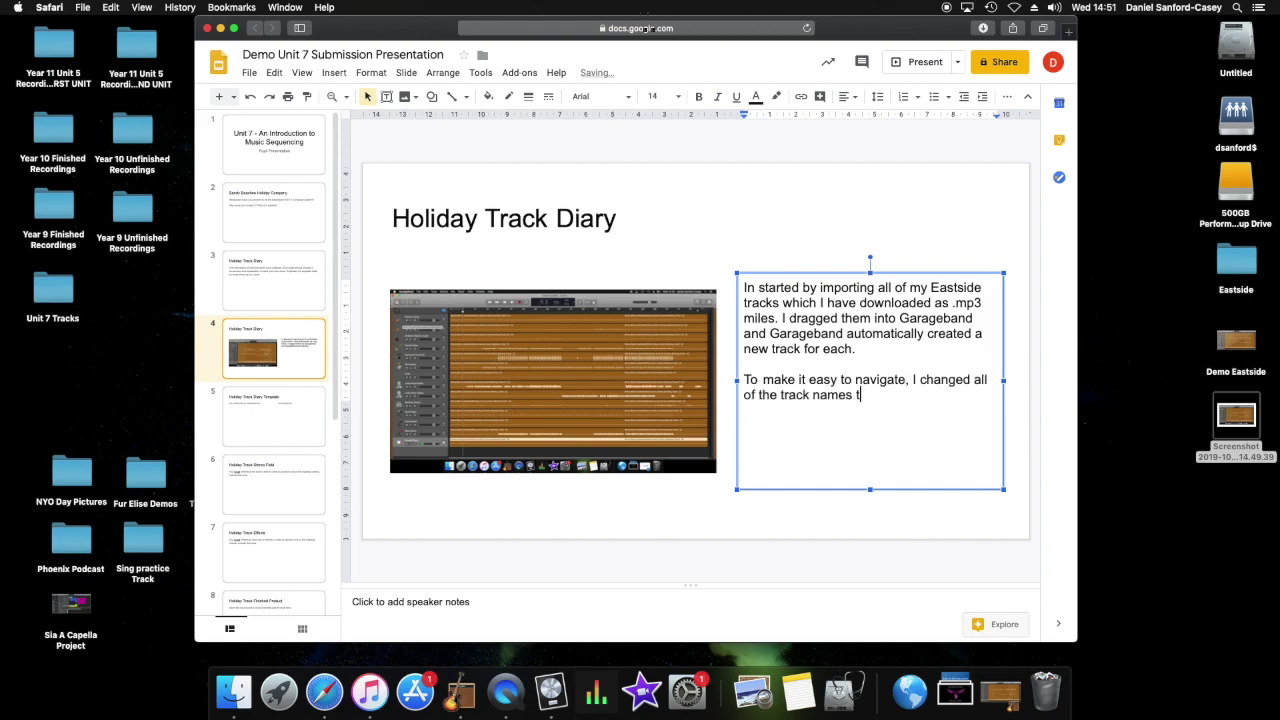
text(o match the fi)
text(leman)
text(name of each track)
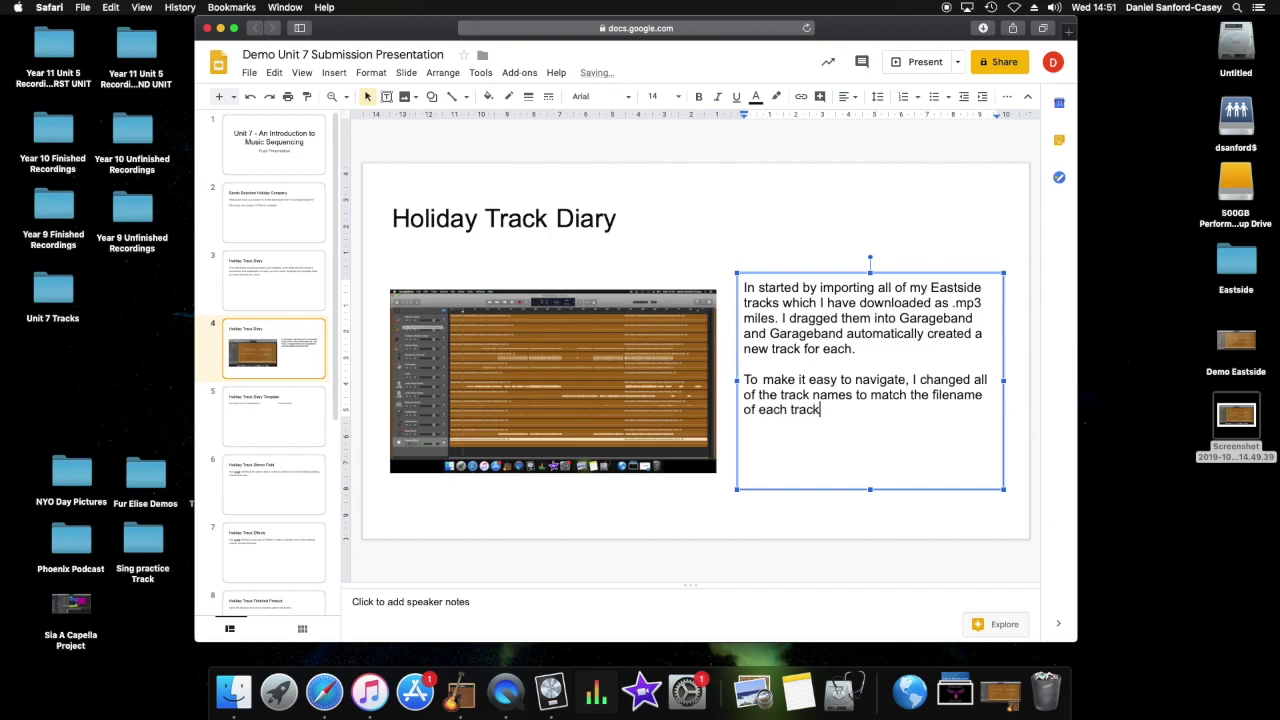
text( and changed the icons t)
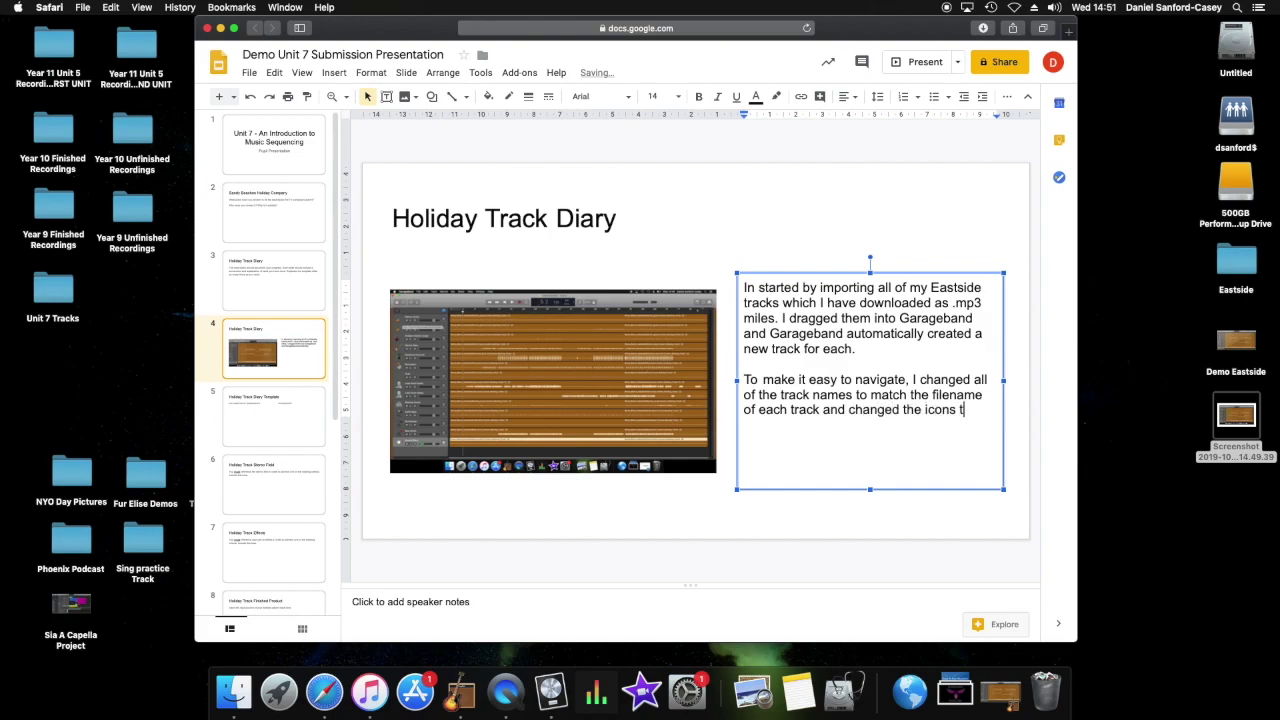
text(o that I can easily tell wh)
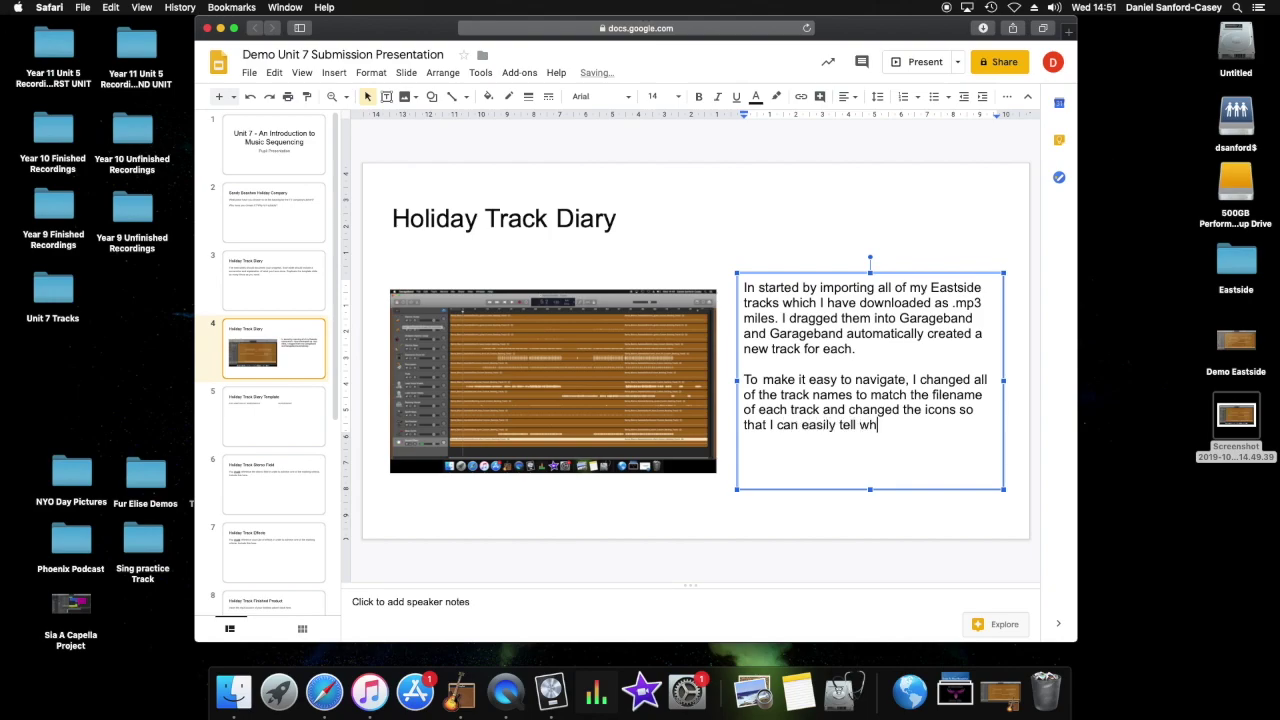
text(at is what when I am working on the file)
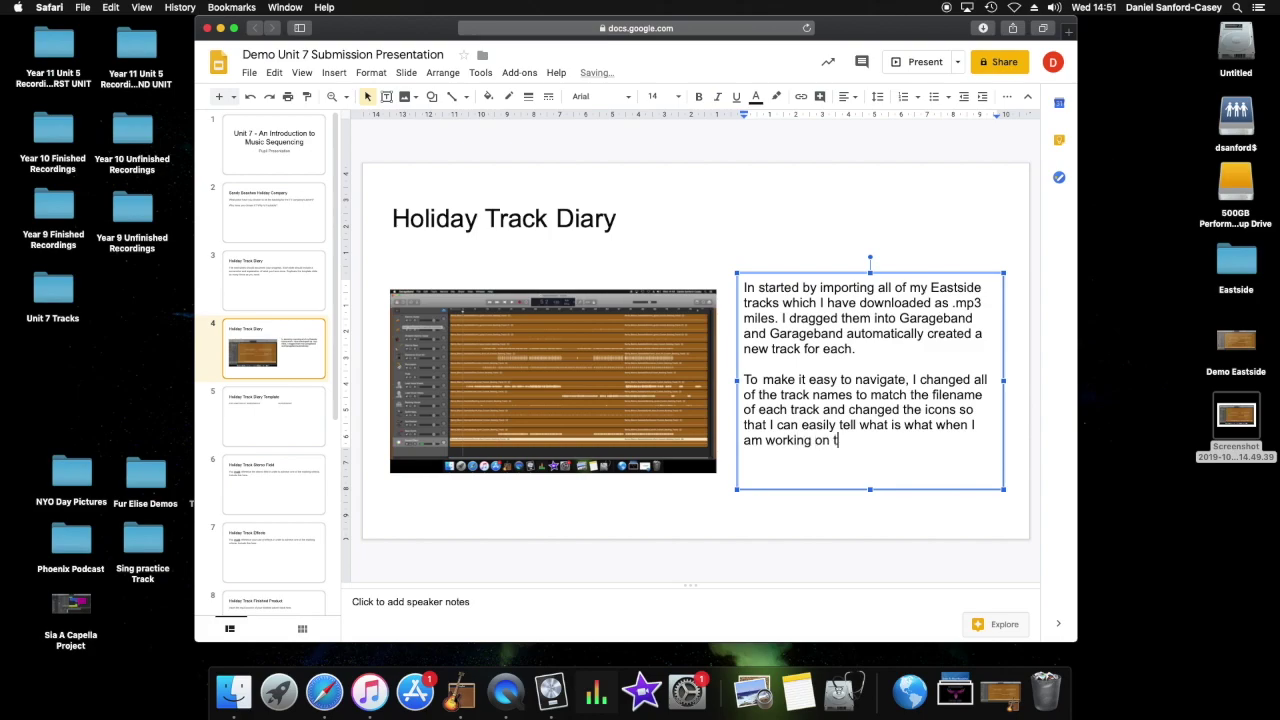